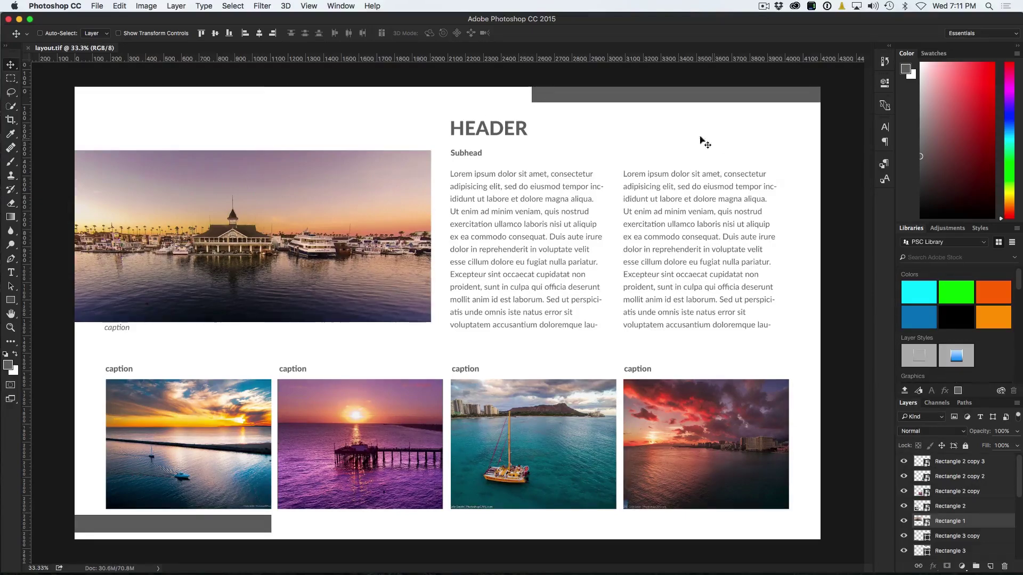
Step: Create a new white RGB document 14 × 8.5 inches at 300 pixels/inch
click(99, 7)
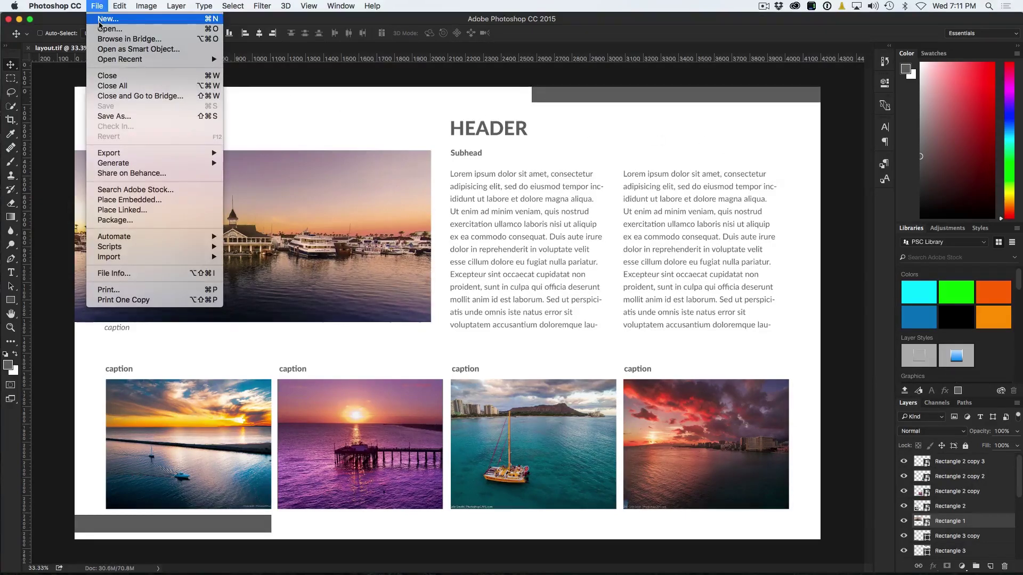
click(100, 19)
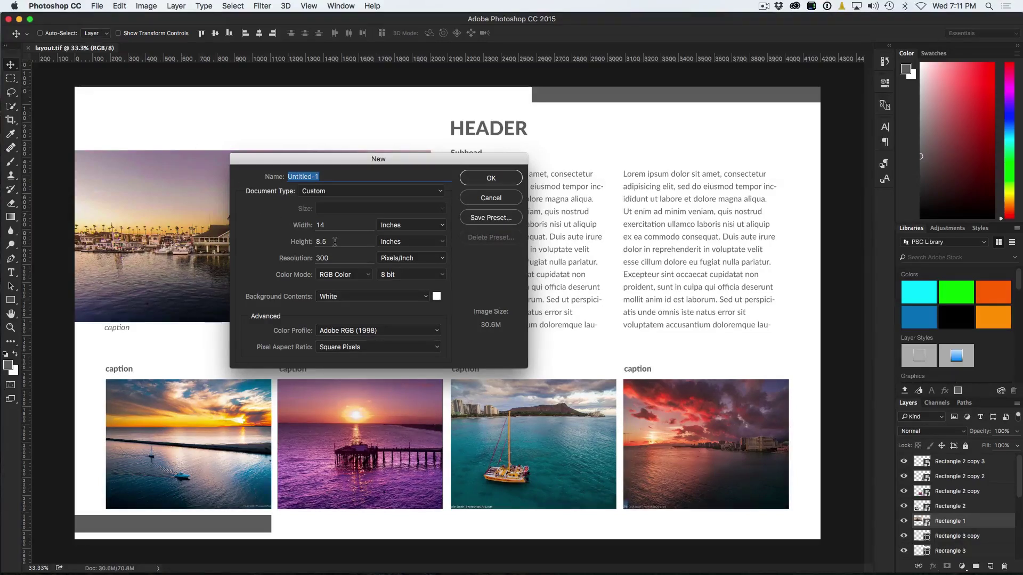
click(491, 181)
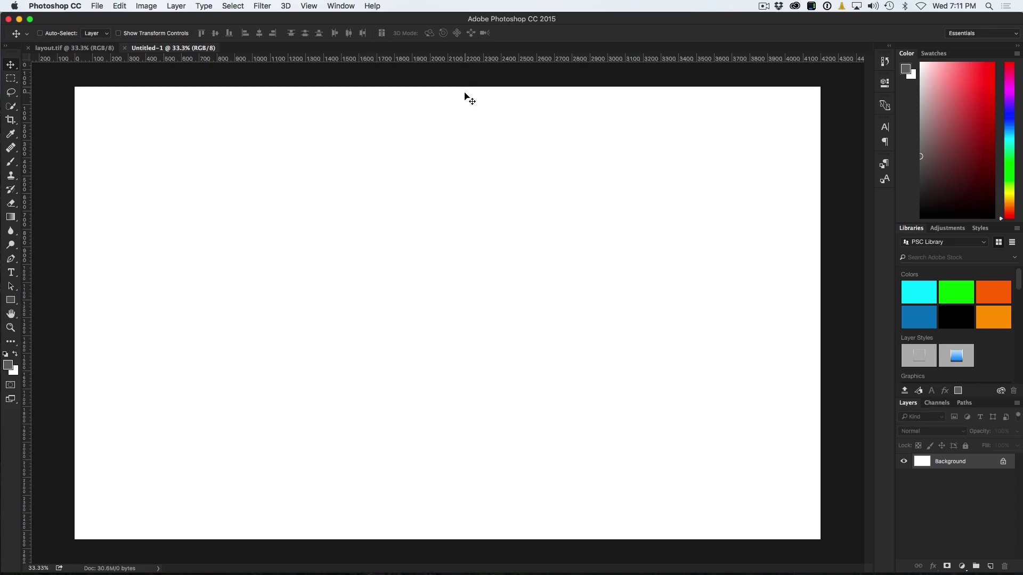
Step: Start a new custom guide layout for the blank page and set its column gutter to 41 px
click(309, 6)
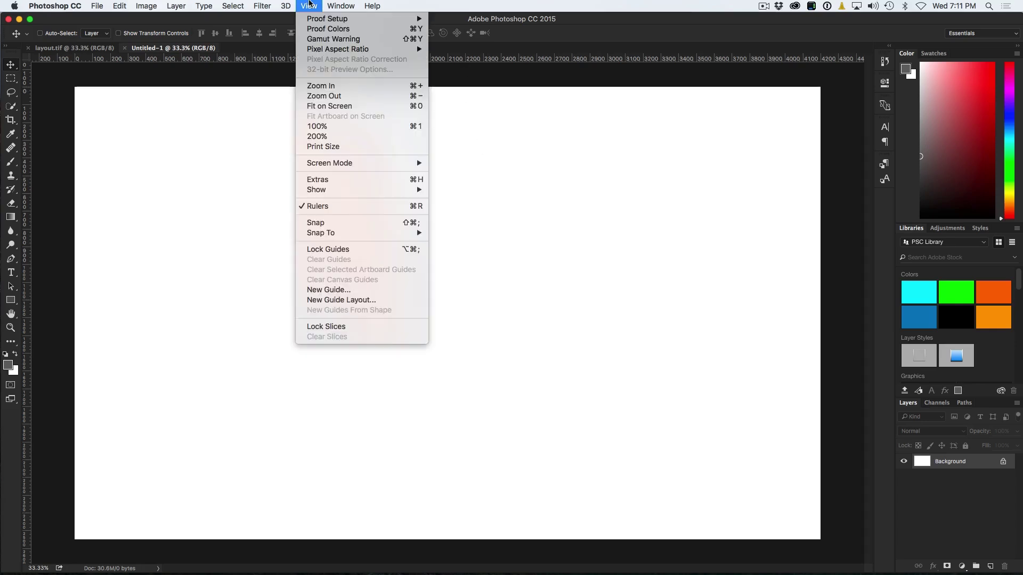
click(337, 298)
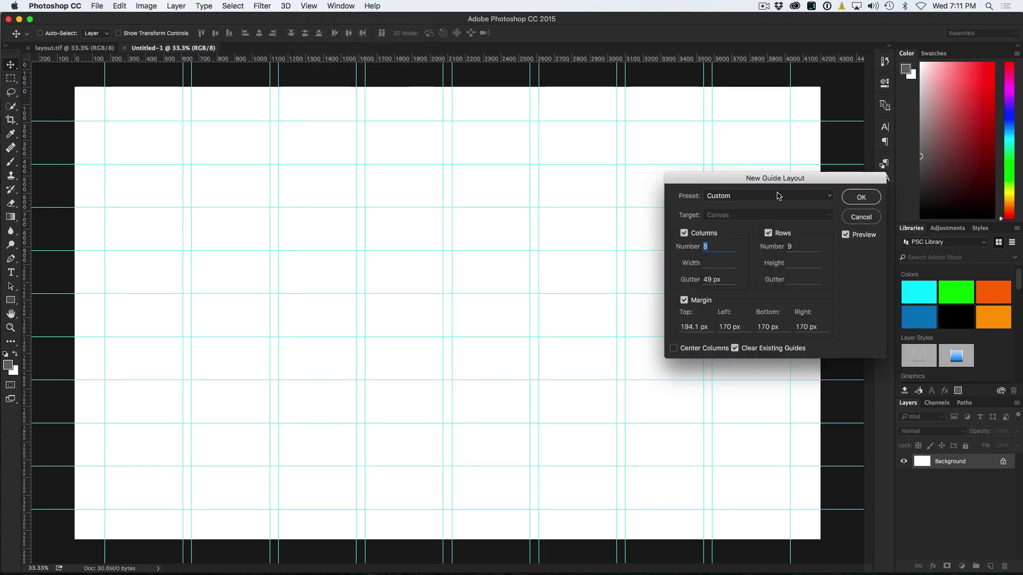
click(746, 197)
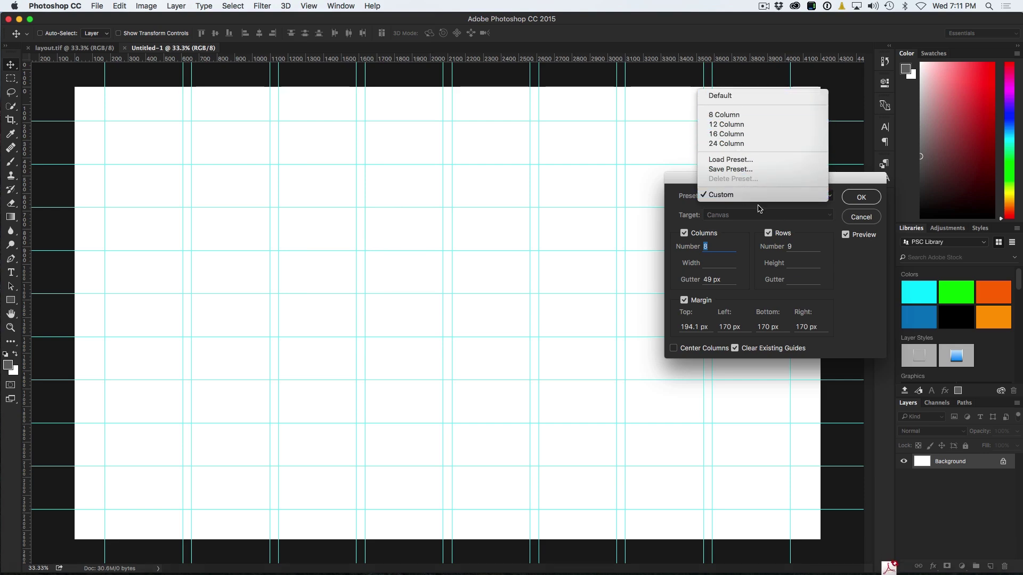
click(794, 227)
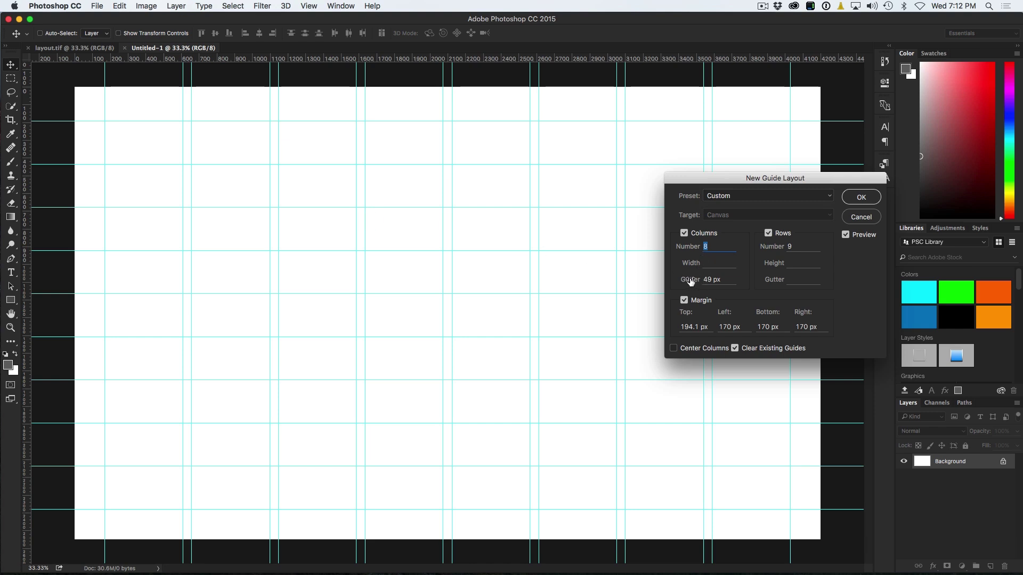
mouse_move(690, 281)
mouse_down()
mouse_move(719, 282)
mouse_move(682, 283)
mouse_up()
key(shift+Tab)
key(shift+Tab)
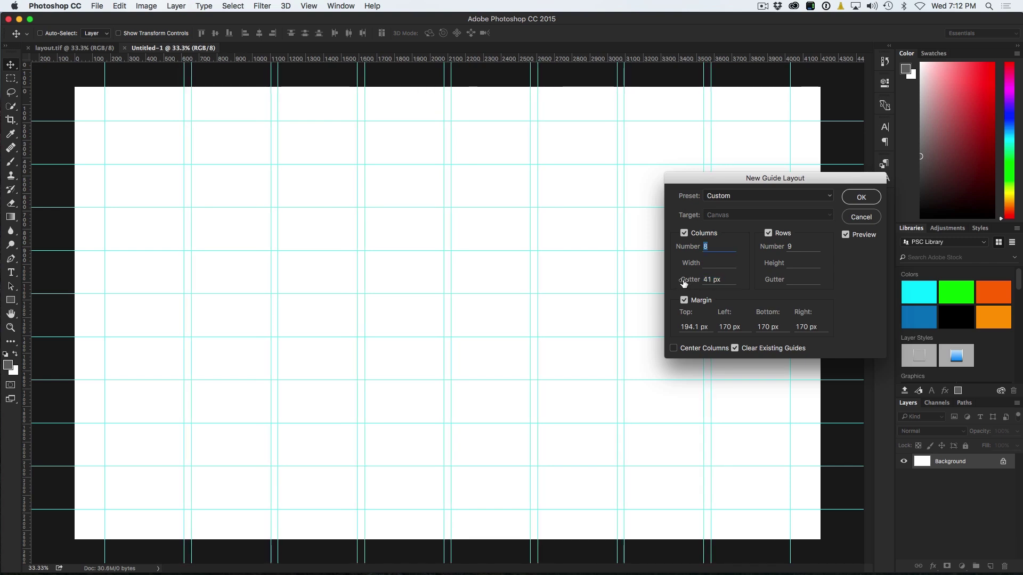
Step: Preview the grid without margins, restore the margins and existing-guide clearing, and create the guides with 8 columns and 9 rows
click(684, 301)
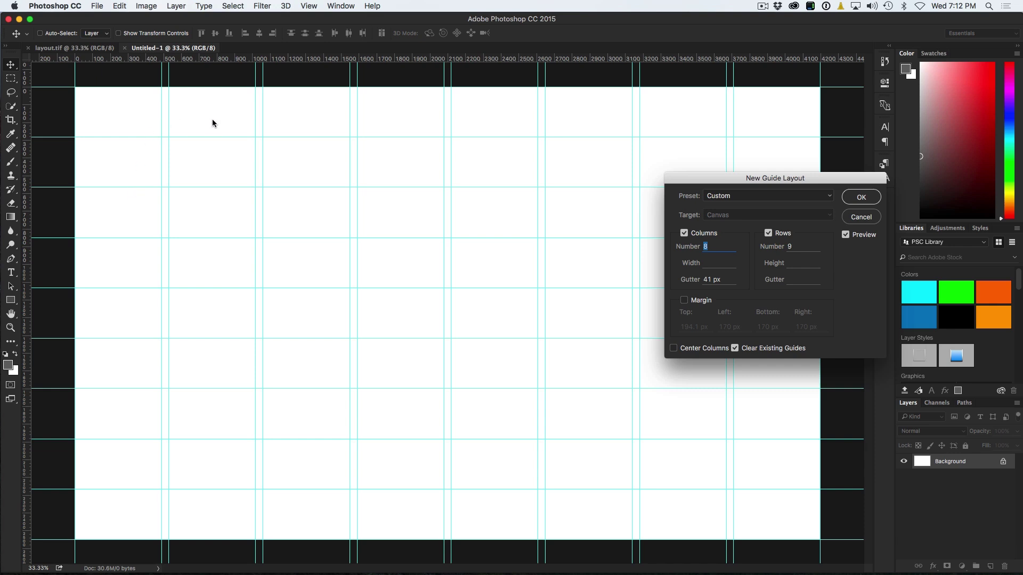
click(685, 301)
click(685, 300)
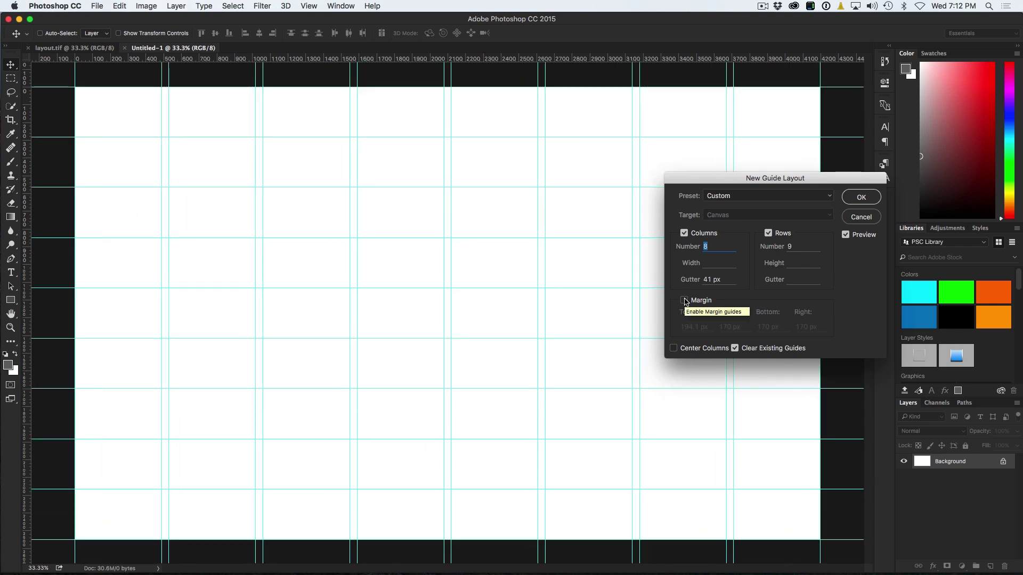
click(735, 348)
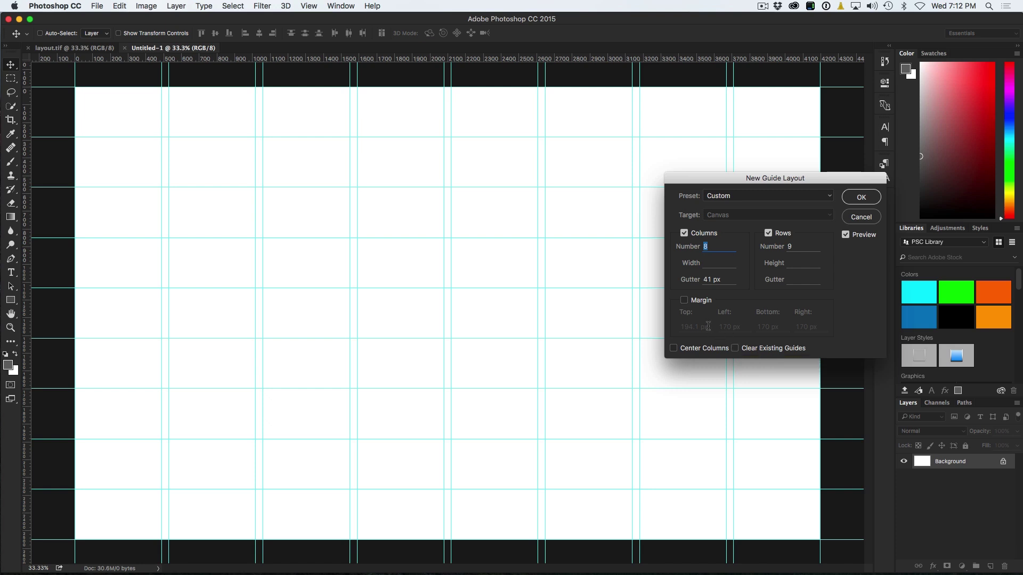
click(684, 301)
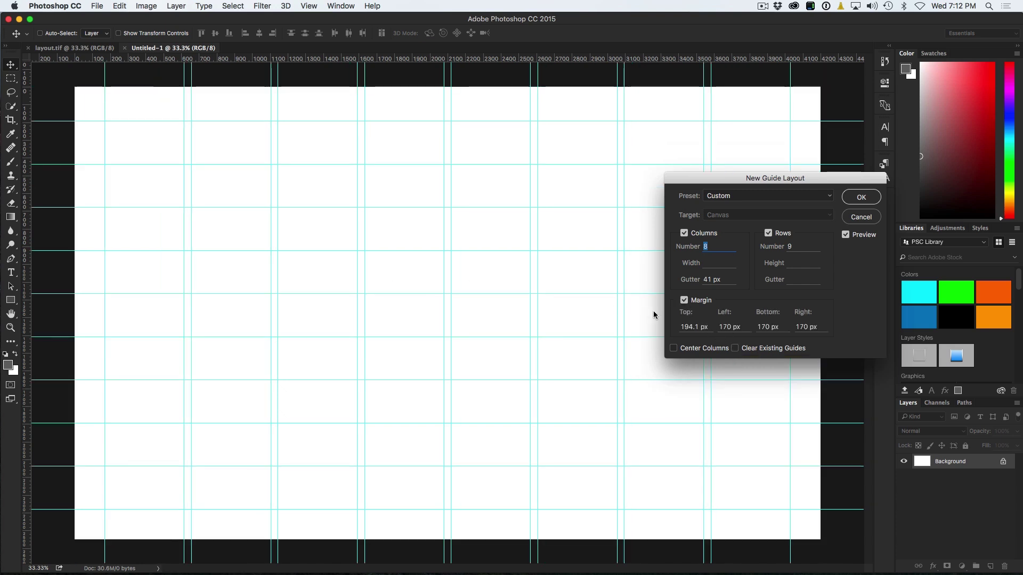
click(684, 301)
click(685, 301)
click(736, 349)
click(857, 198)
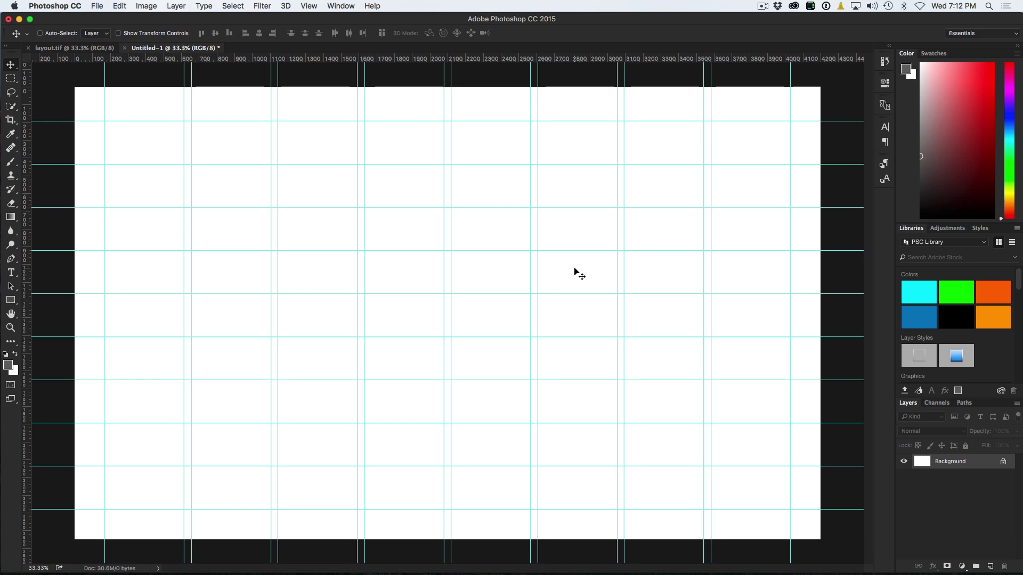
Step: Activate the Rectangle tool for drawing shapes
click(10, 300)
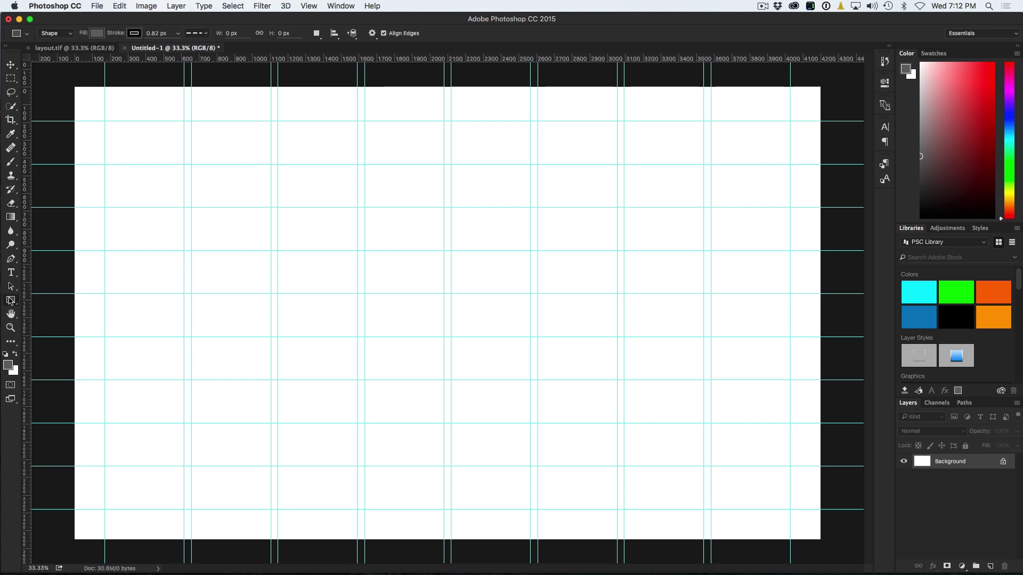
click(10, 301)
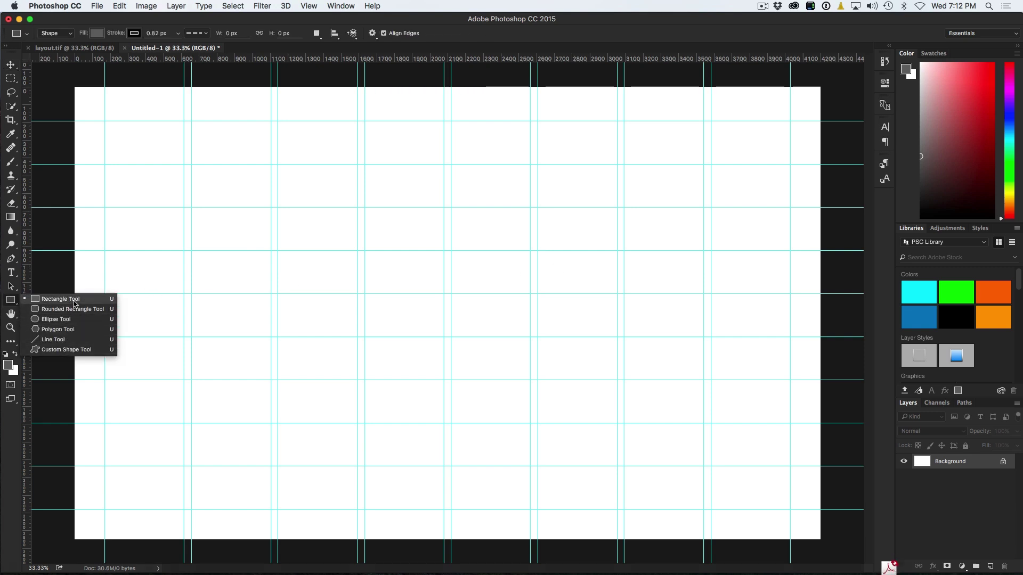
click(74, 300)
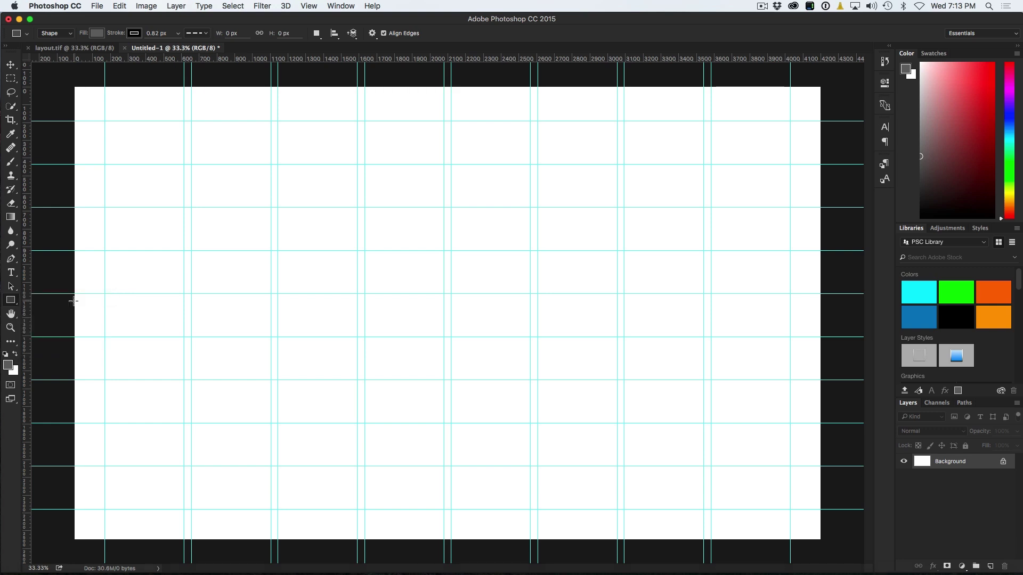
click(8, 366)
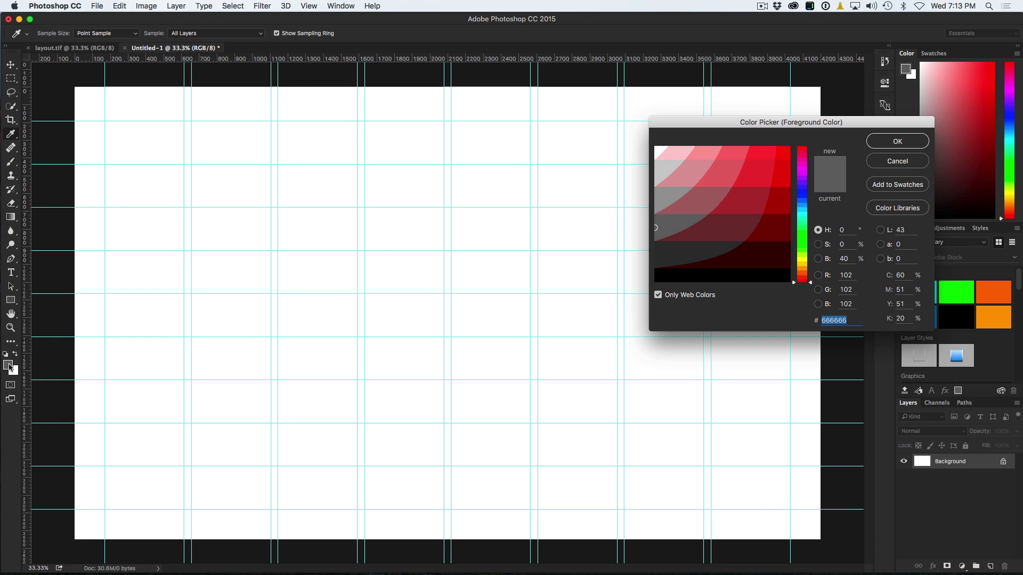
click(661, 252)
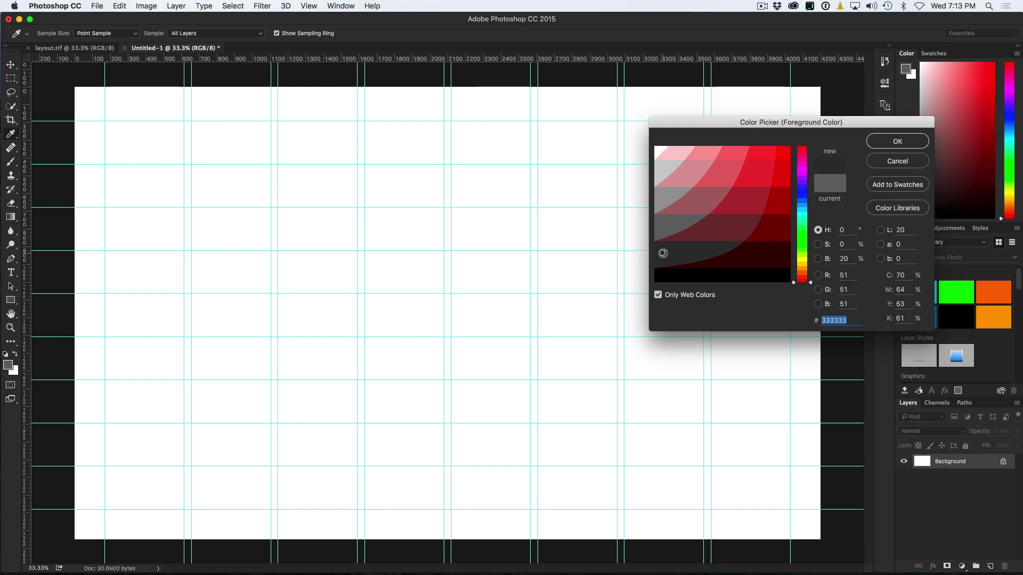
click(880, 143)
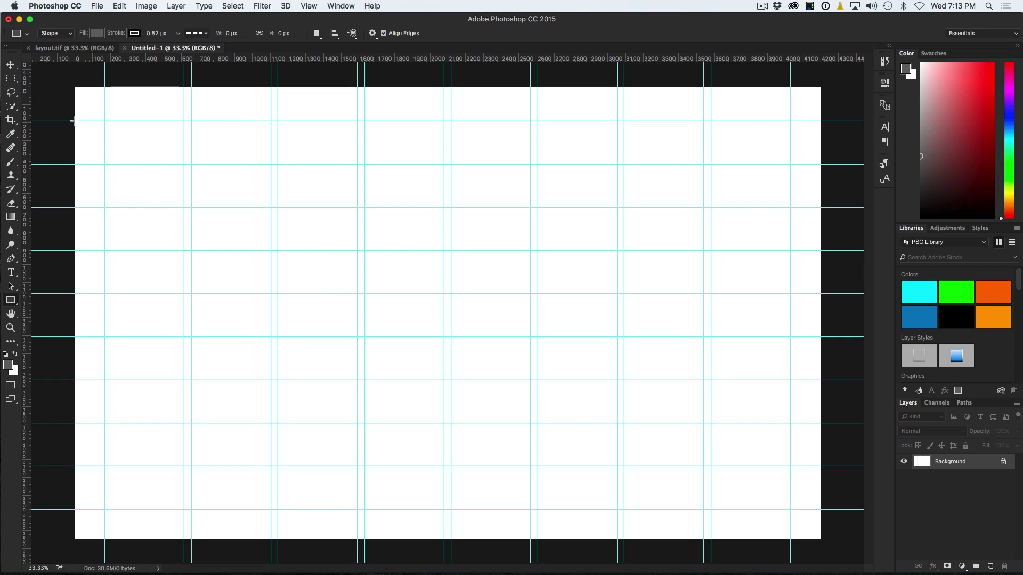
Step: Draw a rectangle about 2080 × 972 px from the page's left edge at the top margin, and one about 934 × 726 px at the lower-left margins
drag(74, 121, 442, 293)
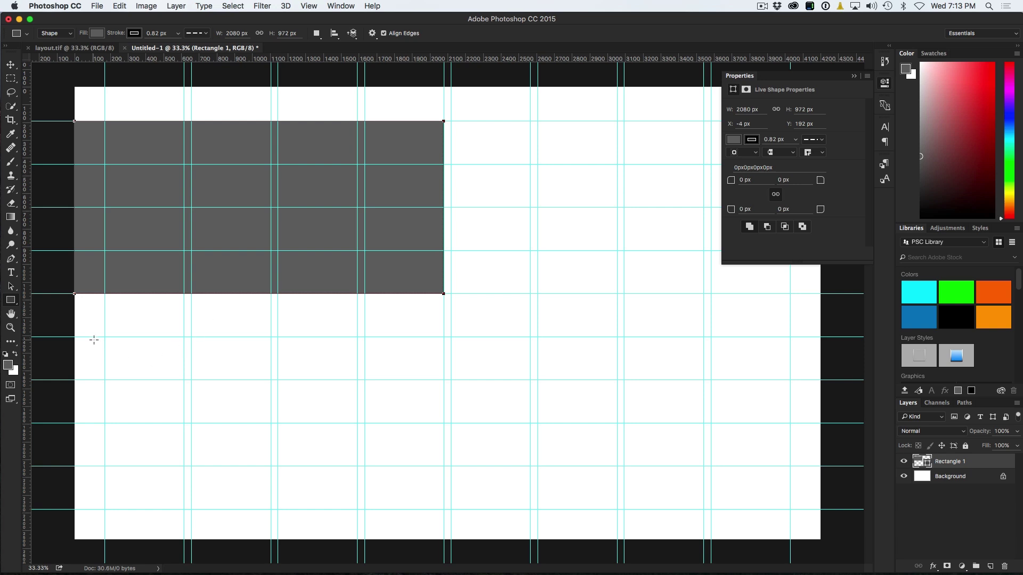
drag(104, 381, 270, 509)
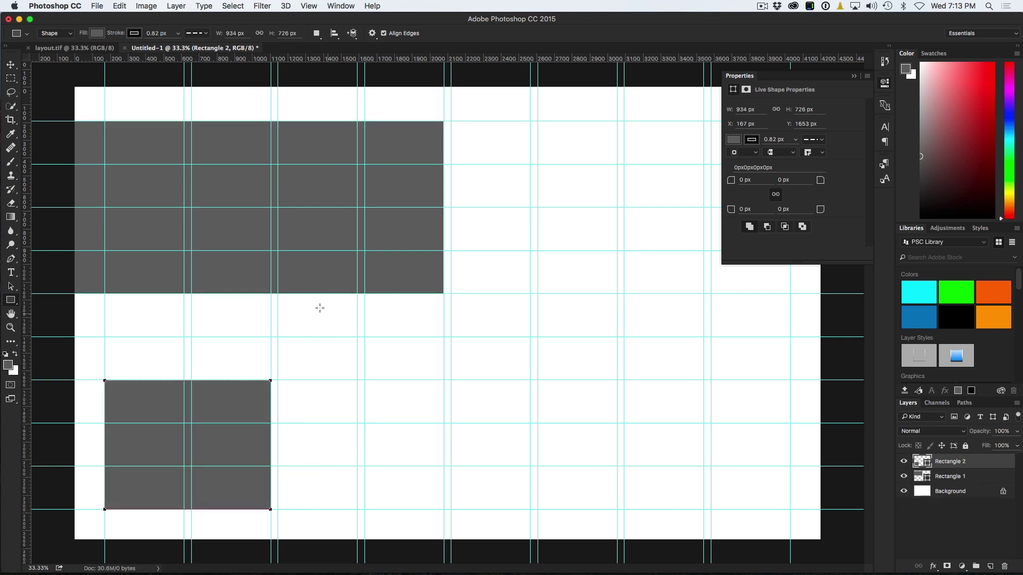
Step: Duplicate the small lower-left rectangle three times along its row, each copy filling the next two grid columns
click(10, 64)
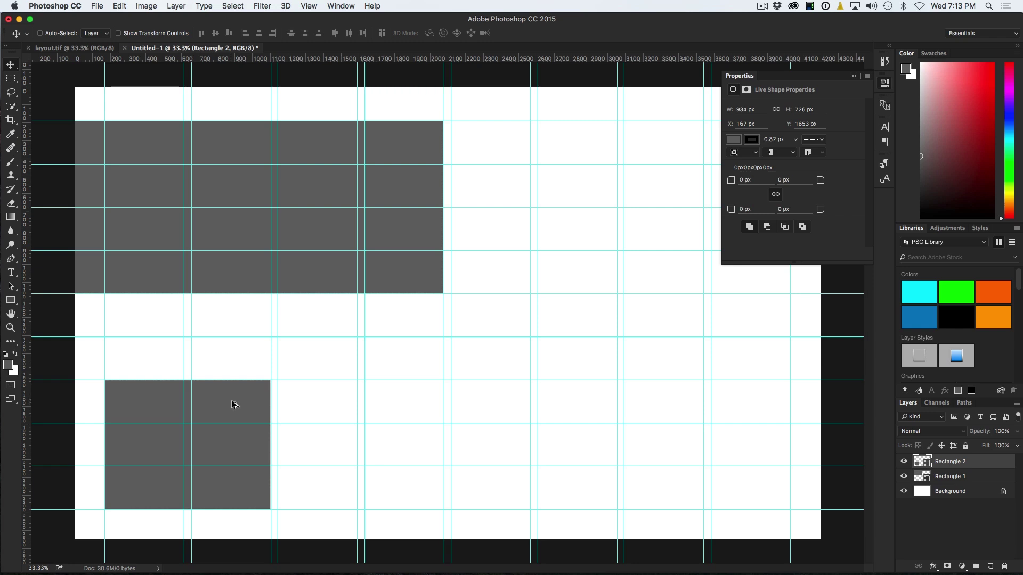
drag(244, 404, 318, 408)
key(super+z)
drag(226, 400, 399, 400)
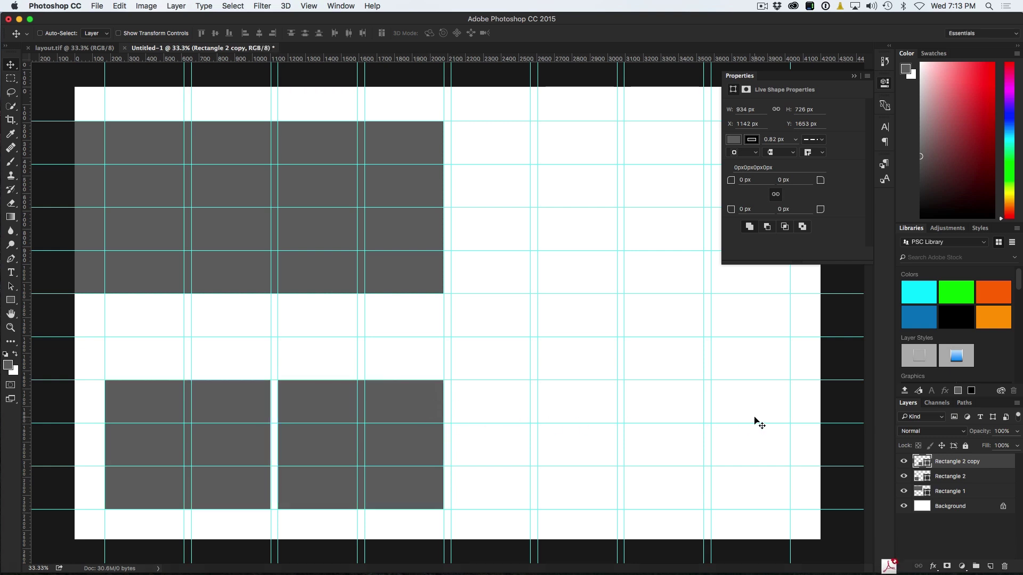
drag(331, 400, 676, 391)
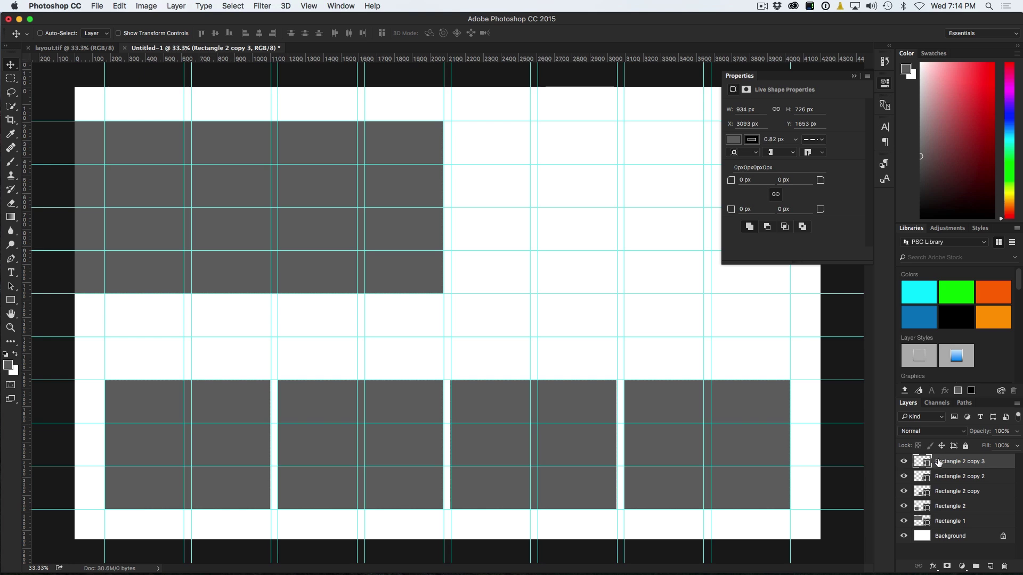
Step: Free Transform the large upper rectangle to about 1918 px wide and 1103 px high, and collapse the shape properties
click(930, 522)
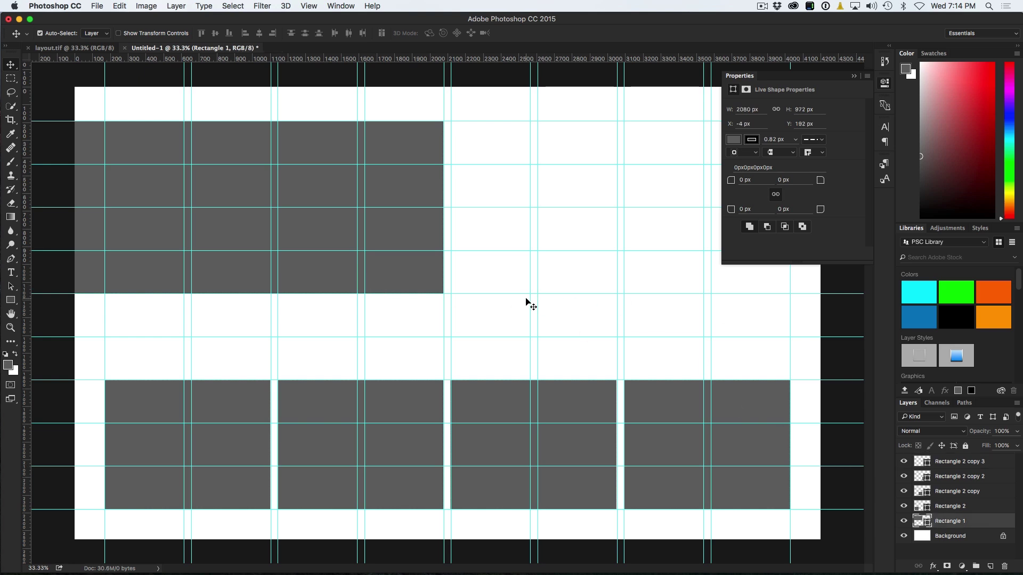
key(super+t)
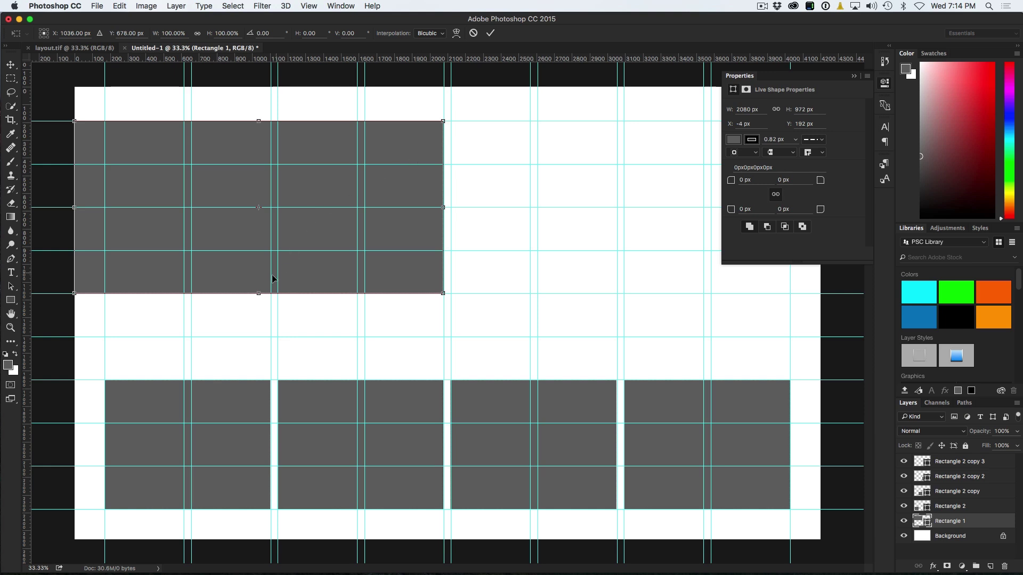
drag(259, 293, 258, 315)
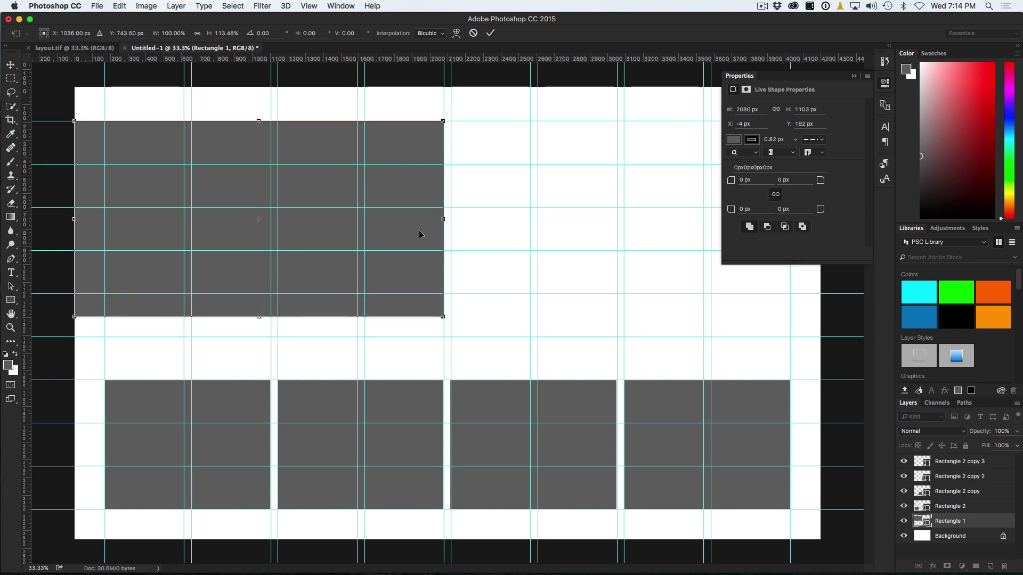
drag(441, 219, 414, 218)
key(Return)
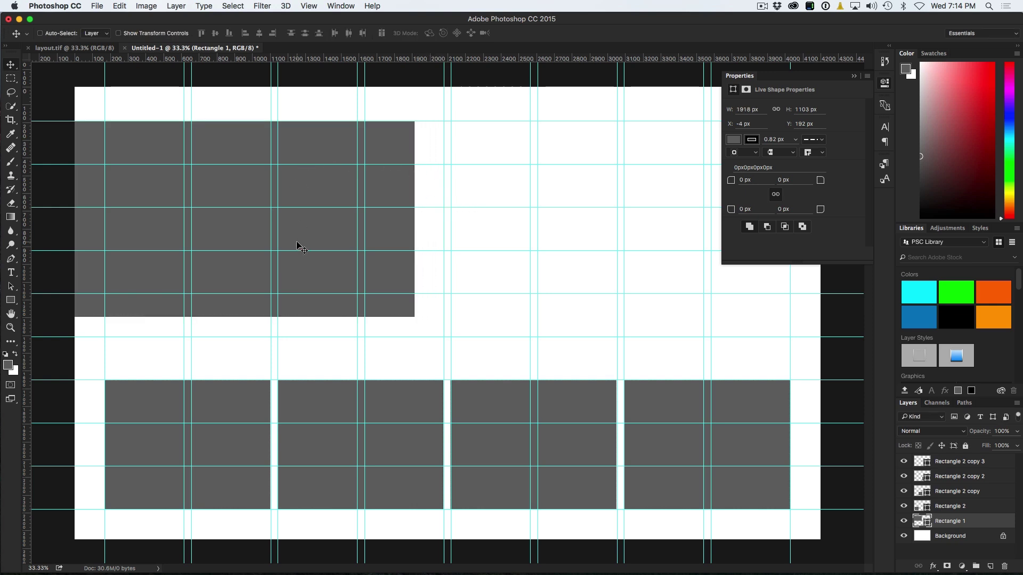
click(854, 76)
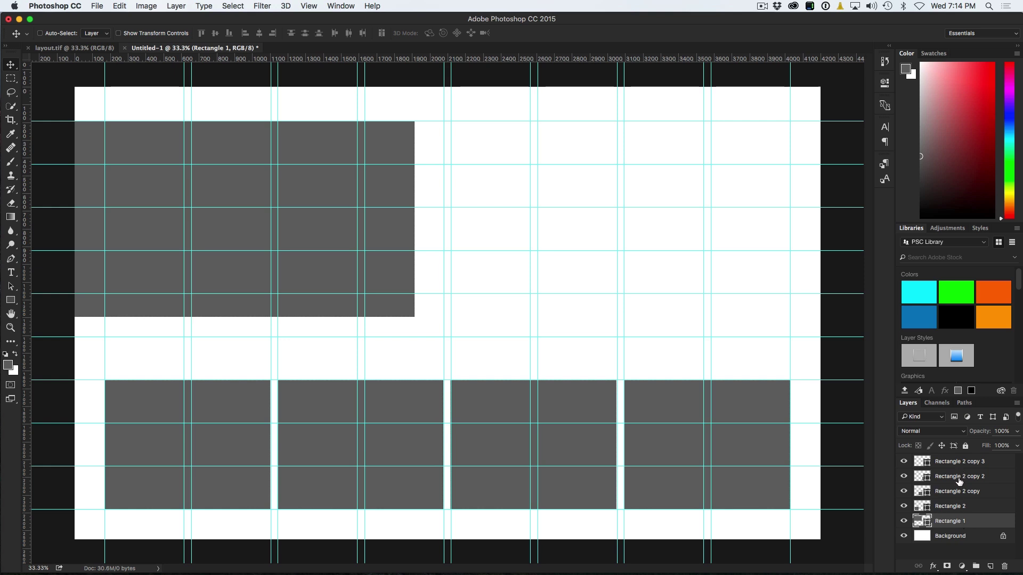
Step: Convert the Rectangle 1 and Rectangle 2 layers to separate smart objects
right_click(954, 523)
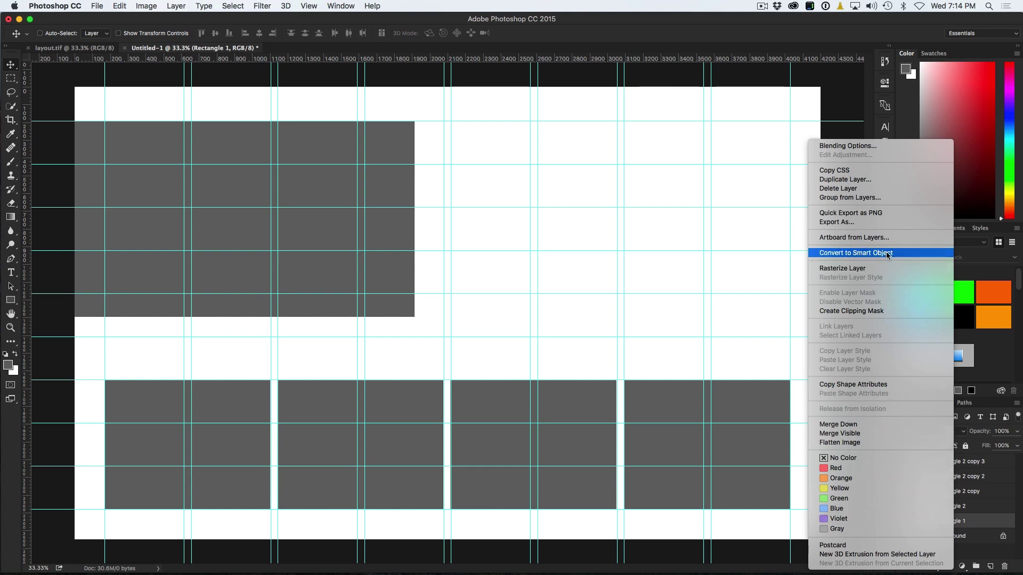
click(887, 254)
shift+click(958, 505)
right_click(957, 505)
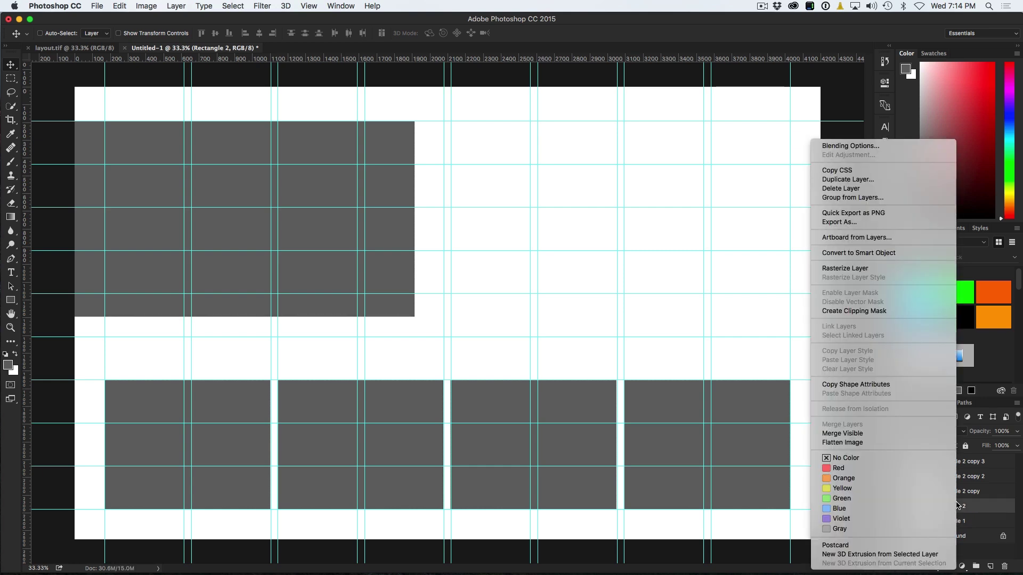
click(913, 253)
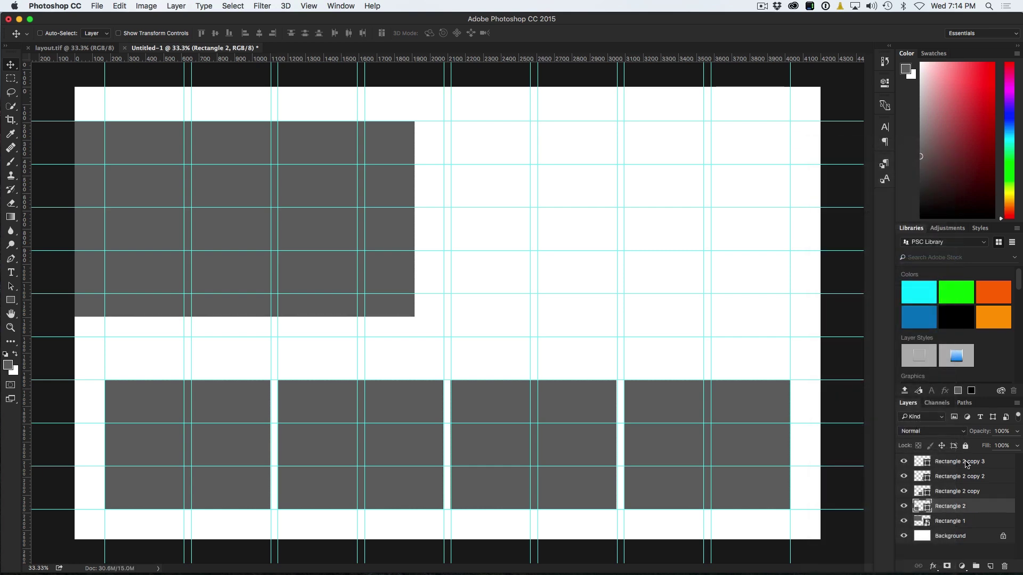
Step: Rasterize the Rectangle 2 copy layer
click(957, 490)
right_click(958, 490)
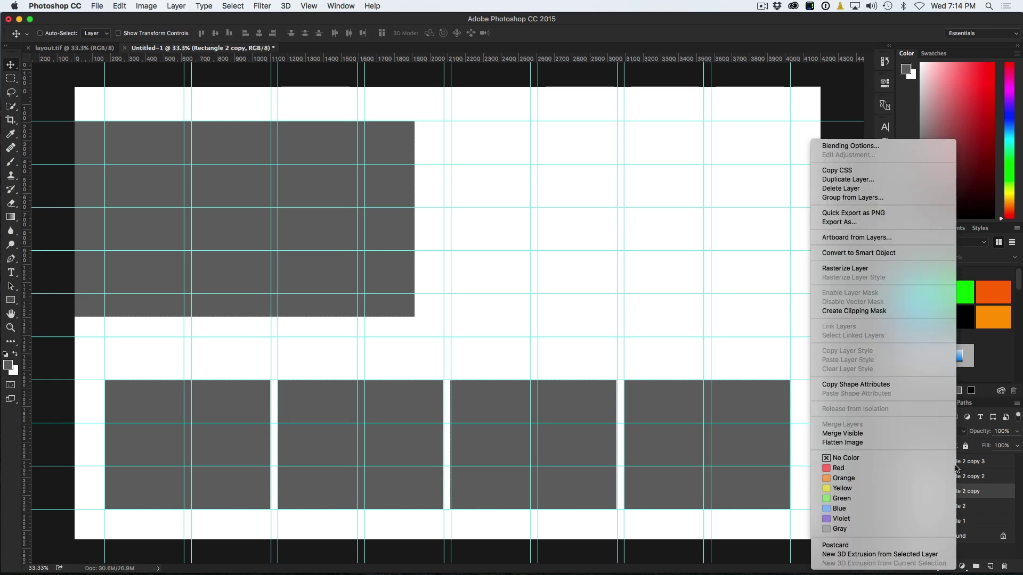
click(906, 269)
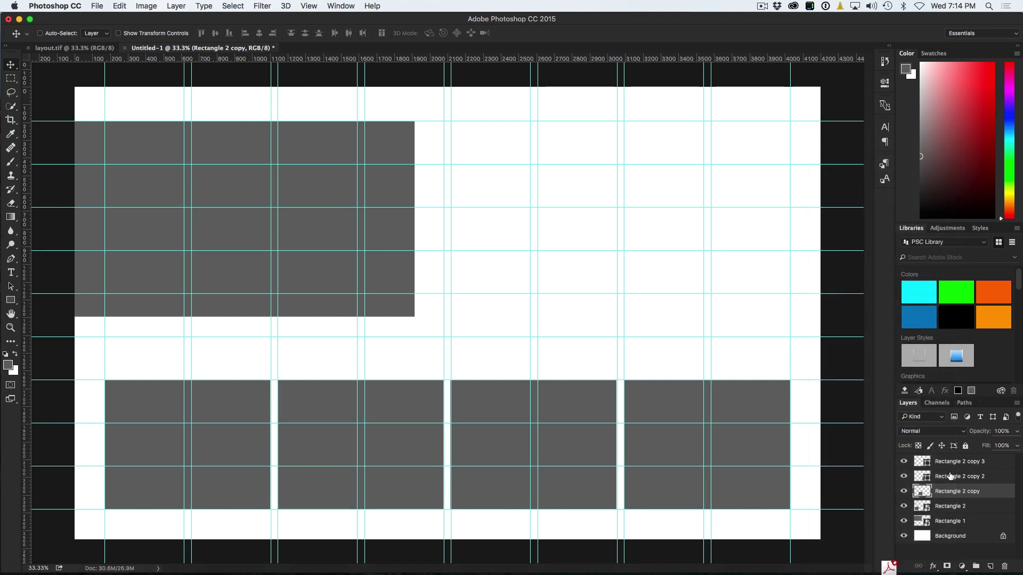
Step: Convert the Rectangle 2 copy 2, Rectangle 2 copy 3 and Rectangle 2 copy layers to separate smart objects
click(951, 476)
right_click(951, 476)
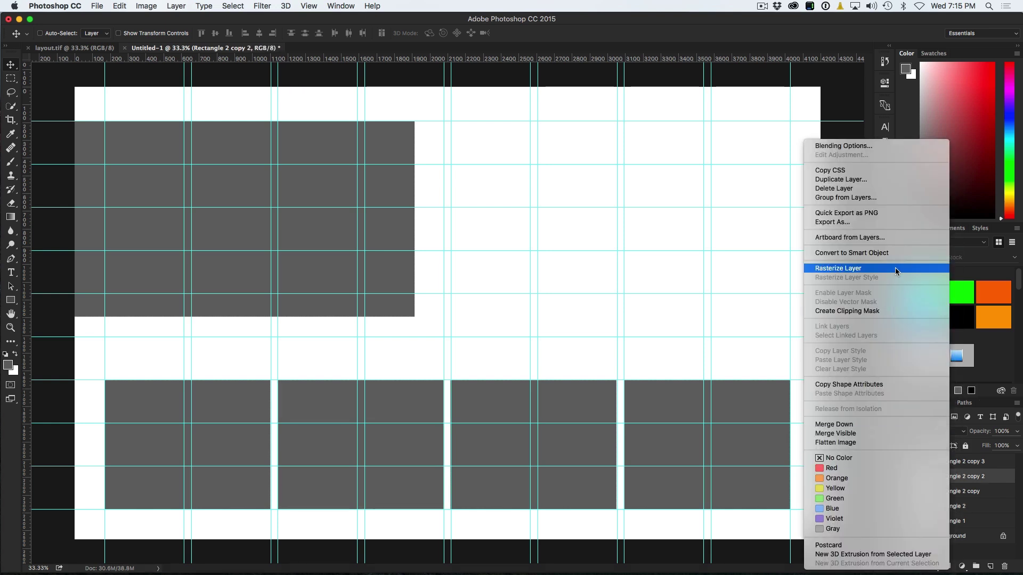
click(894, 253)
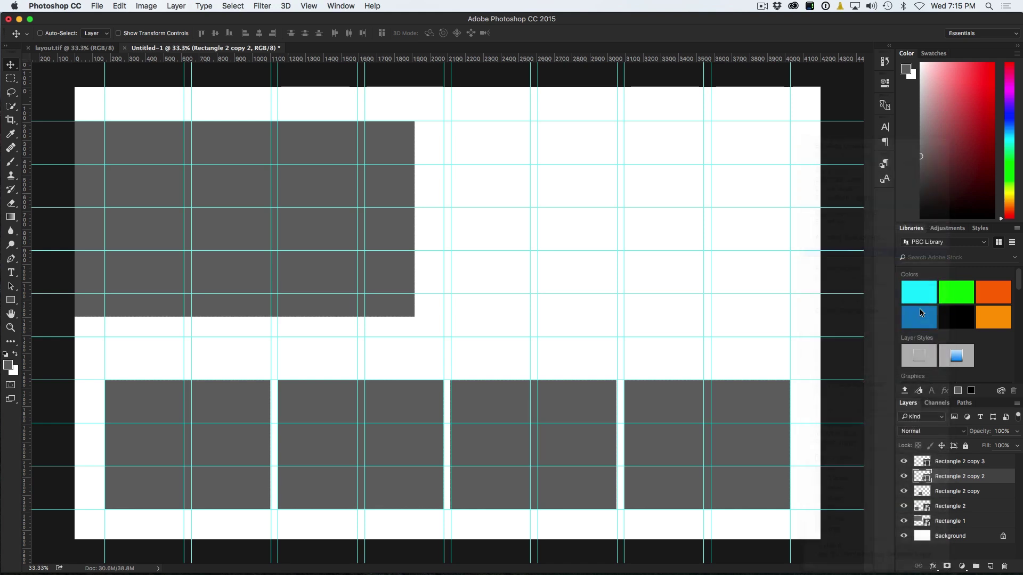
click(953, 463)
right_click(954, 463)
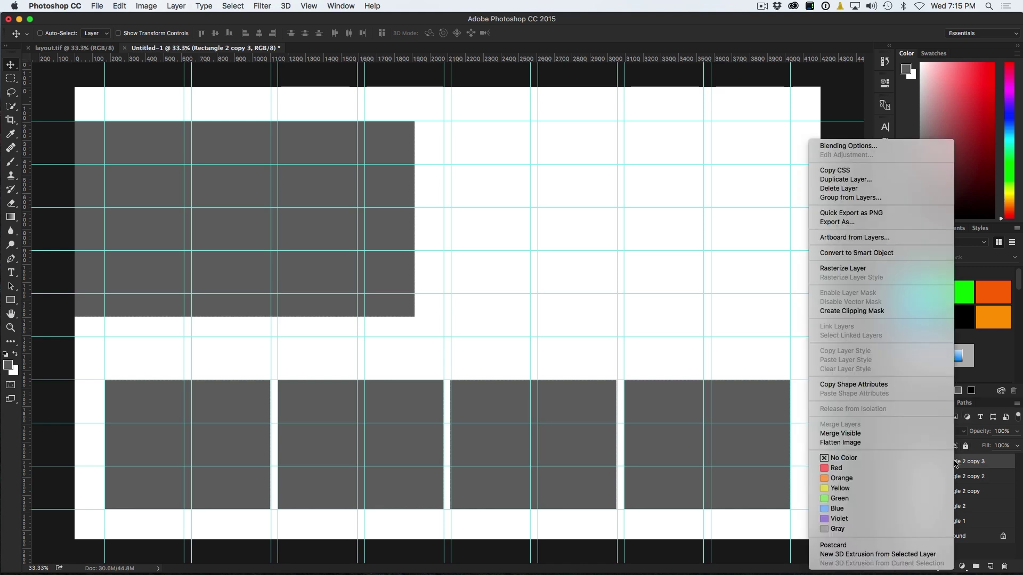
click(892, 254)
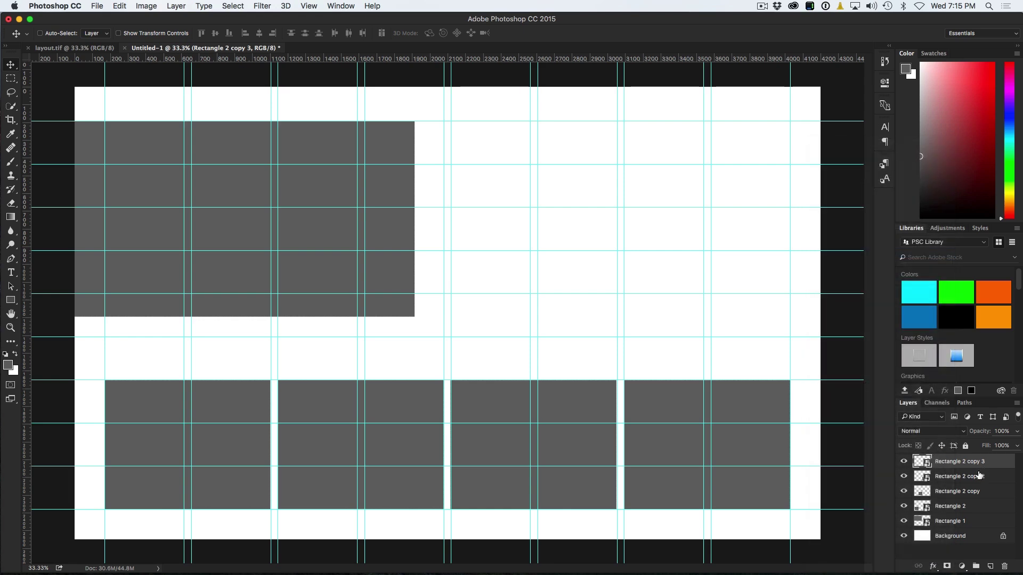
click(948, 492)
right_click(946, 492)
click(871, 253)
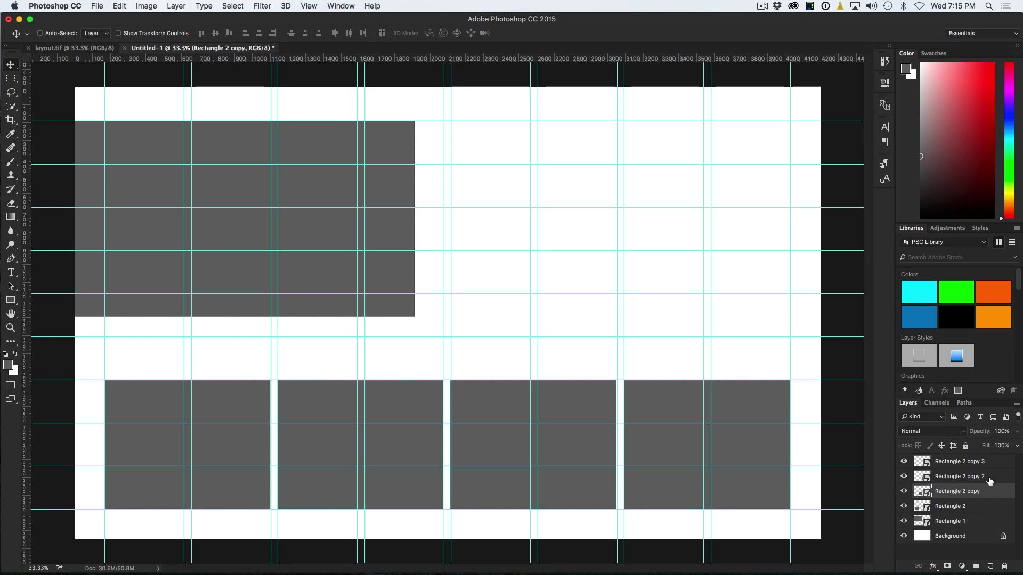
Step: Group all five rectangle layers, from Rectangle 2 copy 3 to Rectangle 1, and name the group "pix"
click(942, 462)
shift+click(951, 522)
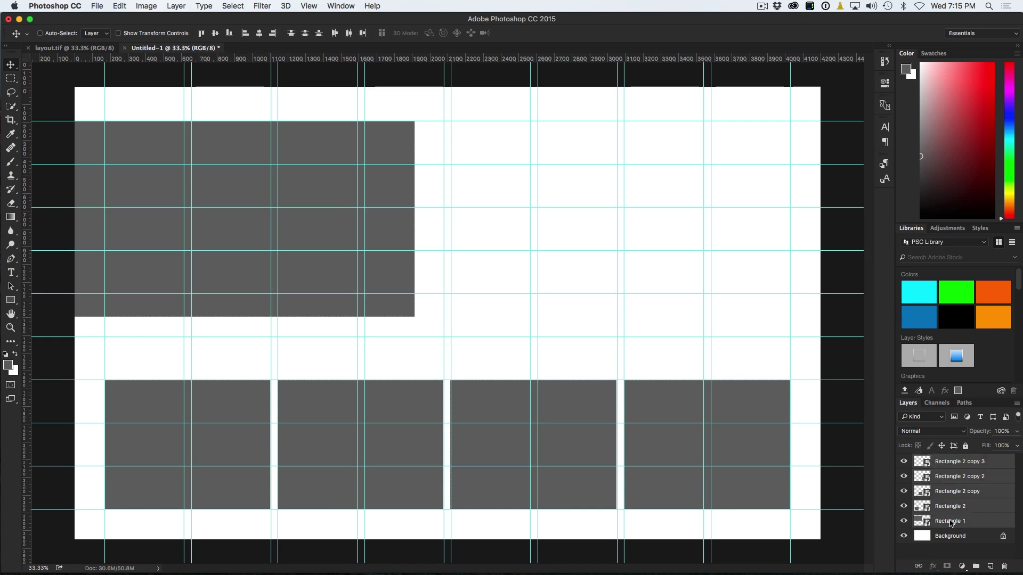
click(954, 462)
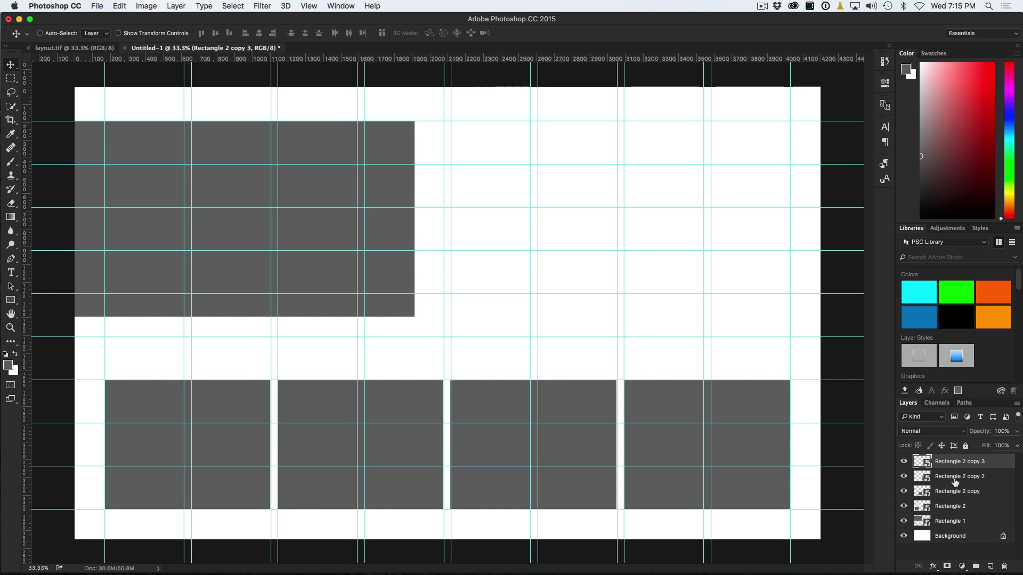
shift+click(951, 521)
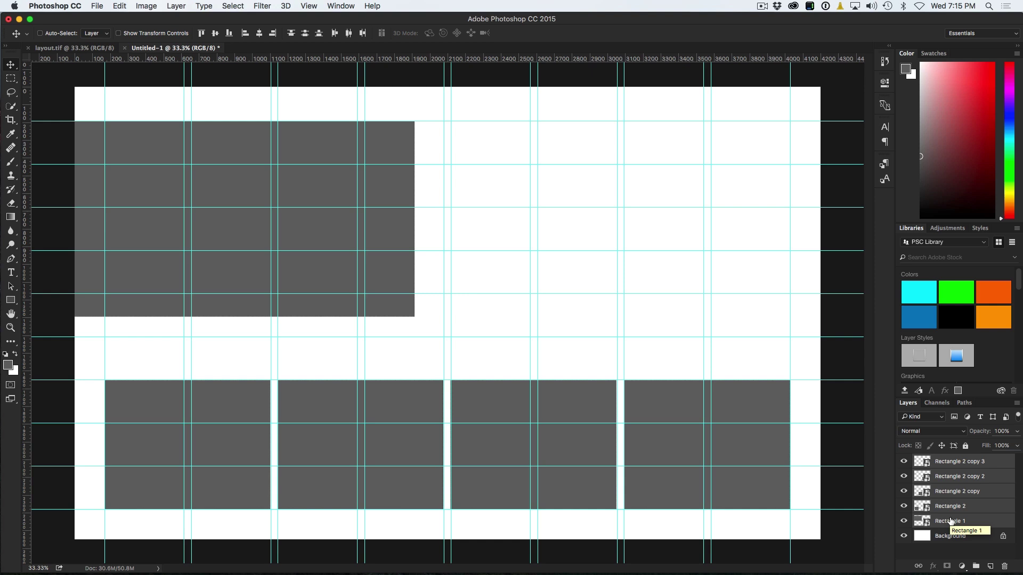
key(super+g)
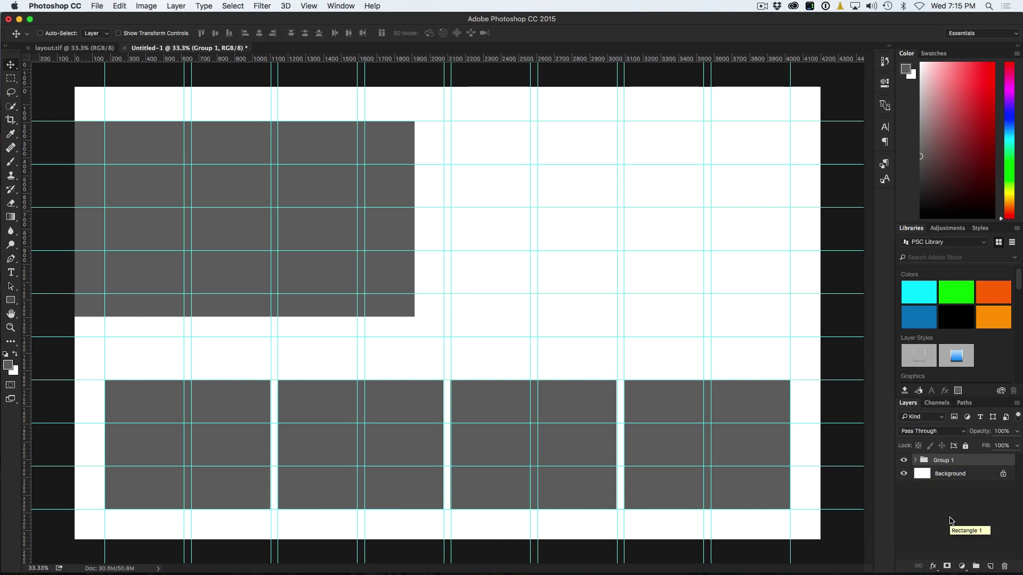
double_click(951, 462)
text(pix)
key(Return)
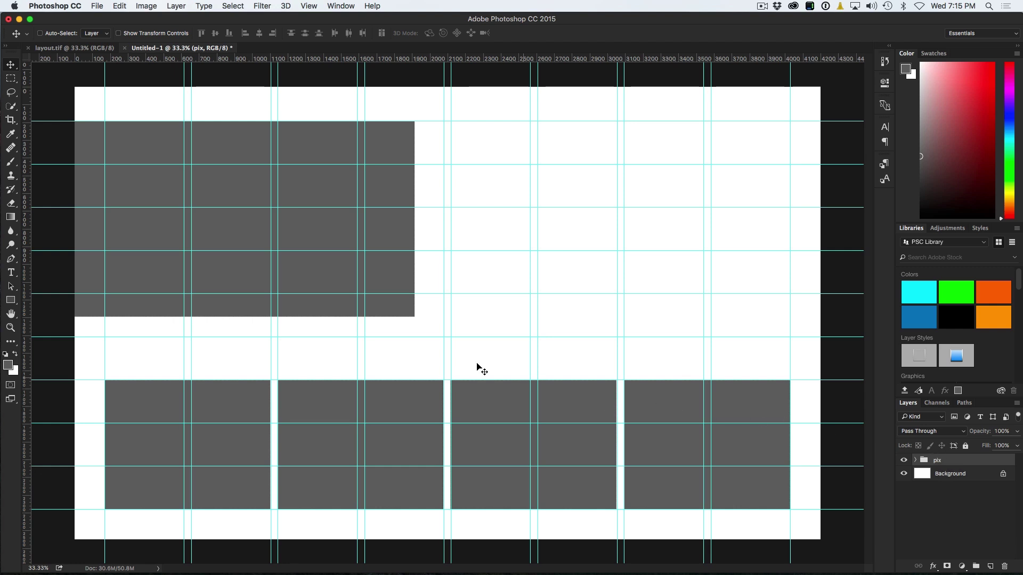
Step: Add a text box across the last four grid columns, starting at the upper margin guide, reading "MY BIG HEADLINE"
key(t)
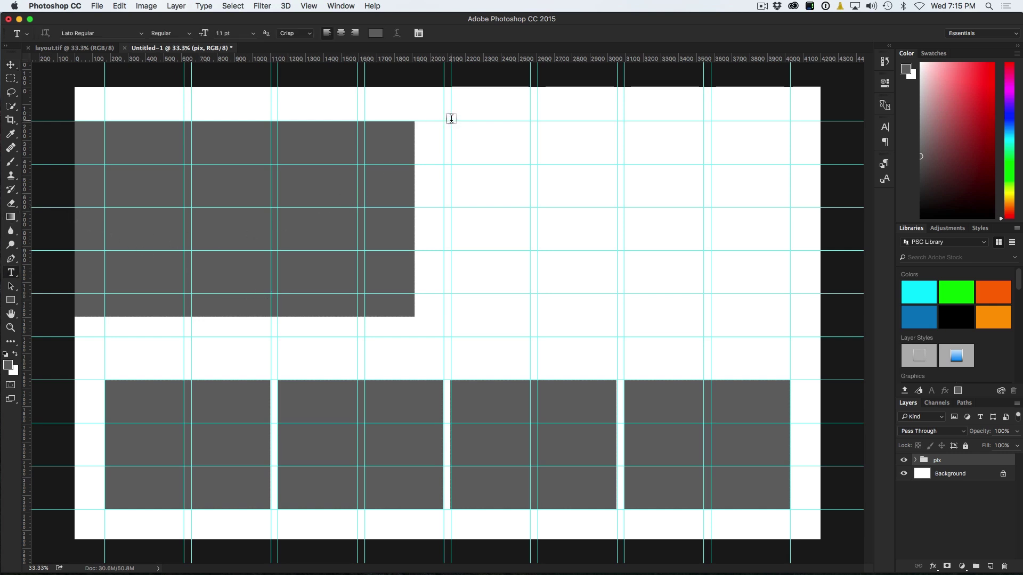
drag(453, 121, 790, 157)
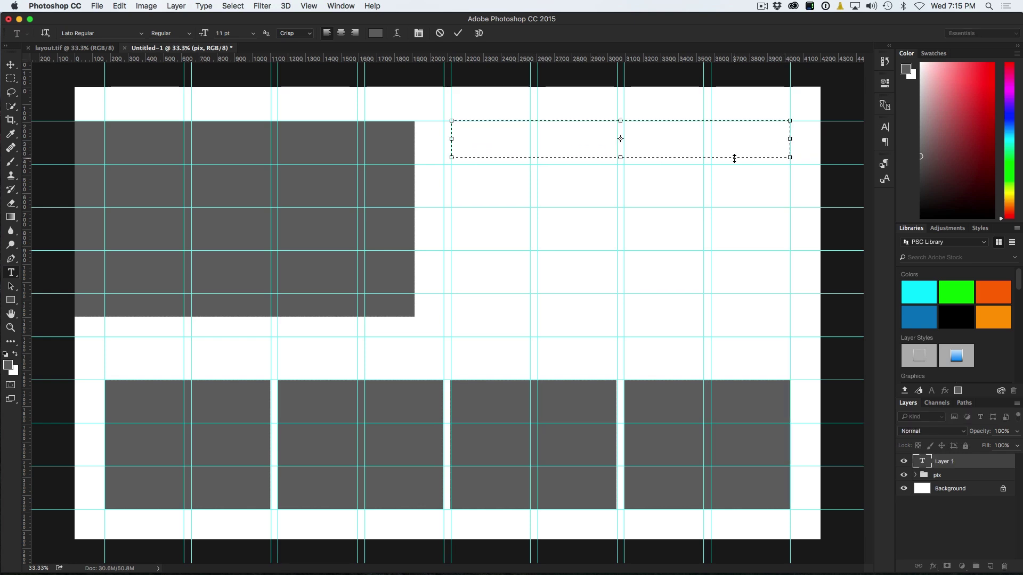
text(MY BIG HEADLINE)
Step: Set the whole headline to Lato Black at 38 pt and commit the text
triple_click(525, 123)
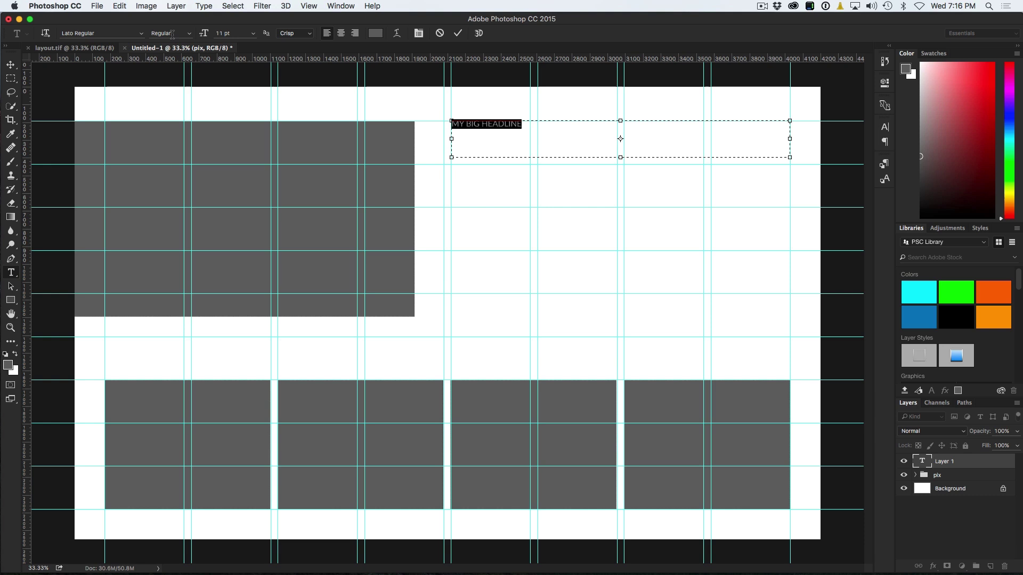
click(189, 33)
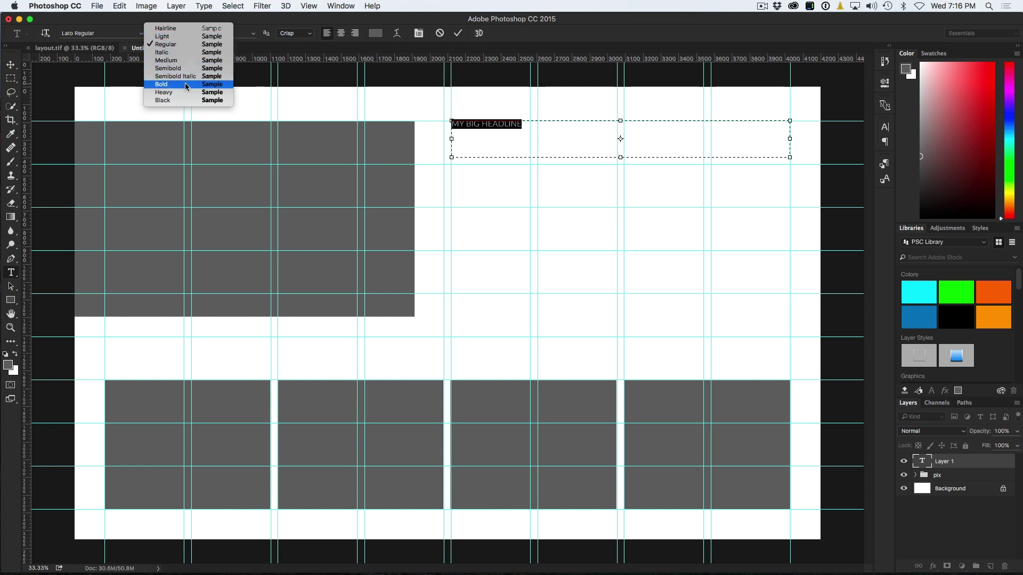
click(185, 100)
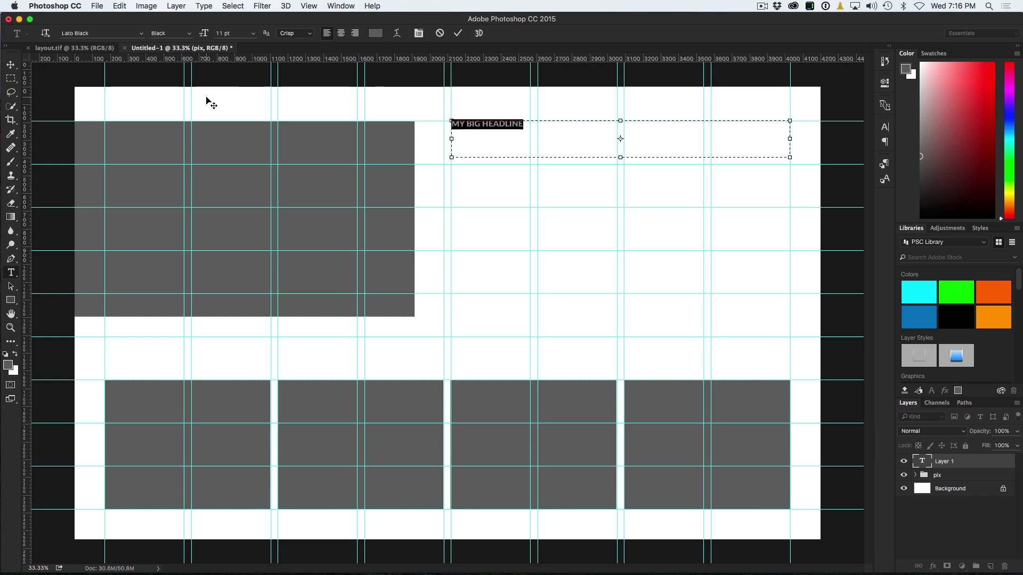
drag(205, 35, 219, 34)
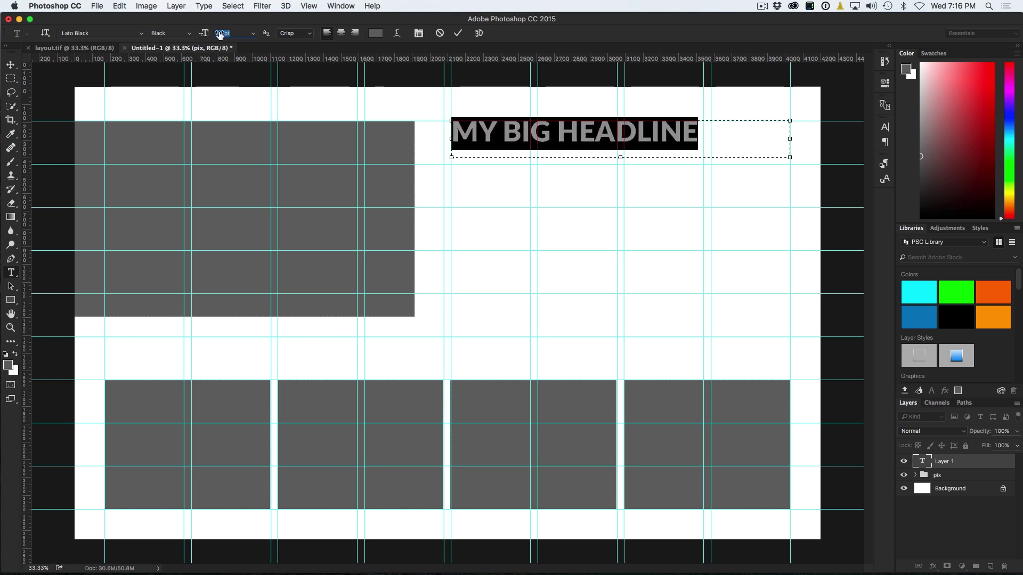
click(12, 64)
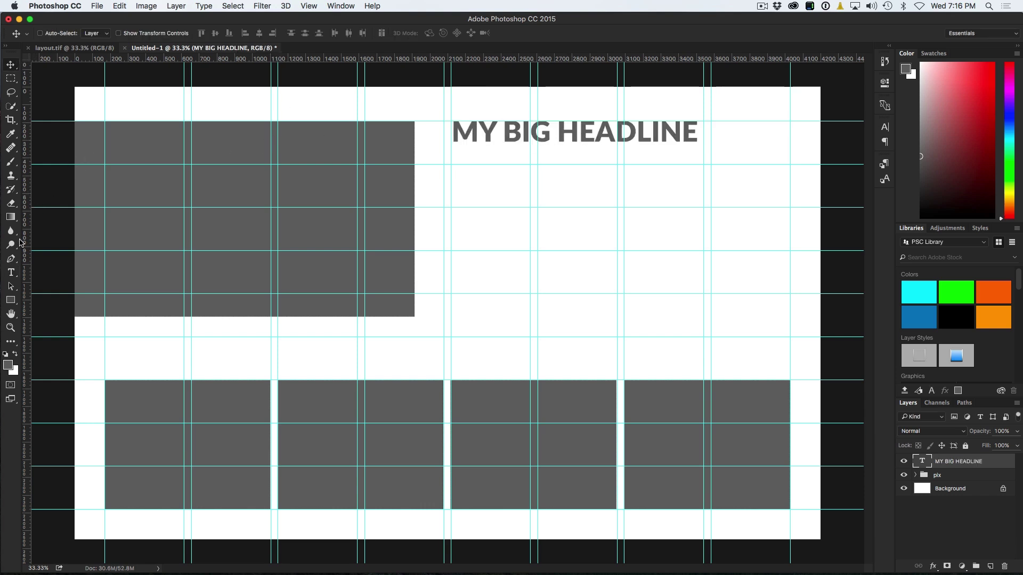
Step: Shorten the headline's text box slightly from its lower edge and commit the change
click(11, 273)
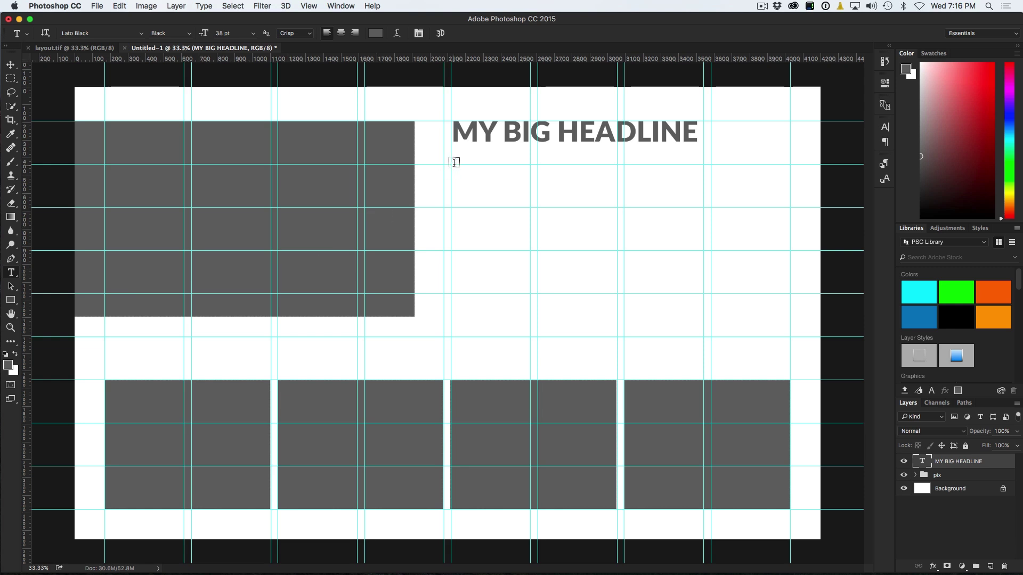
click(456, 144)
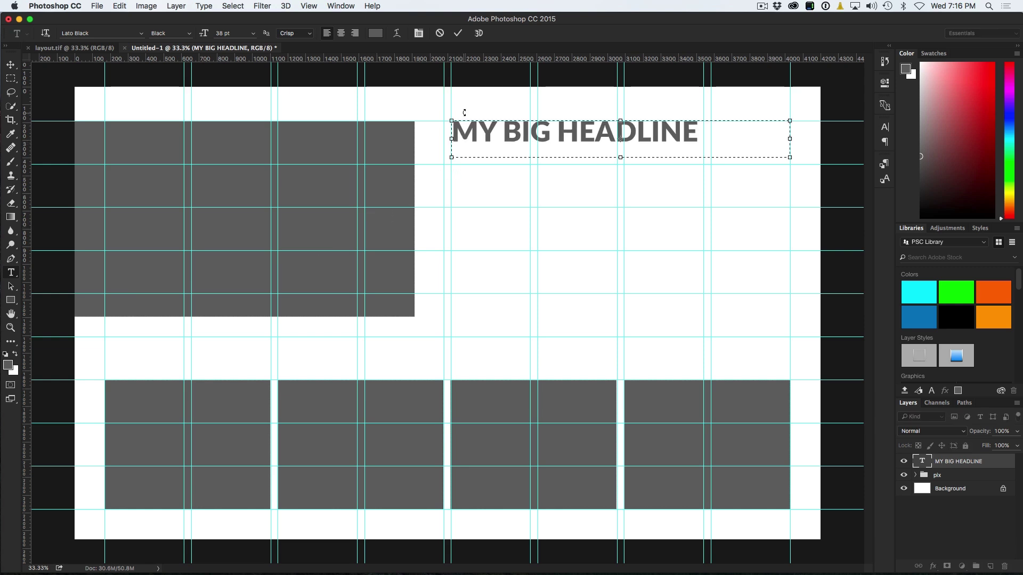
drag(621, 157, 620, 150)
click(11, 65)
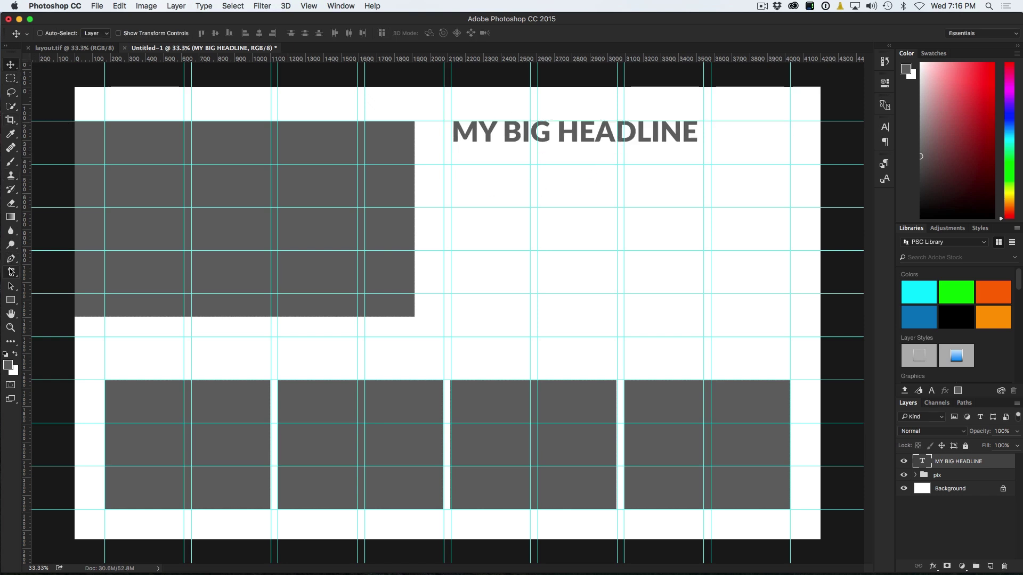
Step: Add a shallow text box directly beneath the headline across the same four grid columns, reading "My subhead" at 22 pt
click(11, 272)
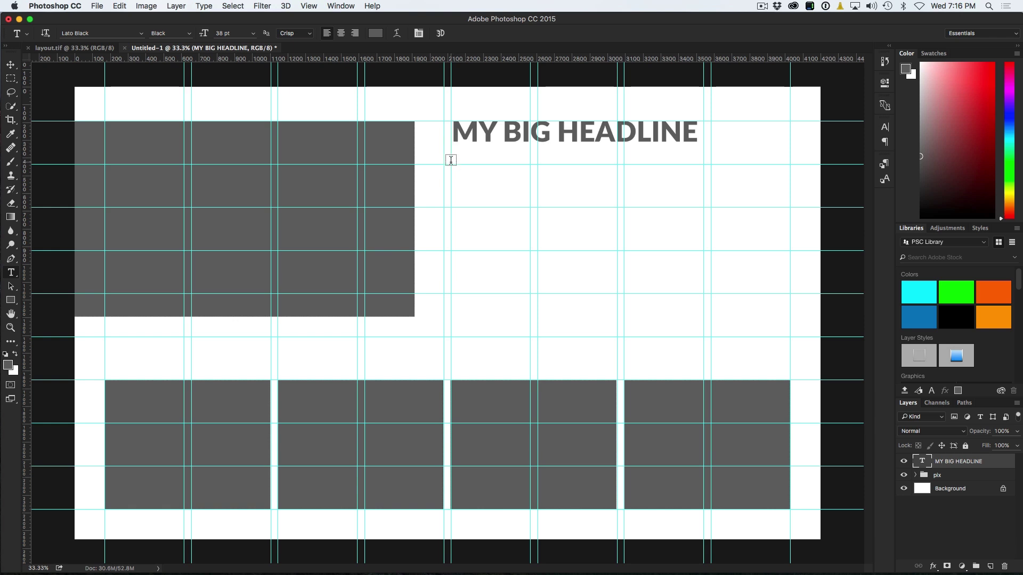
drag(451, 161, 789, 148)
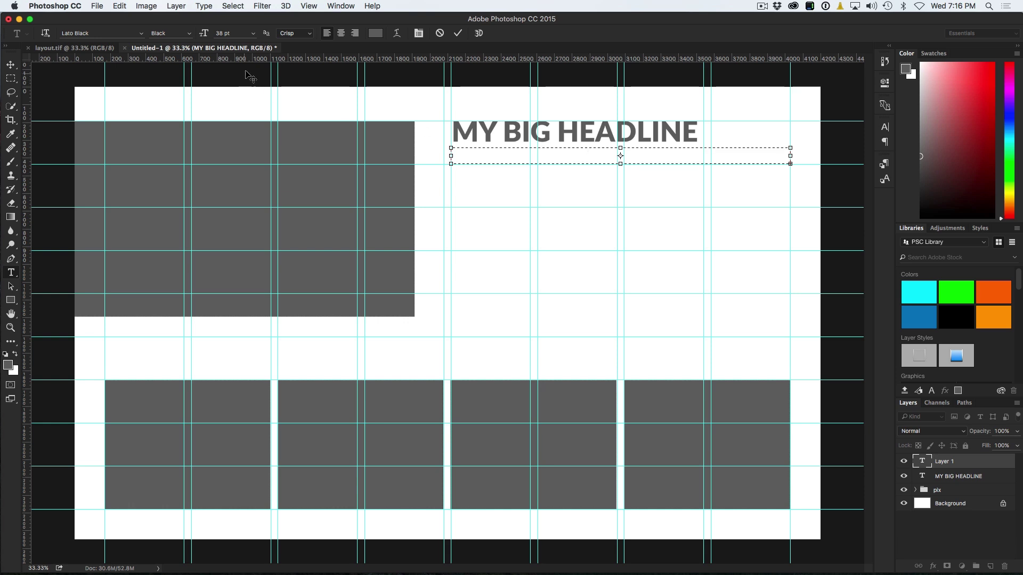
drag(207, 34, 197, 35)
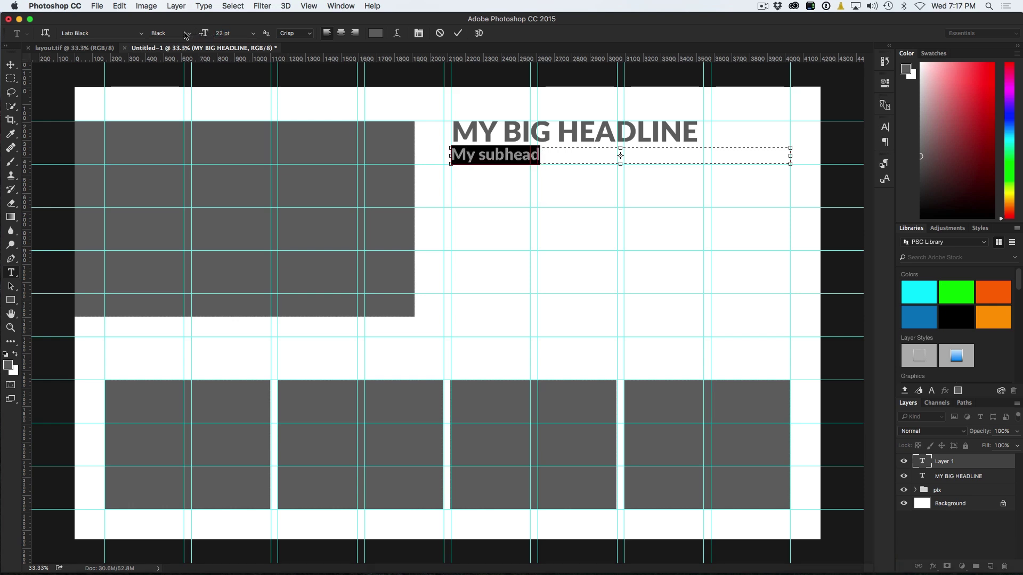
Step: Format the subhead as Lato Bold at 20 pt and move it slightly down from the headline
click(190, 31)
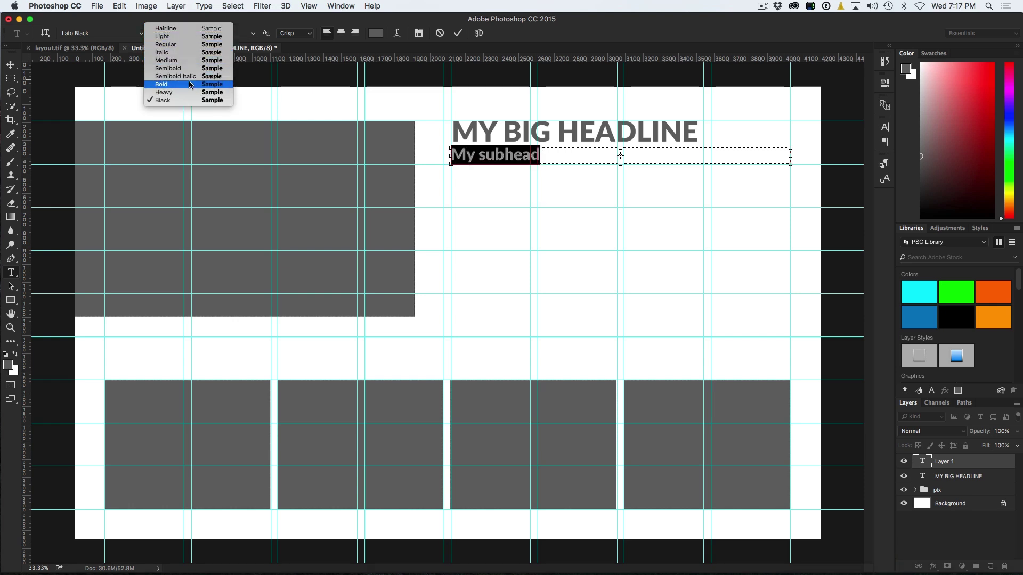
click(189, 101)
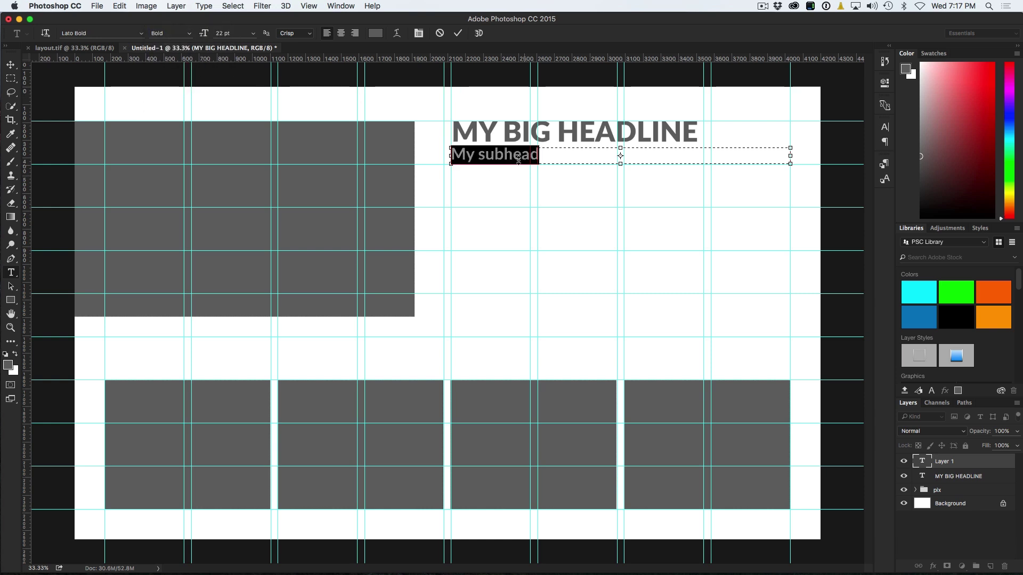
click(253, 34)
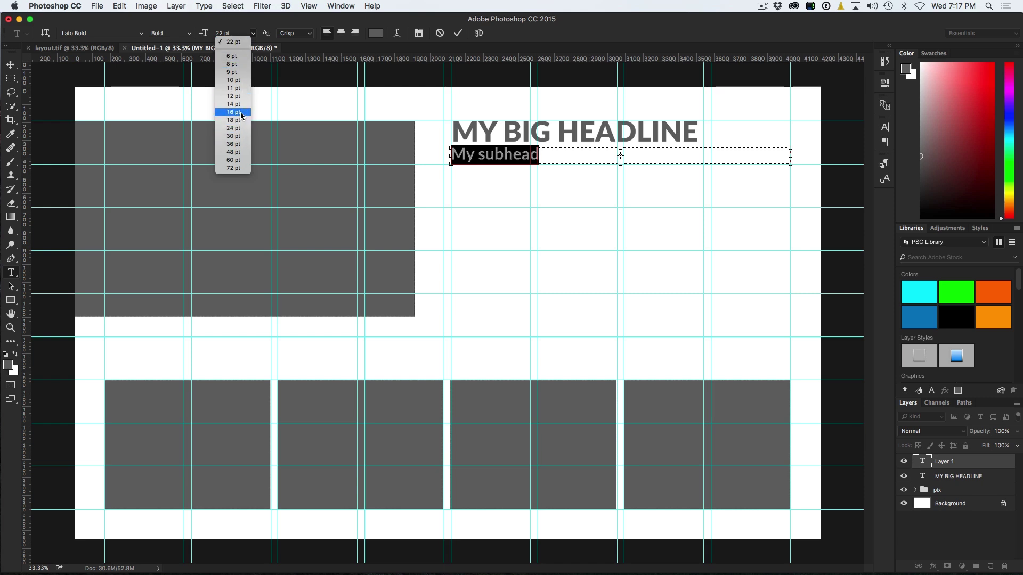
click(232, 35)
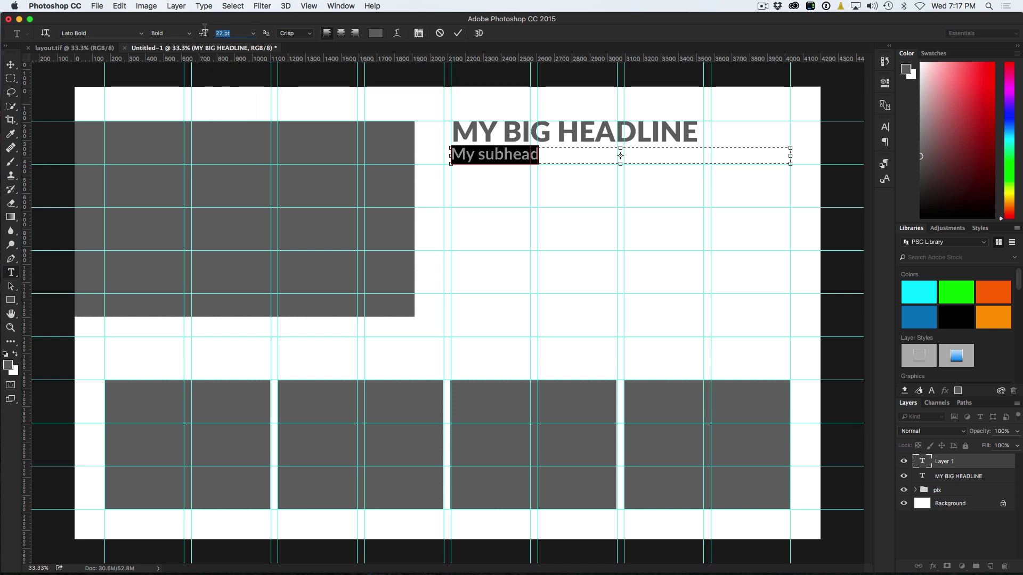
text(20)
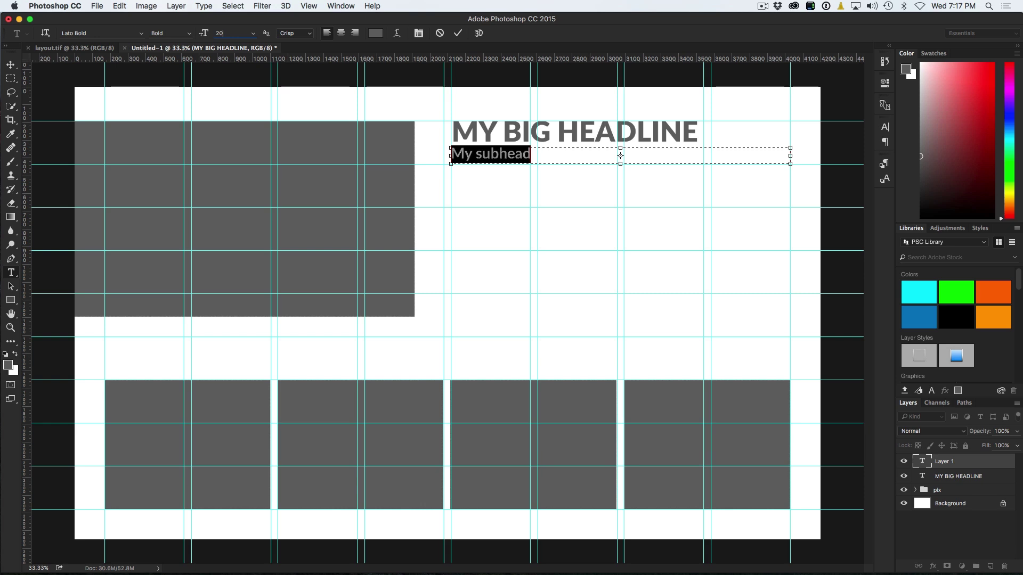
click(10, 65)
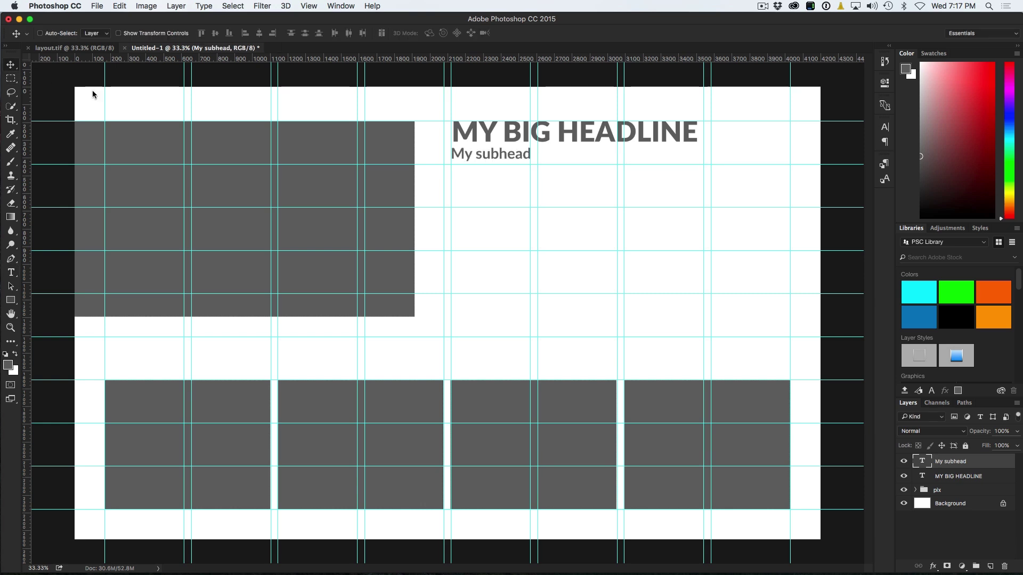
drag(513, 160, 512, 161)
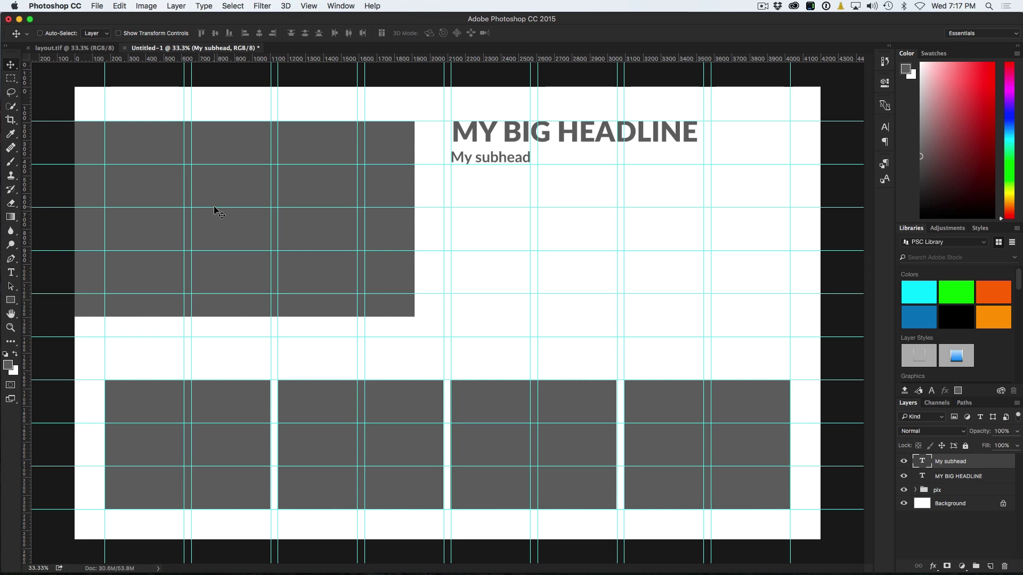
Step: Draw a body text box two grid columns wide below the subhead and fill it with Lorem Ipsum placeholder text
click(12, 272)
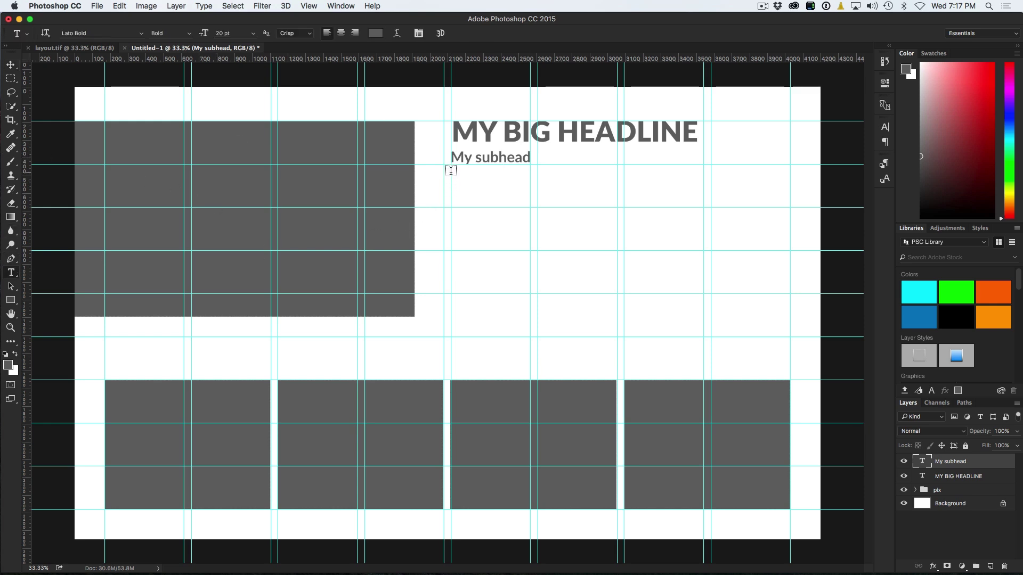
mouse_move(451, 170)
mouse_down()
mouse_move(542, 206)
mouse_move(589, 259)
mouse_move(624, 319)
mouse_move(615, 336)
mouse_up()
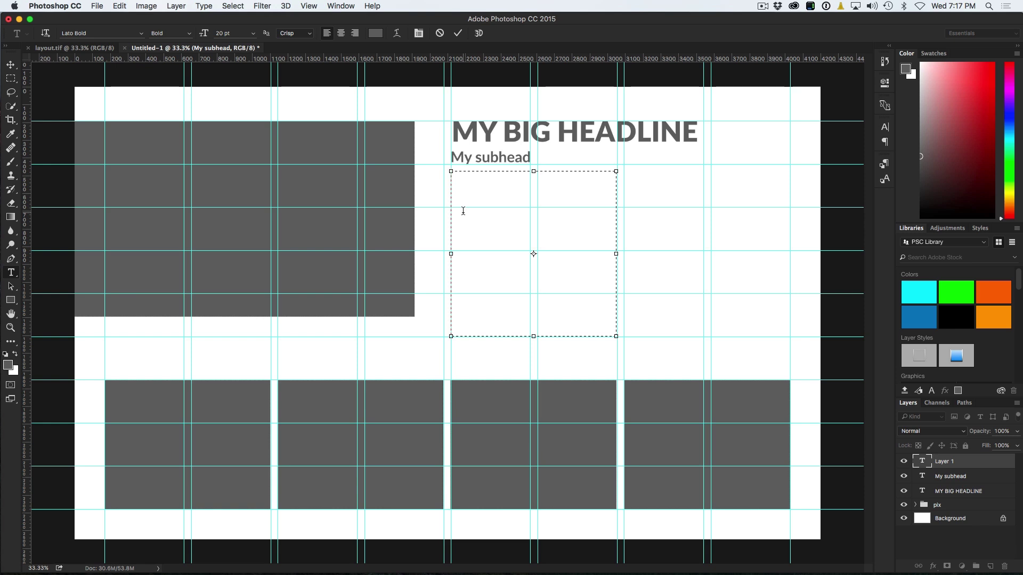
click(203, 5)
click(260, 245)
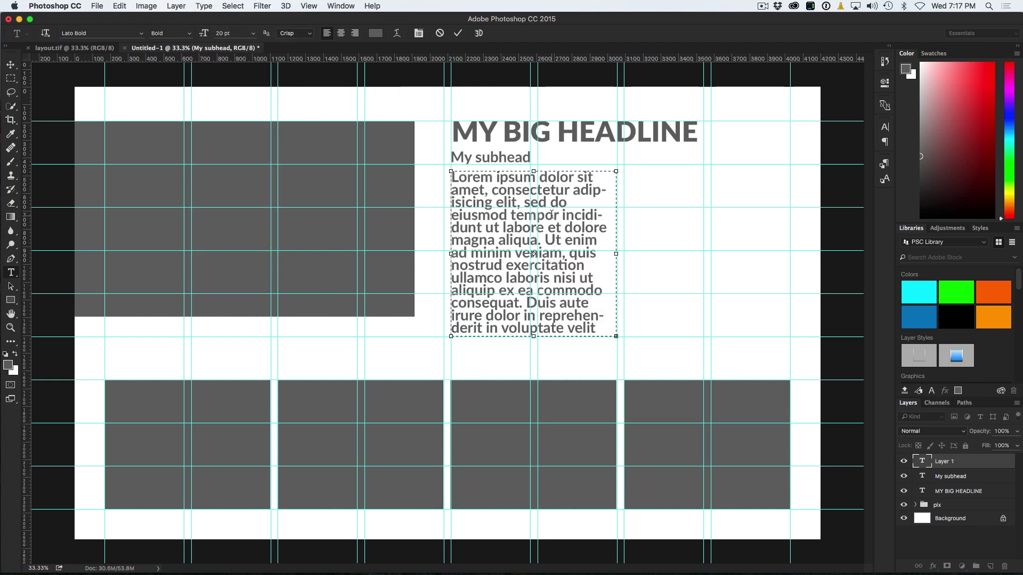
Step: Format all the body text as Lato Regular at 12 pt with 20 pt leading
key(super+a)
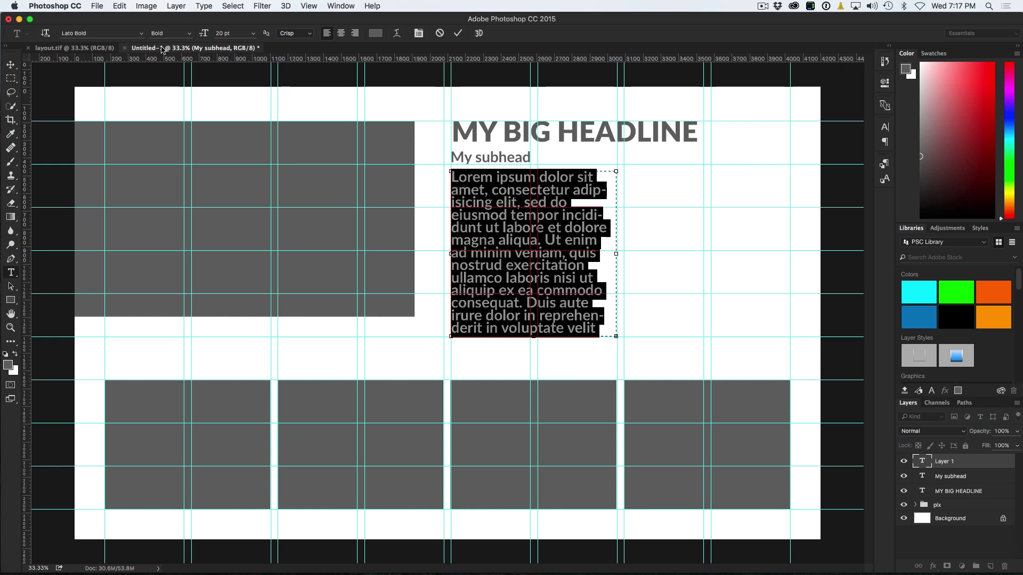
click(189, 33)
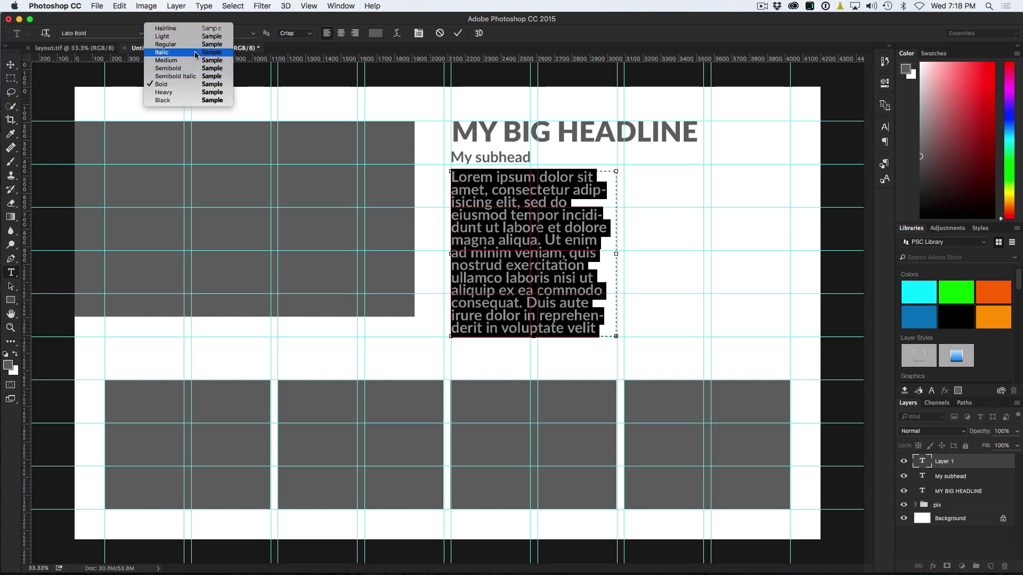
click(195, 46)
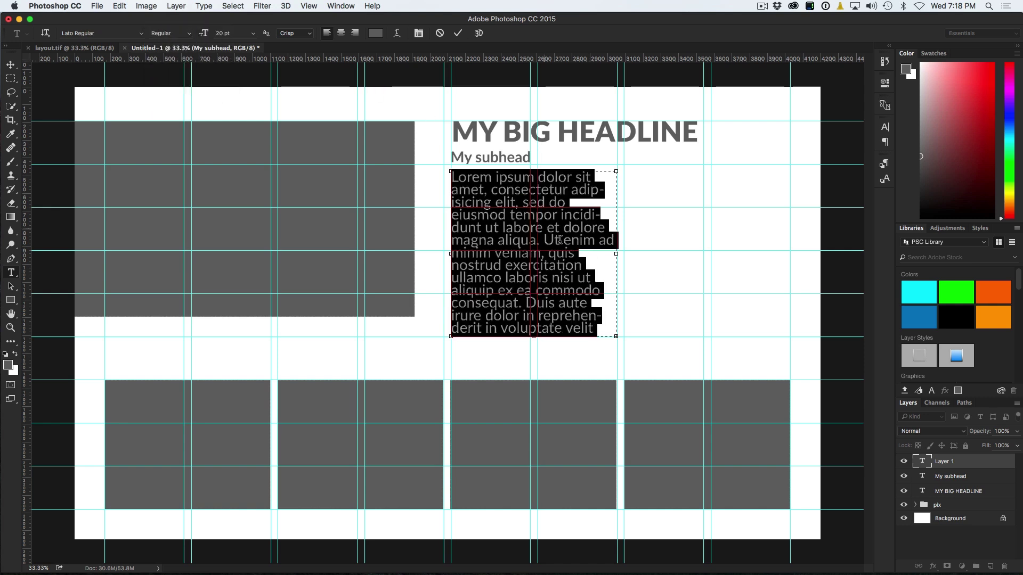
click(207, 34)
text(12)
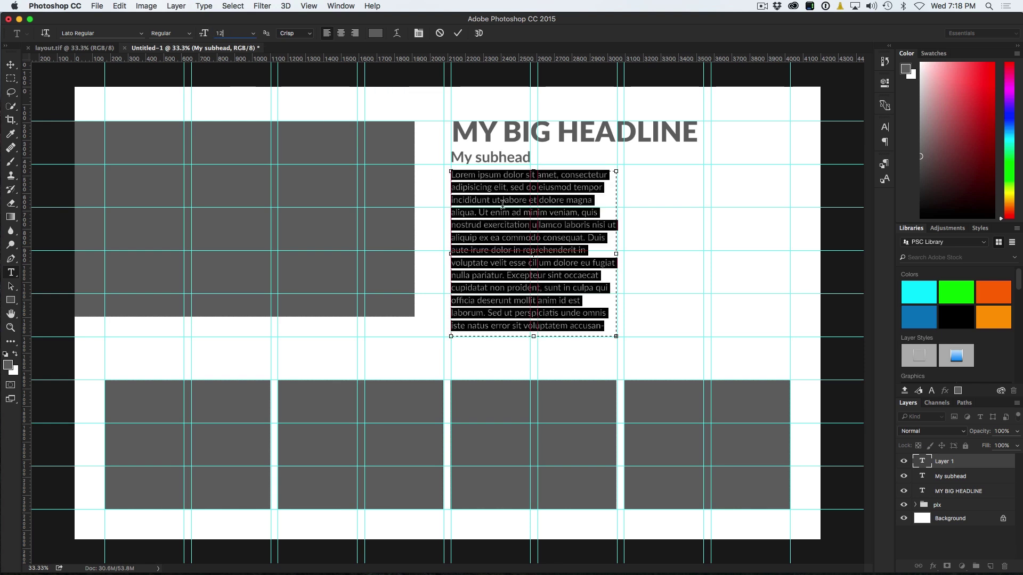
click(419, 34)
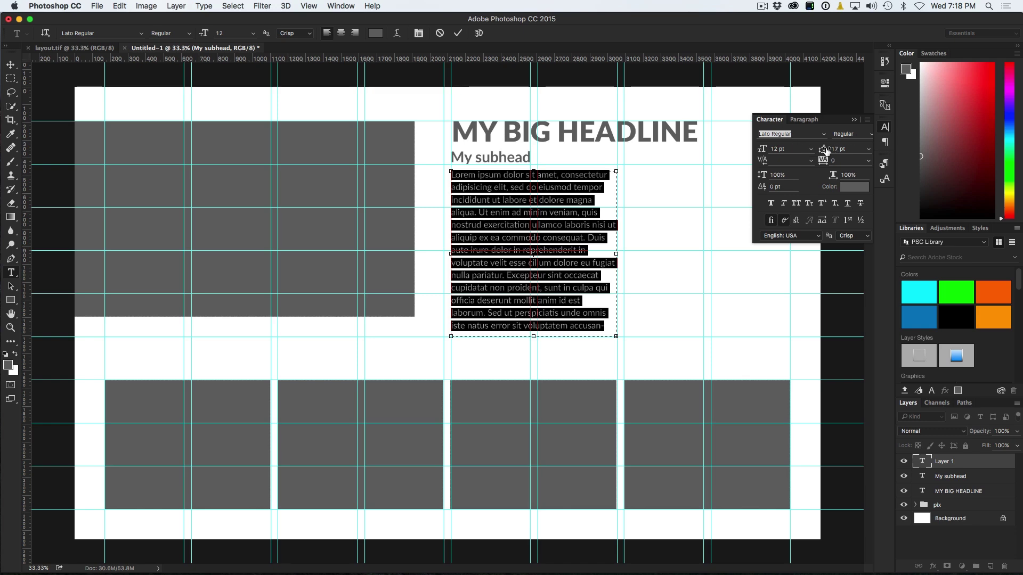
drag(825, 150, 829, 148)
click(10, 65)
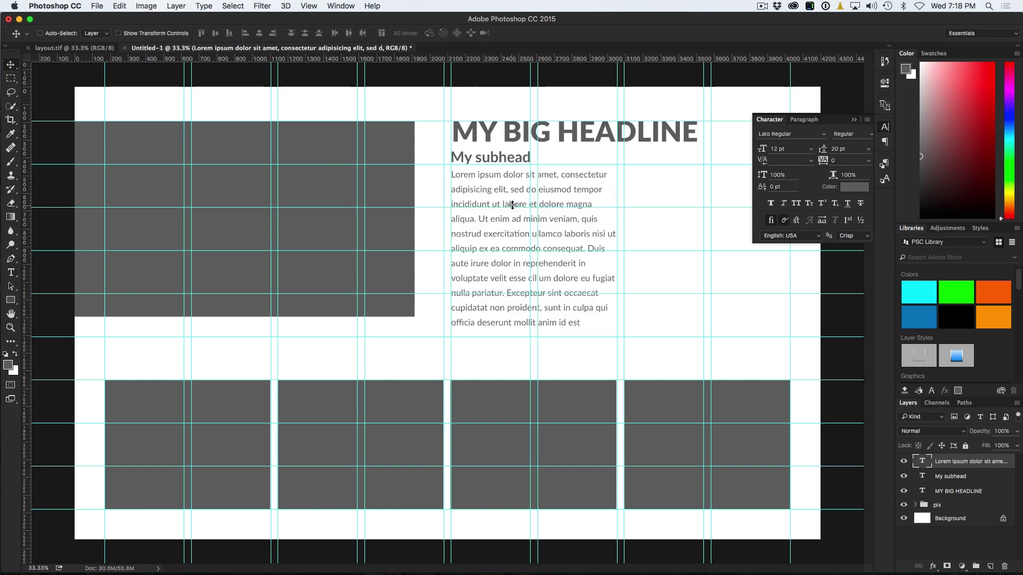
Step: Move the body text slightly down from the subhead and duplicate it into the two grid columns beside it
drag(514, 189, 515, 202)
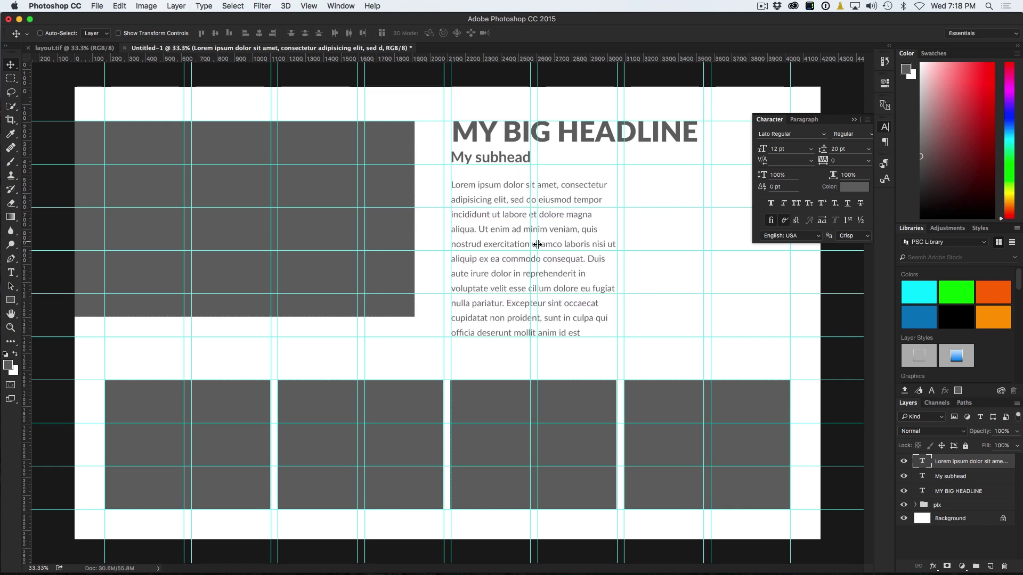
drag(506, 230, 680, 229)
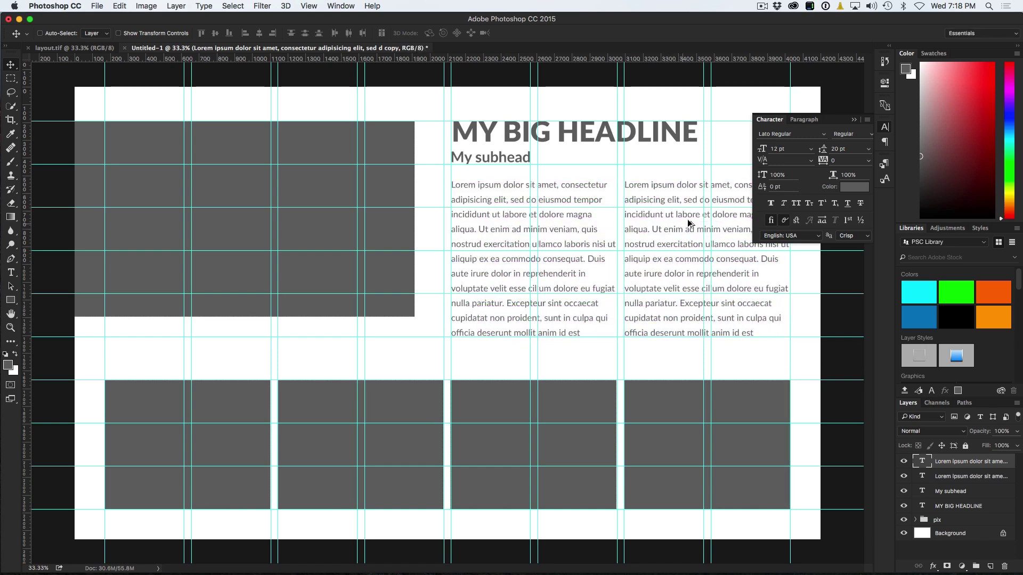
click(855, 119)
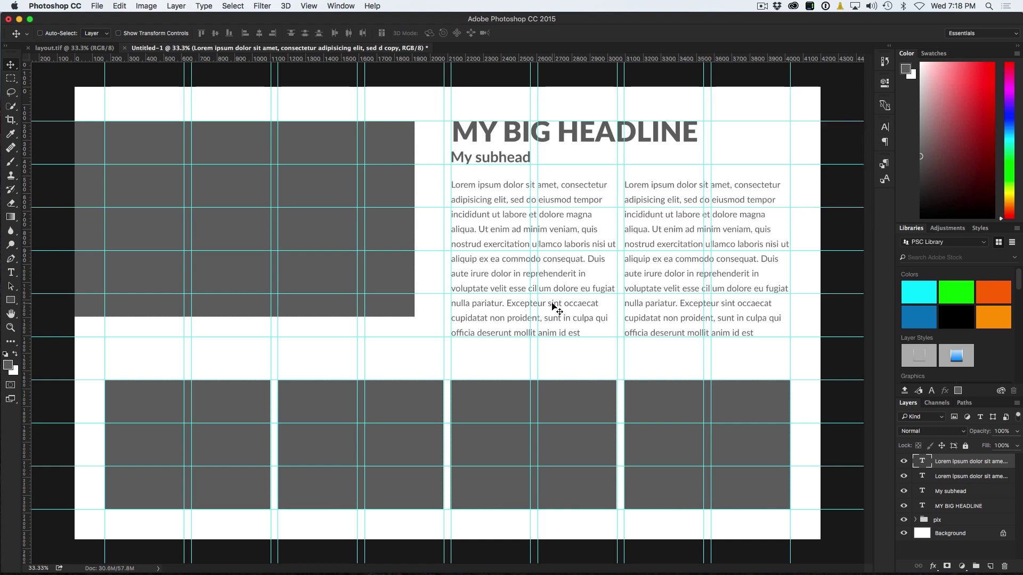
Step: Add a shallow text box above the first small photo placeholder, matching its width and reading "photo caption"
click(11, 273)
drag(105, 363, 268, 374)
text(photo caption)
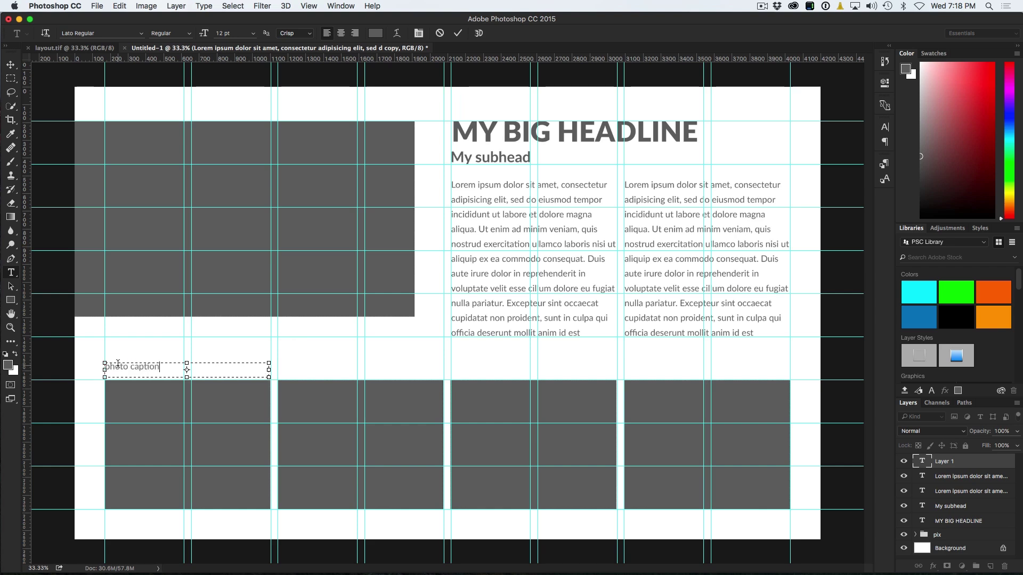
Step: Format the photo caption as Lato Italic at 10 pt
drag(105, 367, 160, 367)
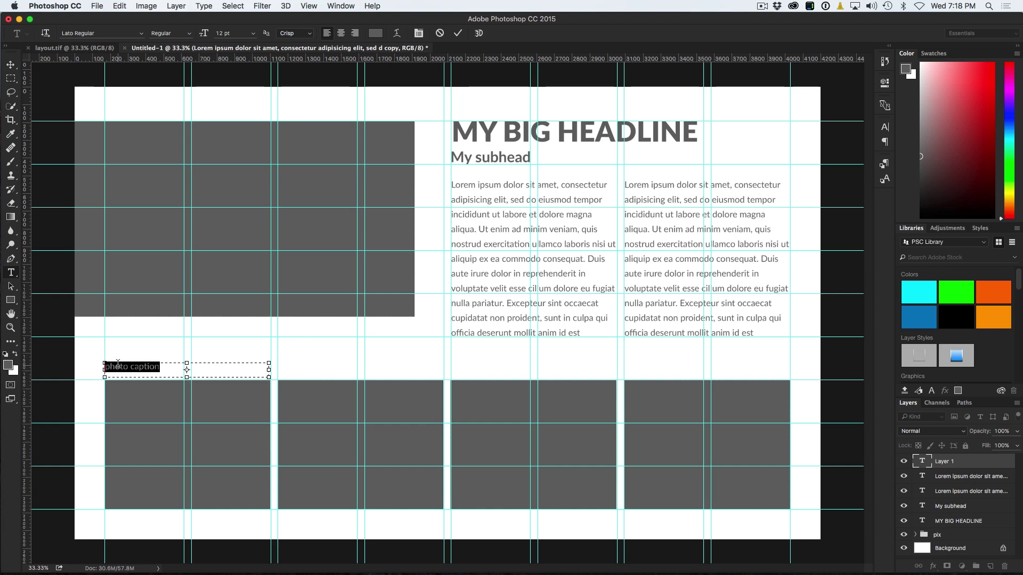
click(190, 35)
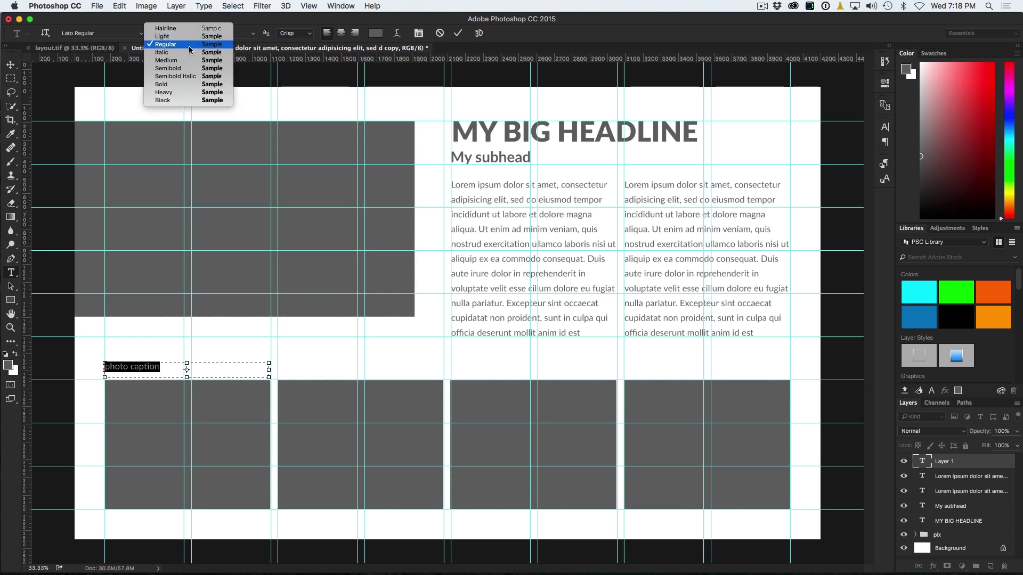
click(189, 52)
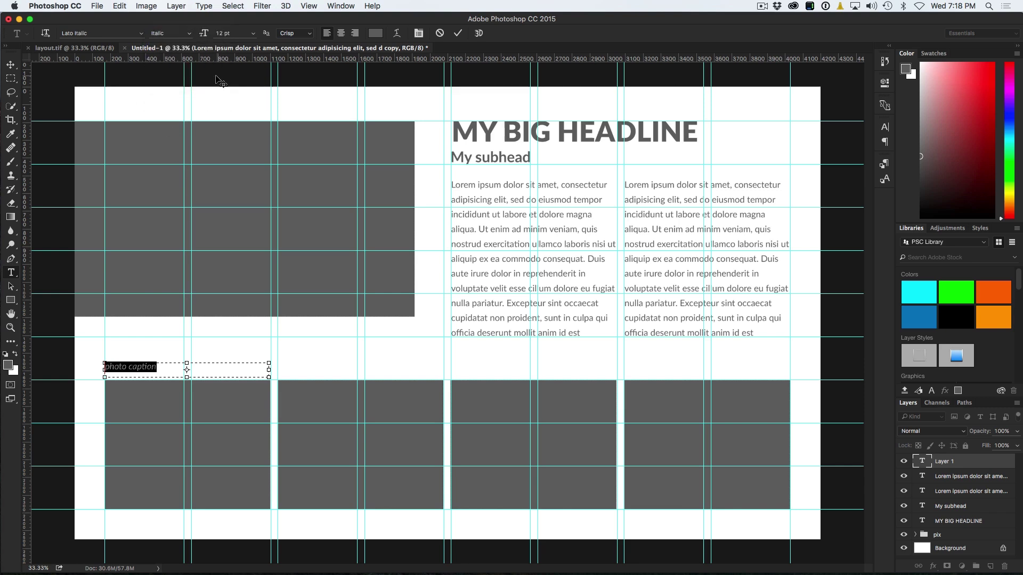
click(227, 33)
text(10)
key(Return)
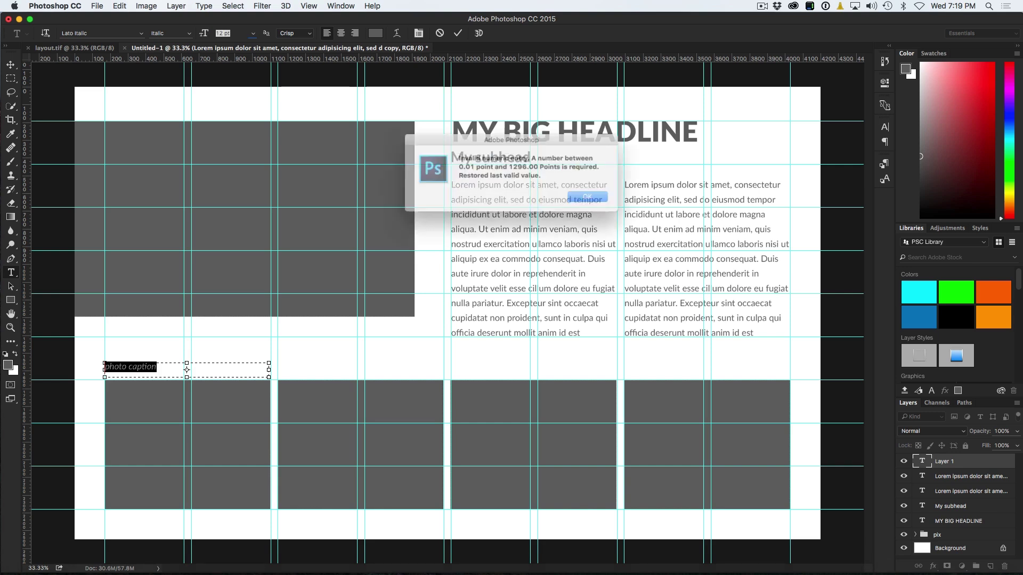
click(580, 199)
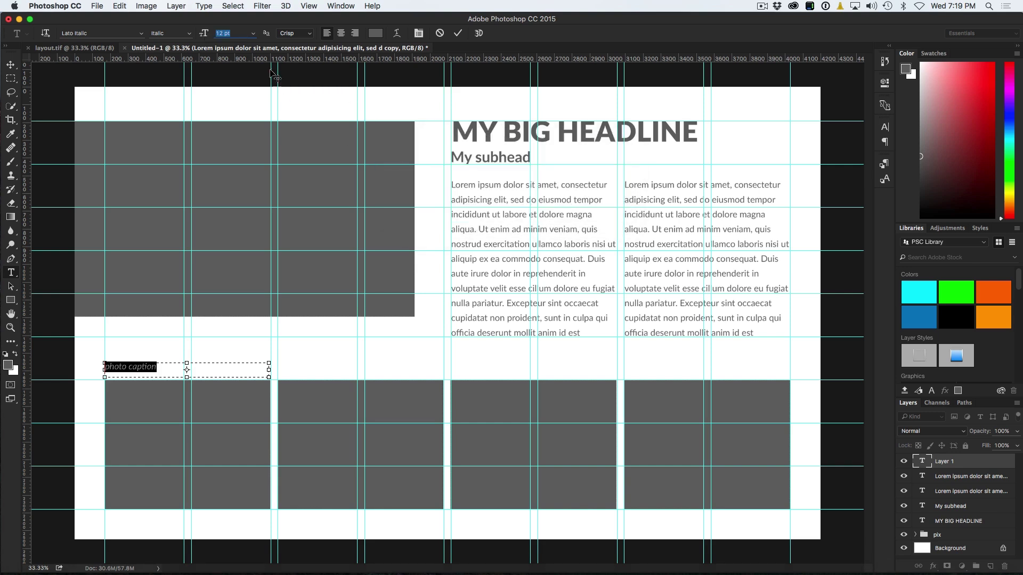
text(10)
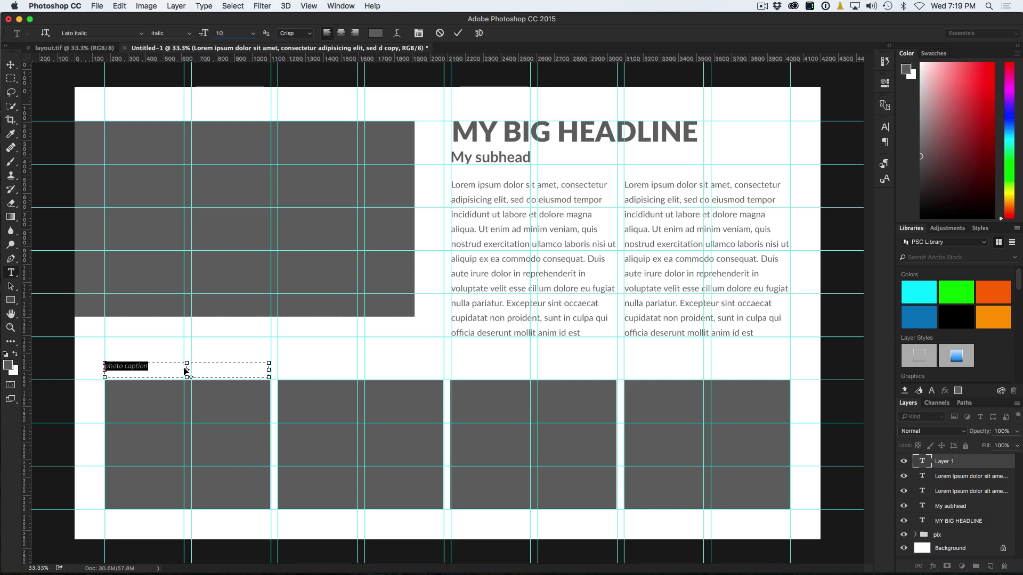
Step: Shorten the caption's text box from its lower edge and move the caption down close to the photo placeholder
drag(188, 377, 188, 371)
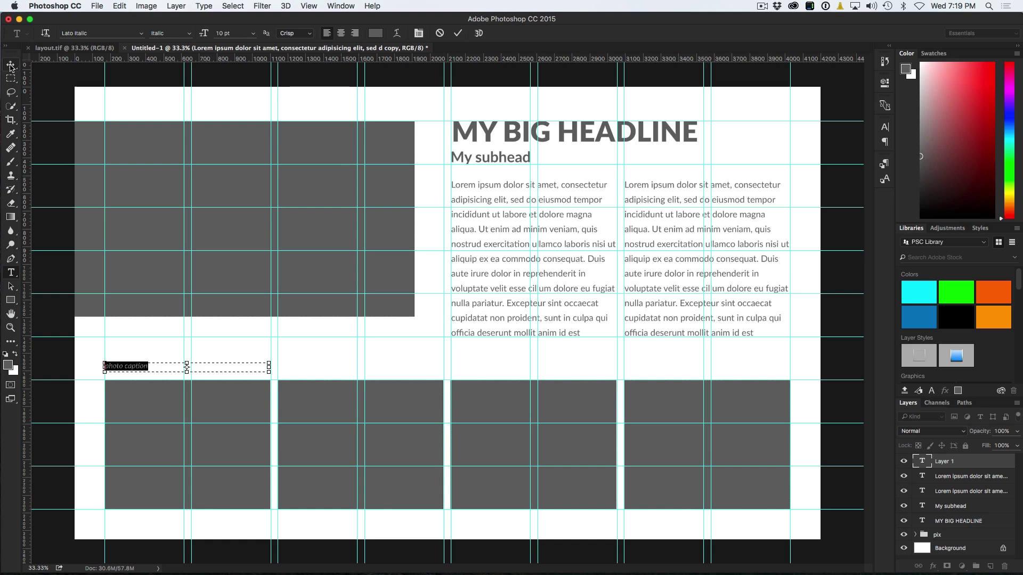
key(ctrl+Return)
key(v)
drag(160, 359, 160, 368)
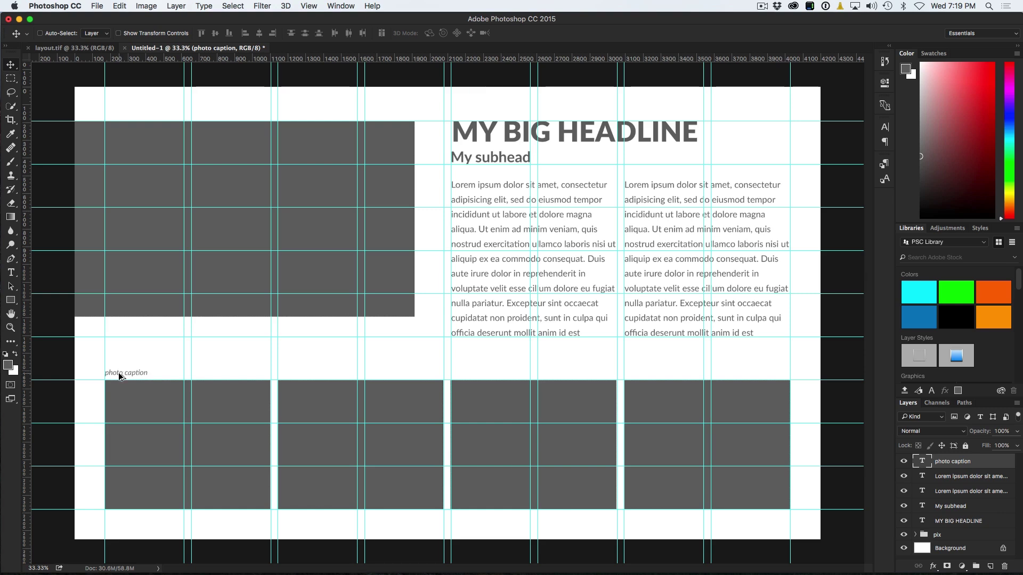
Step: Duplicate the caption above the second small photo placeholder and nudge the copy to align with the placeholder's left edge
drag(118, 372, 293, 382)
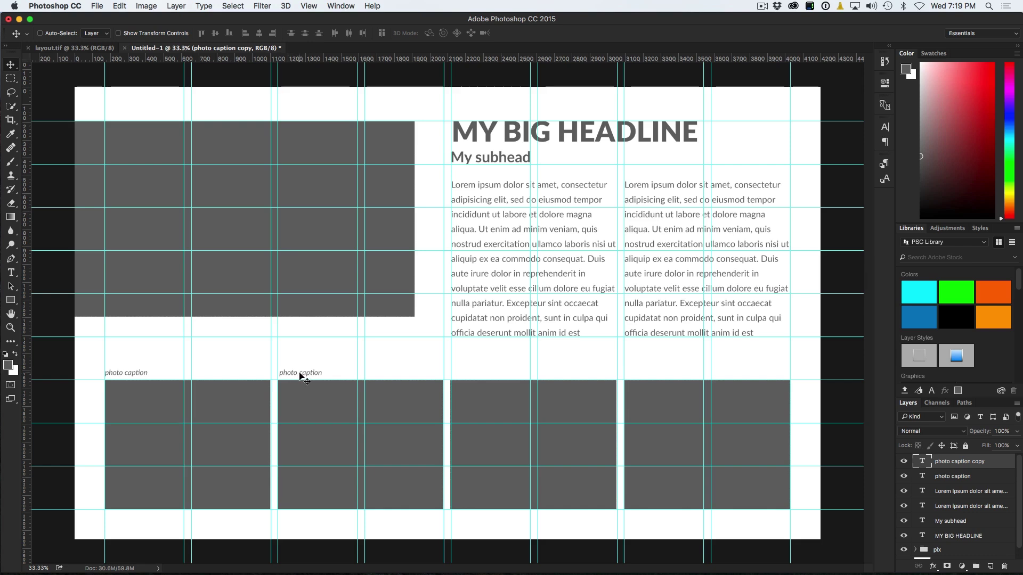
key(Left)
key(Left)
key(Left)
key(Left)
key(Left)
key(Left)
key(Left)
key(Left)
key(Left)
Step: Duplicate the first two photo captions together above the third and fourth small photo placeholders
drag(303, 375, 464, 371)
key(super+z)
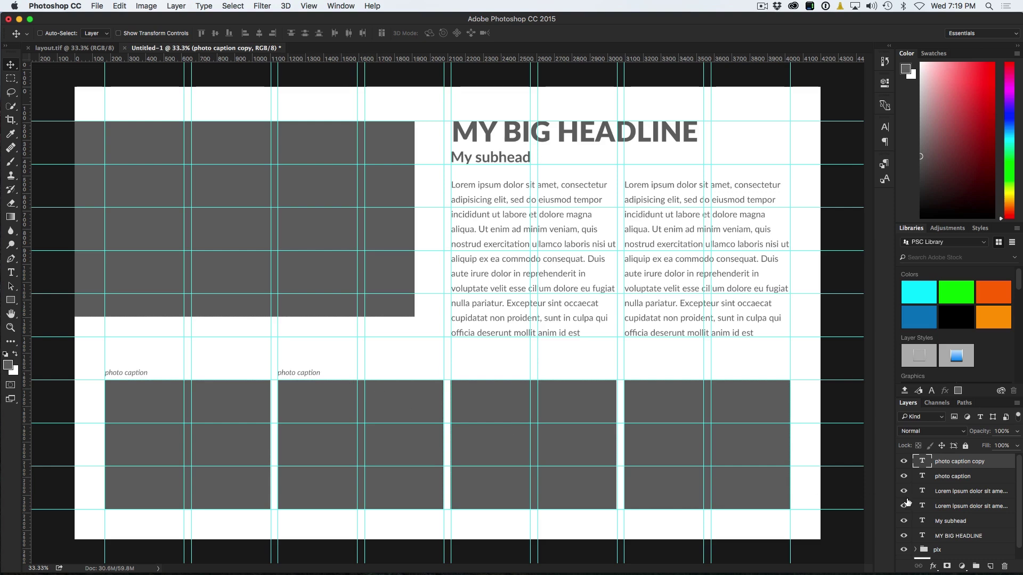
shift+click(963, 478)
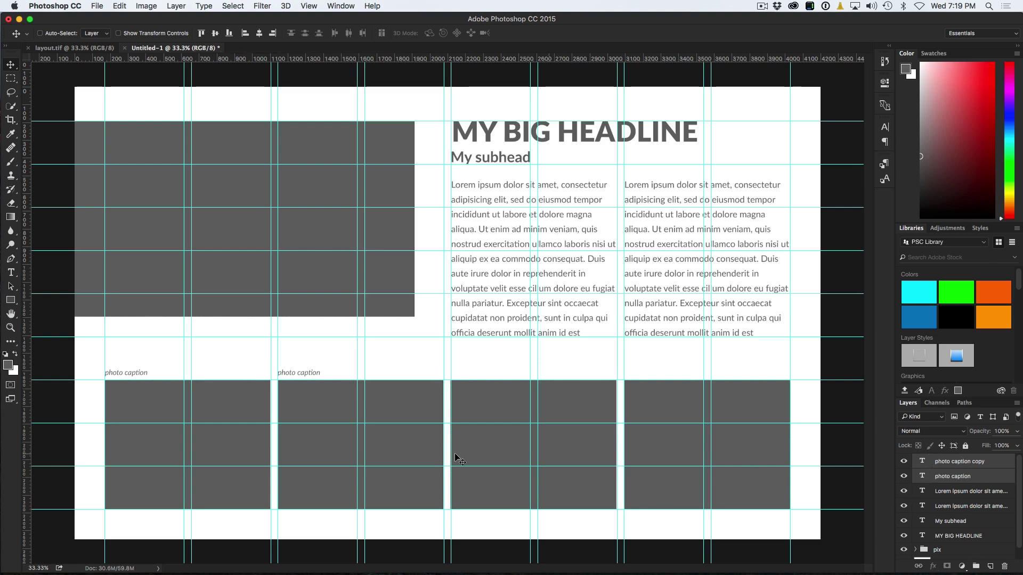
drag(162, 377, 506, 382)
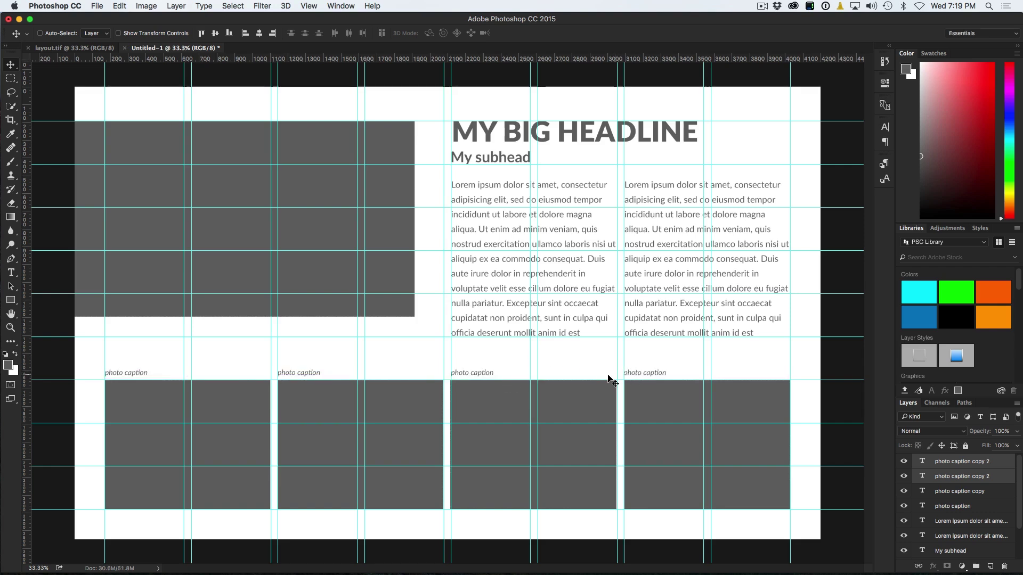
Step: Group the text layers from the photo captions down to the headline and name the group "text"
scroll(965, 496, down, 1)
scroll(963, 500, down, 2)
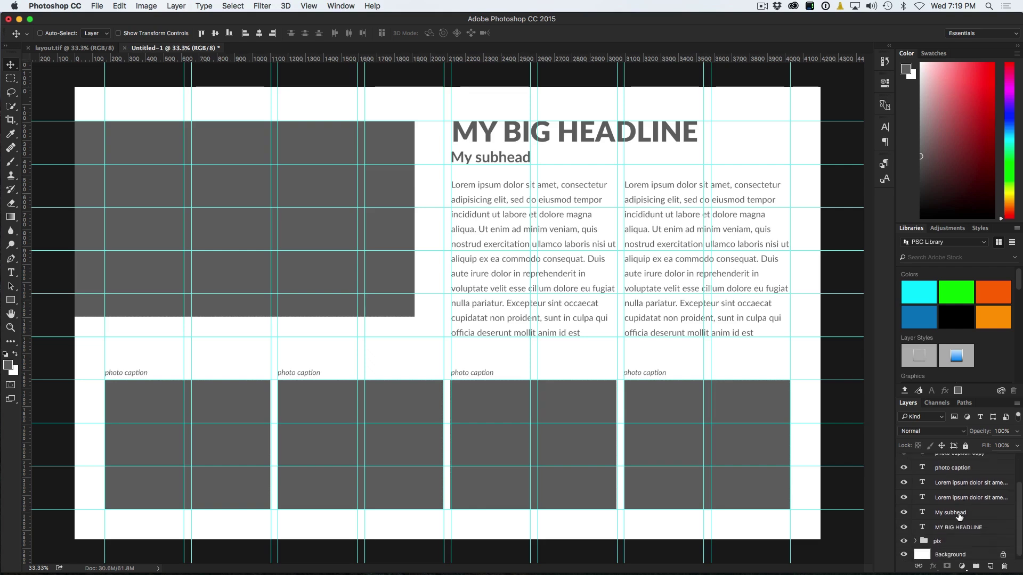
shift+click(956, 525)
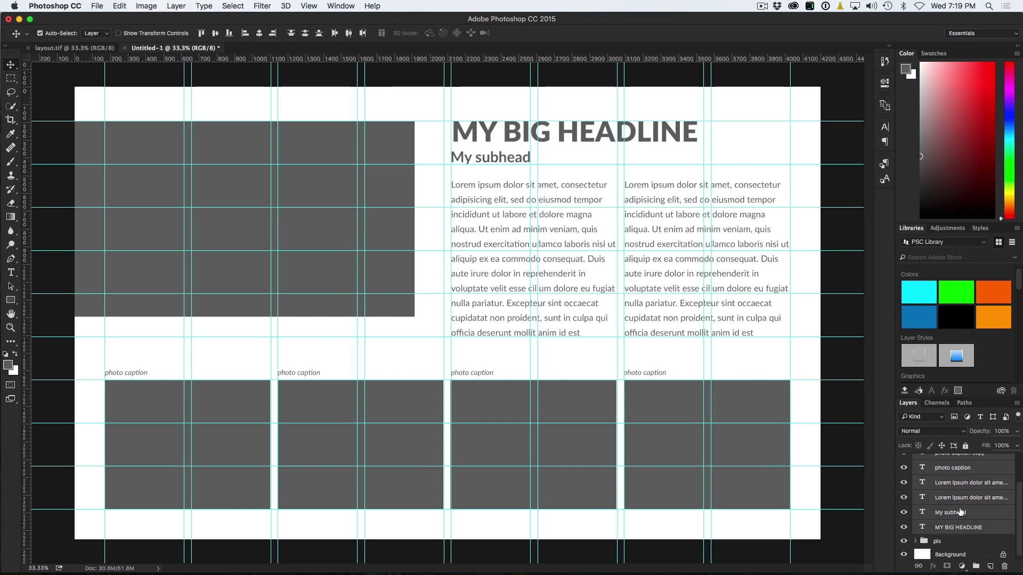
key(super+g)
double_click(946, 475)
text(text)
key(Return)
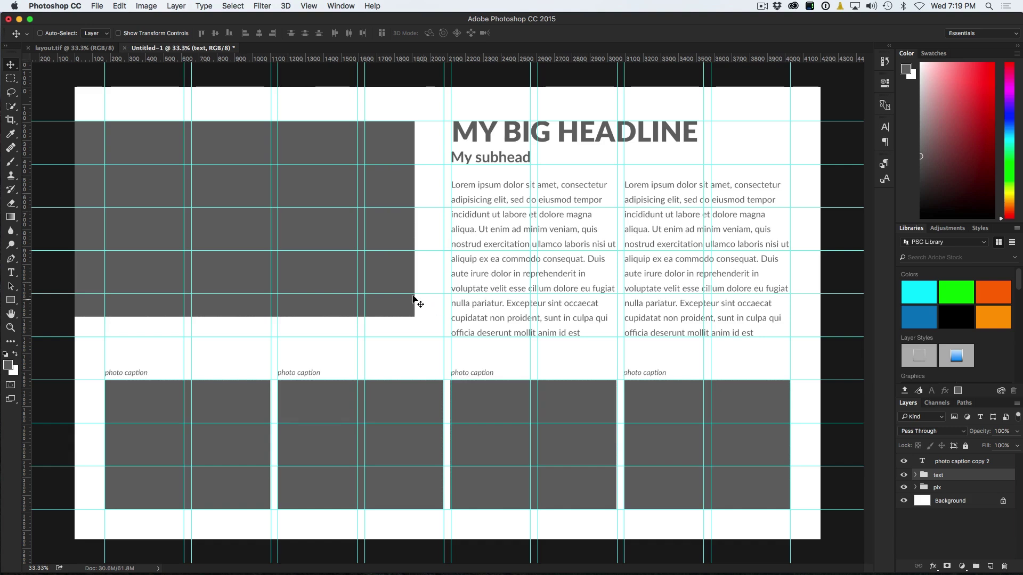
Step: Move the large photo placeholder straight down until its lower edge meets the guide at the base of the body text
super+click(386, 143)
drag(388, 136, 388, 156)
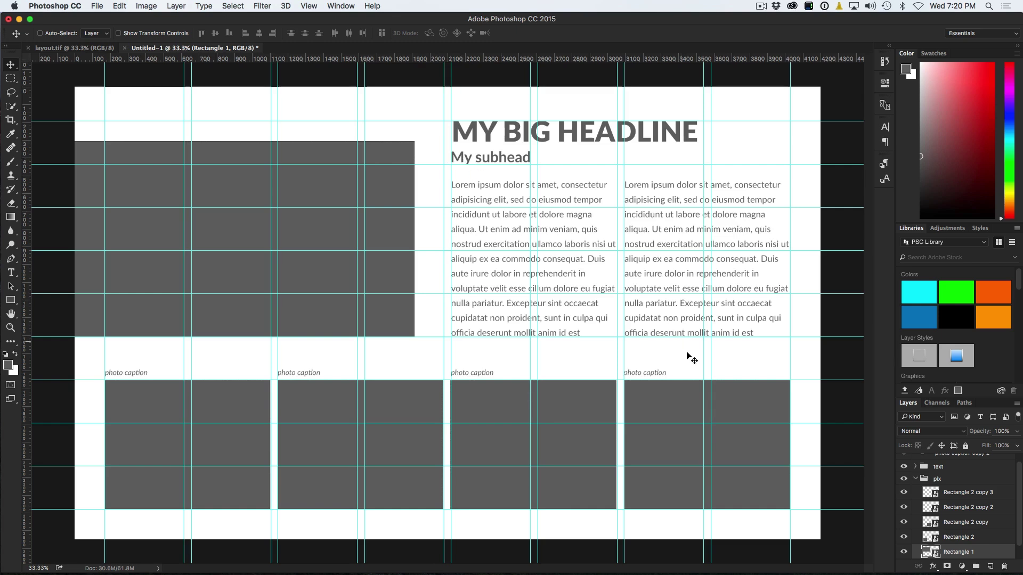
Step: Select the Background layer and set the foreground color to a darker gray
scroll(1020, 482, down, 1)
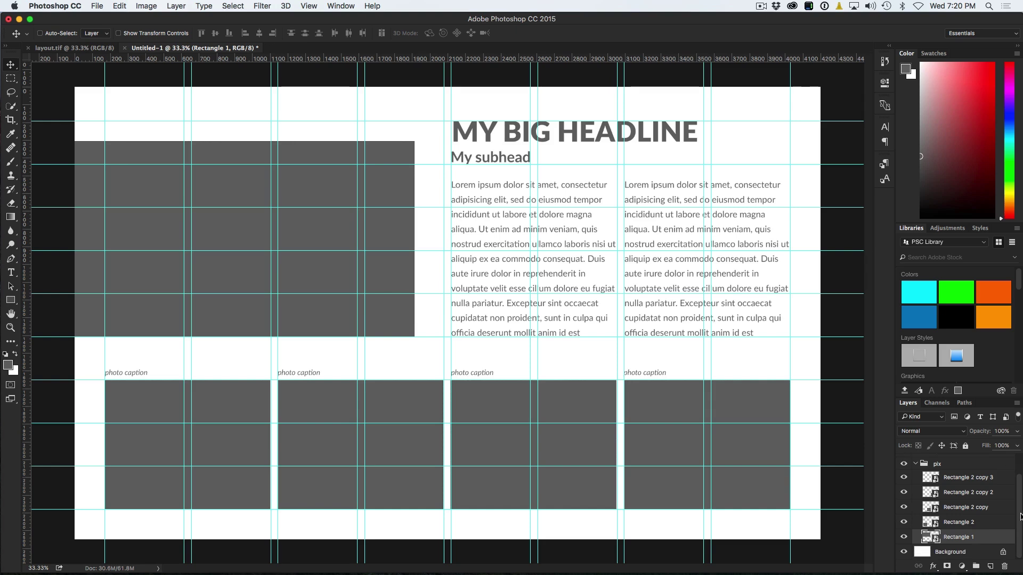
click(975, 555)
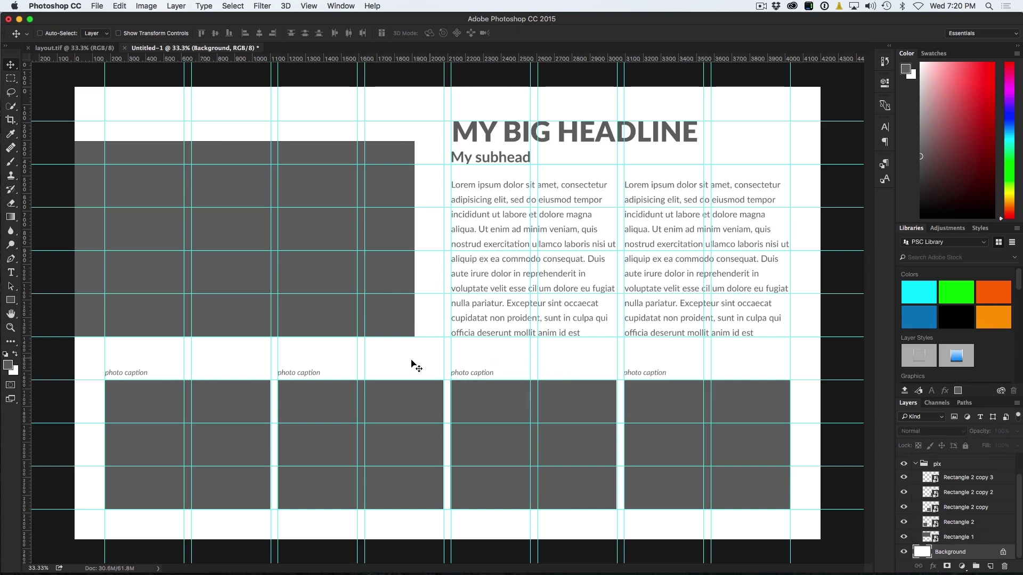
click(8, 365)
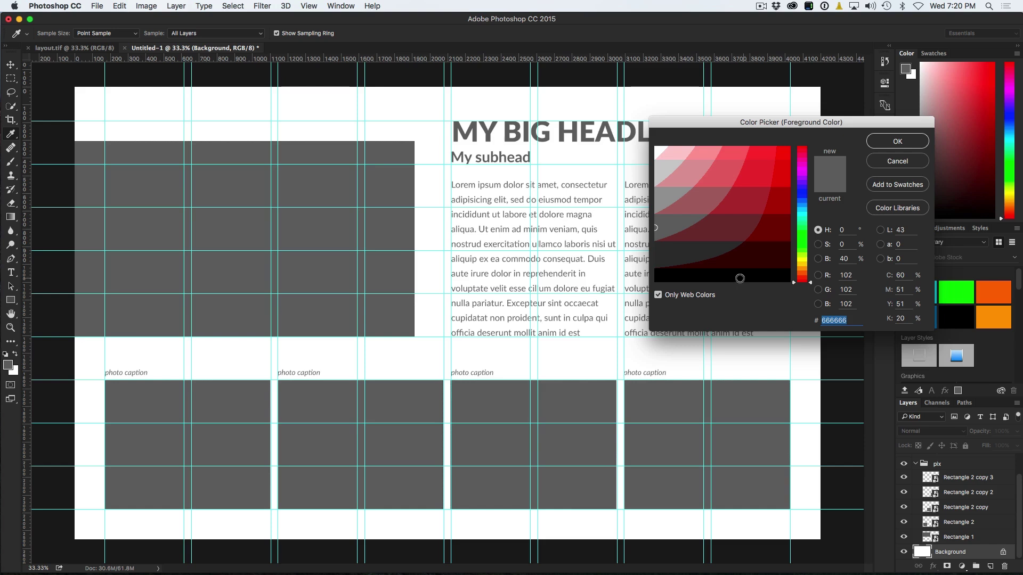
click(908, 143)
key(v)
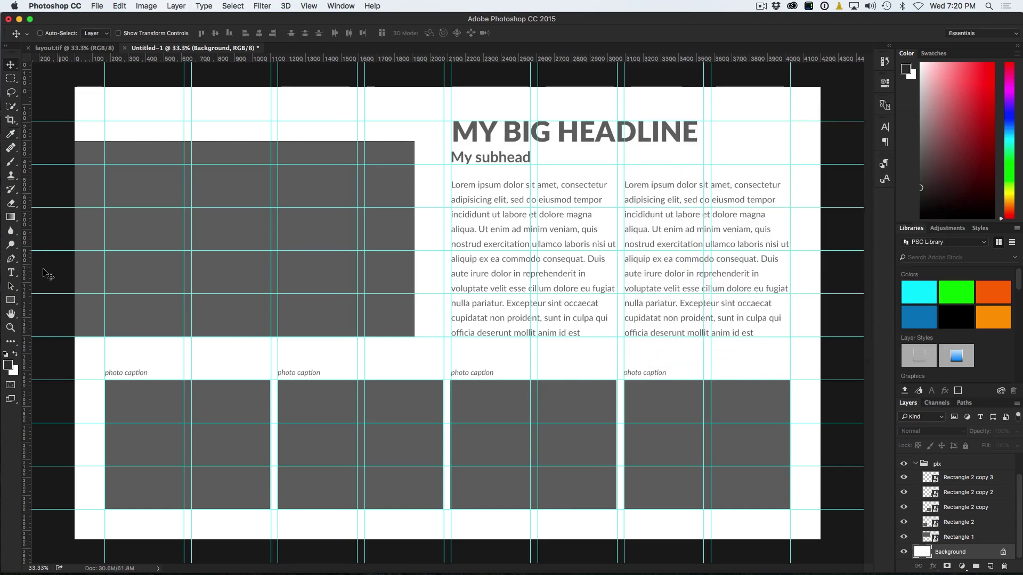
Step: Draw a dark bar about 2104 by 91 px along the page's top edge, from the headline's left guide past the right edge
drag(11, 300, 52, 303)
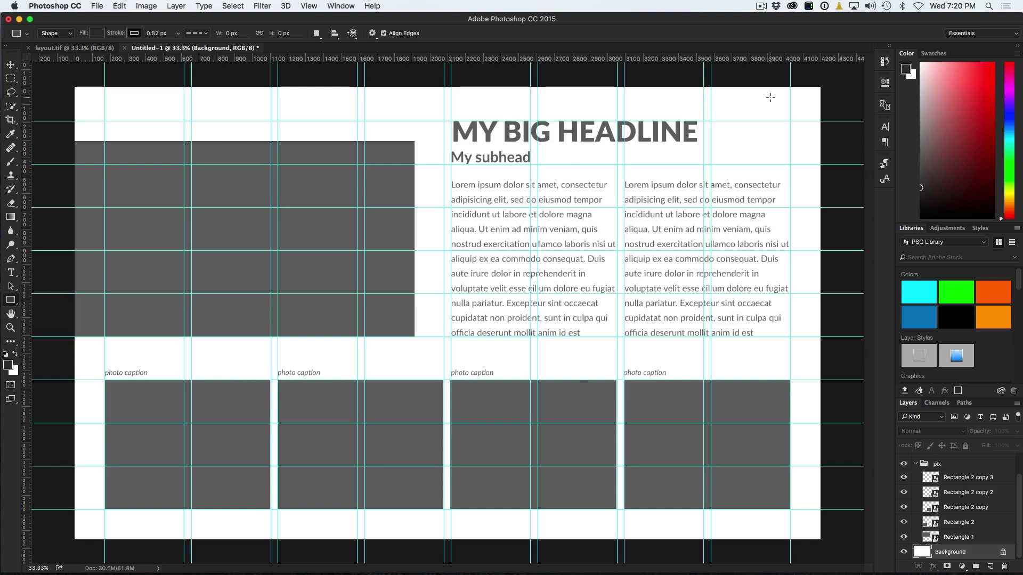
drag(824, 101, 510, 83)
click(854, 79)
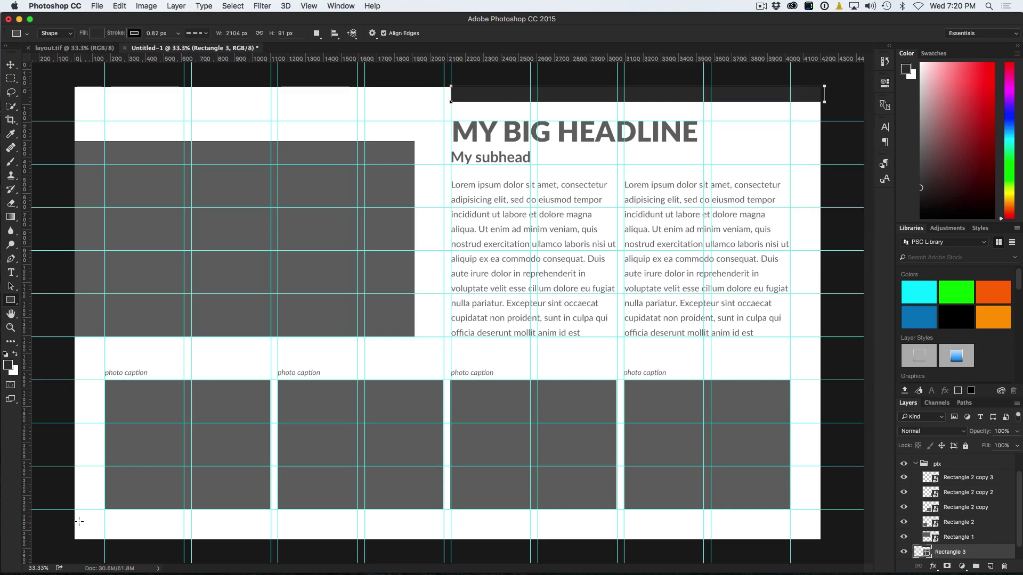
Step: Draw a dark rectangle about 626 by 122 px in the page's lower-left corner, ending at the first column's right guide
drag(72, 519, 184, 540)
click(11, 65)
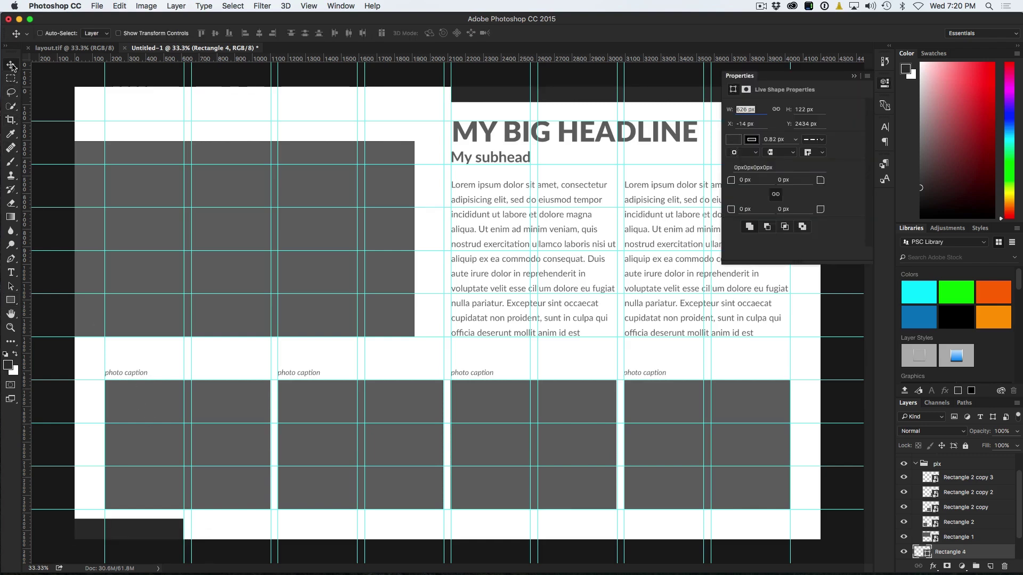
click(855, 78)
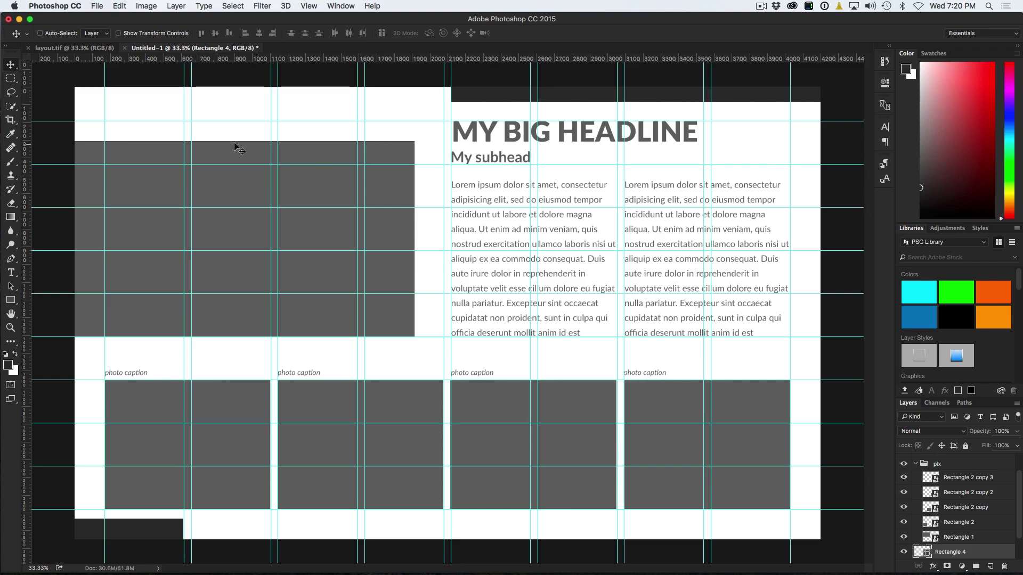
Step: Draw a dark rectangle about 927 by 23 px directly below the subhead, spanning the first body text column
click(10, 300)
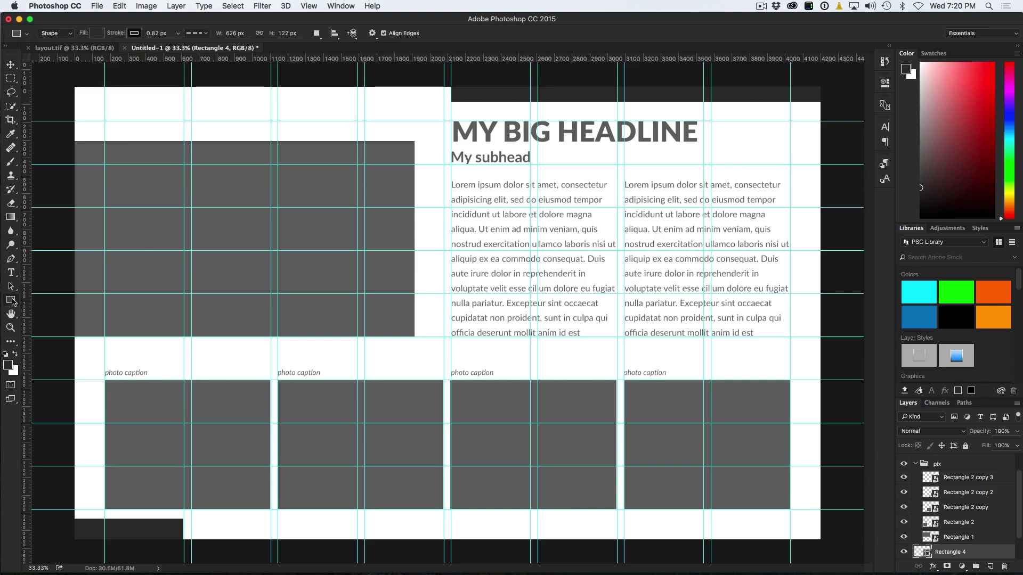
drag(452, 167, 617, 170)
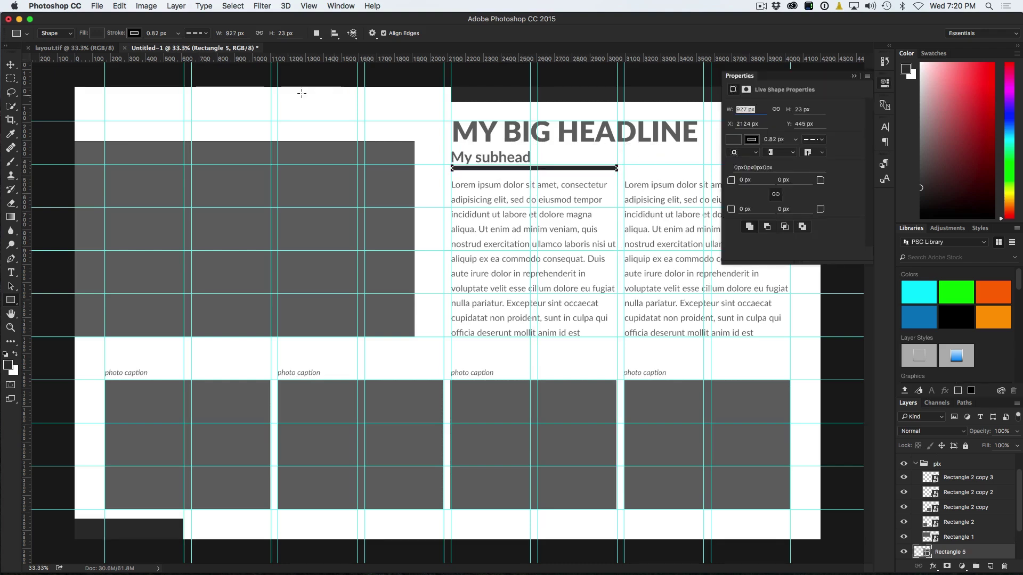
click(11, 64)
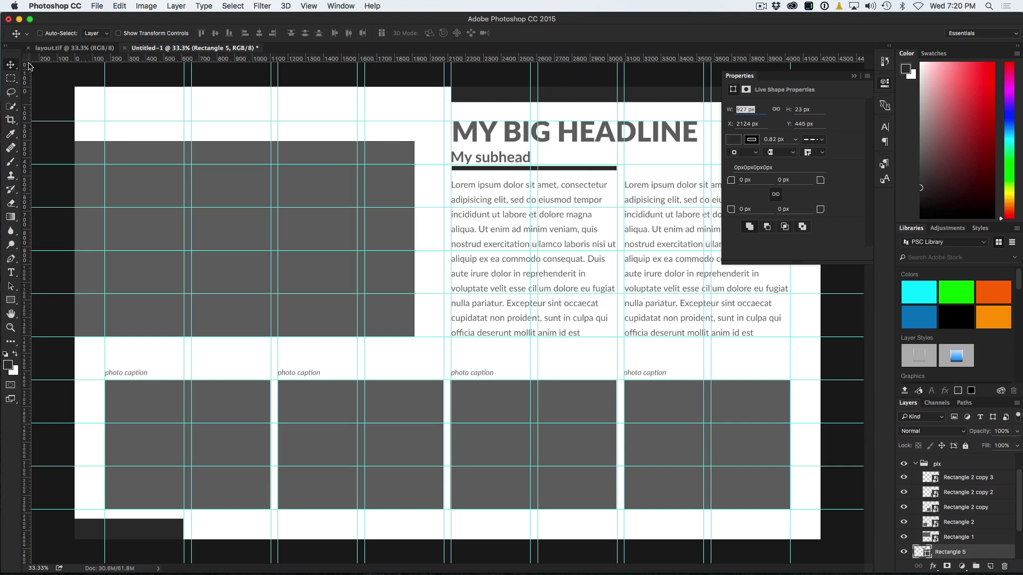
click(854, 77)
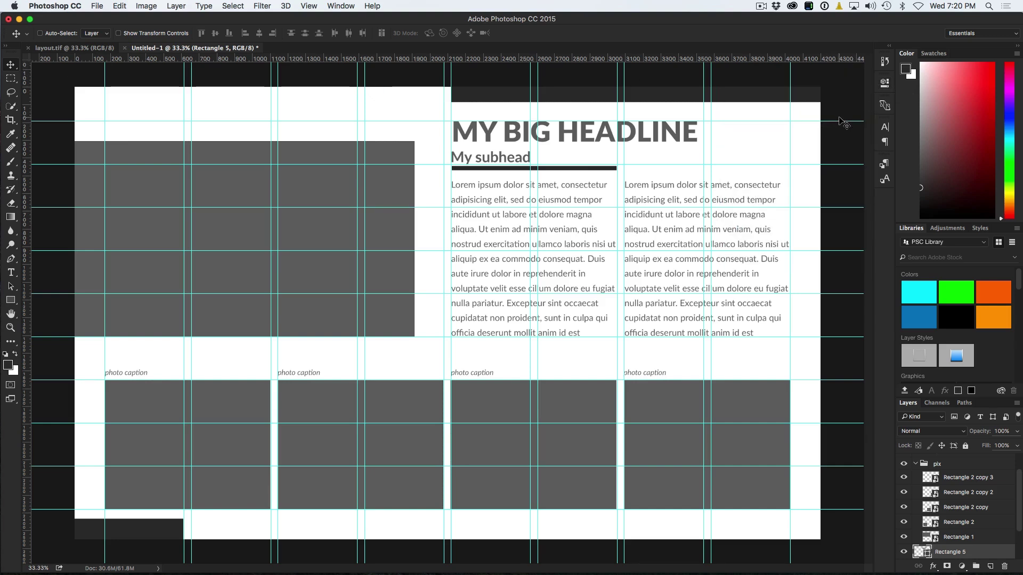
Step: Hide the guides and try nudging the bar below the subhead slightly down and back up
key(super+semicolon)
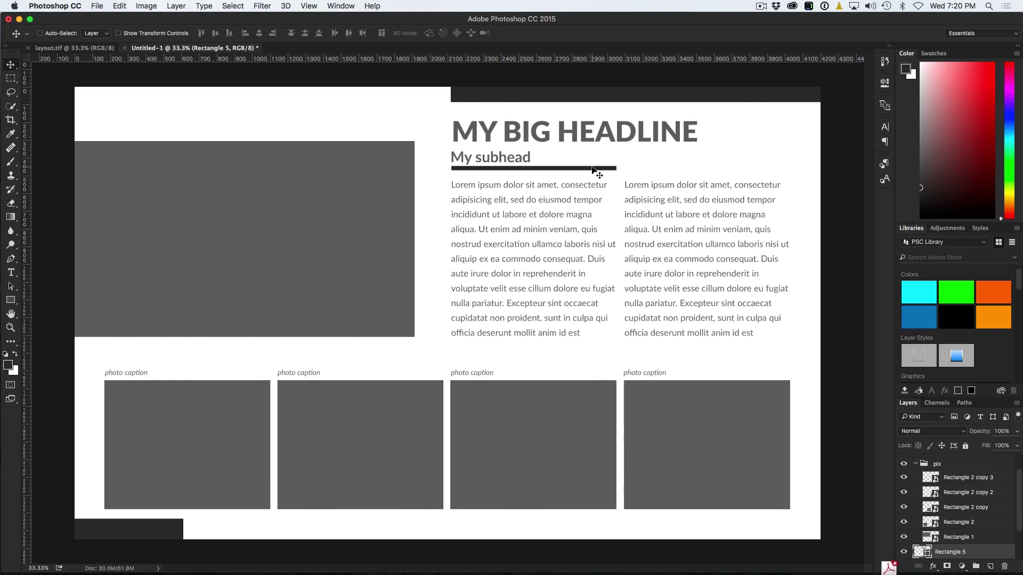
key(Down)
key(Down)
key(Down)
key(Down)
key(Down)
key(Down)
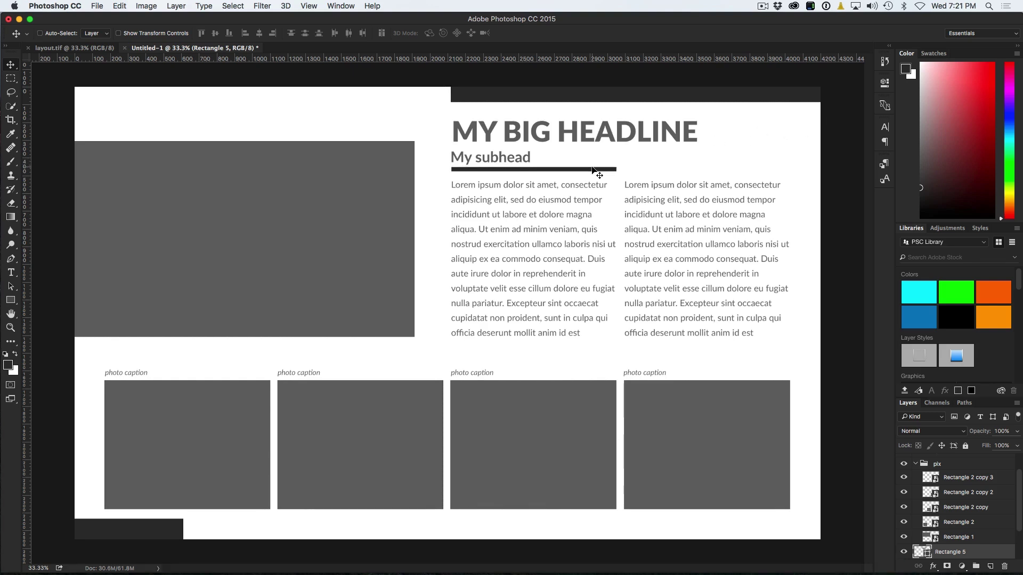
key(Up)
key(Up)
key(Up)
key(Up)
key(Up)
key(Up)
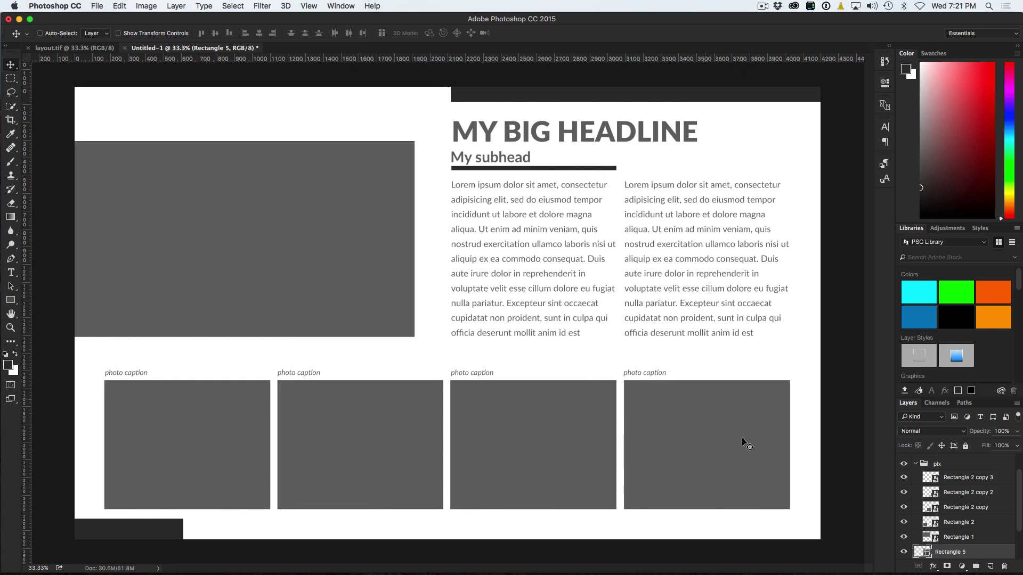
Step: Try the gray fill color 666666 on the bar below the subhead
double_click(918, 552)
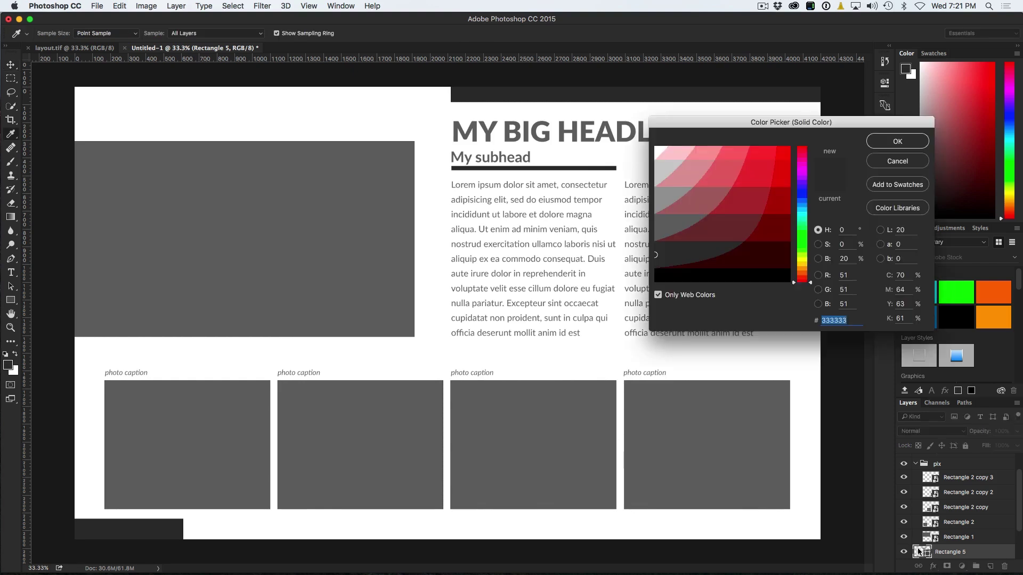
click(664, 229)
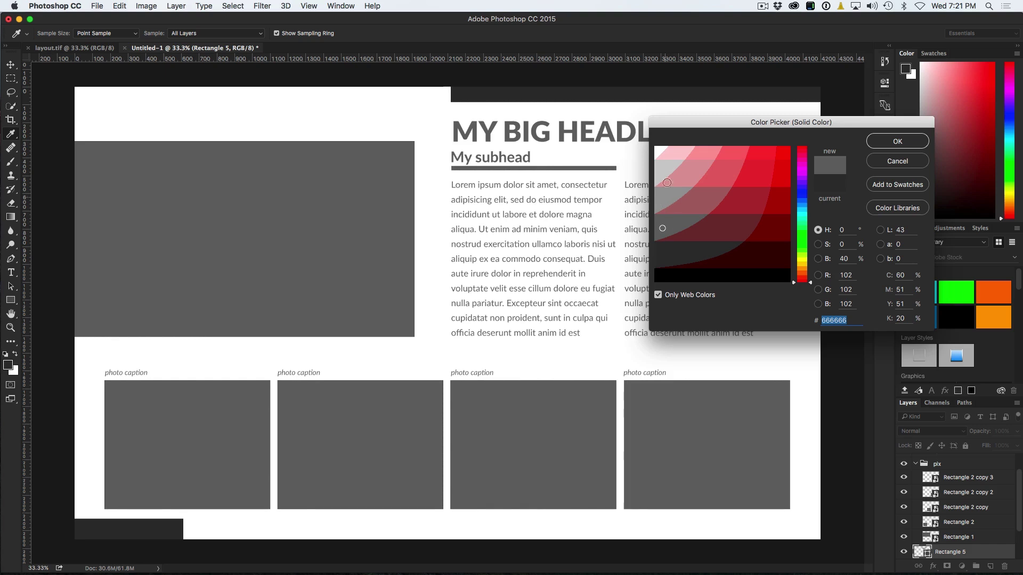
click(894, 145)
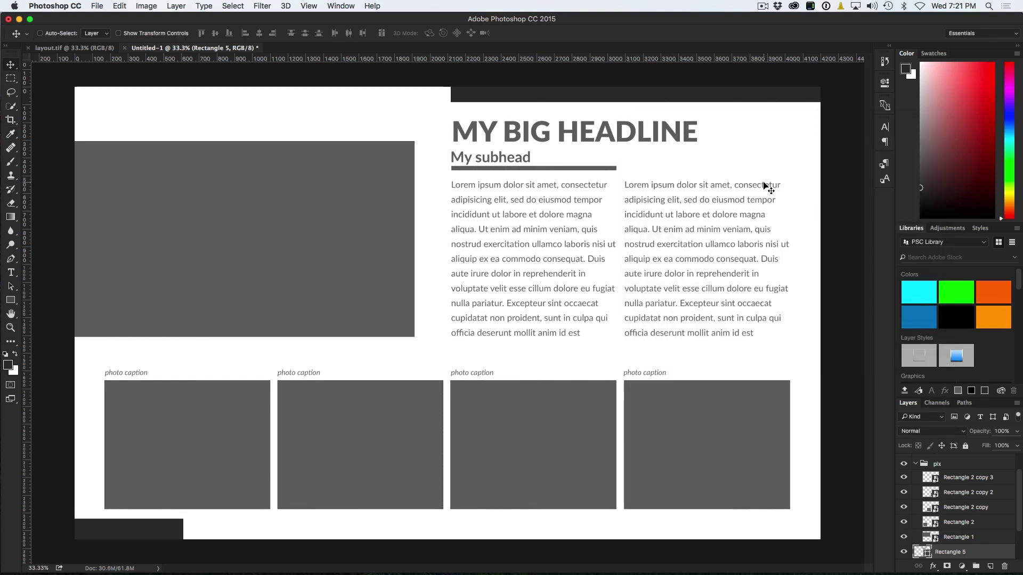
Step: Set the fill color of the bar below the subhead to cccccc and show the guides
double_click(921, 551)
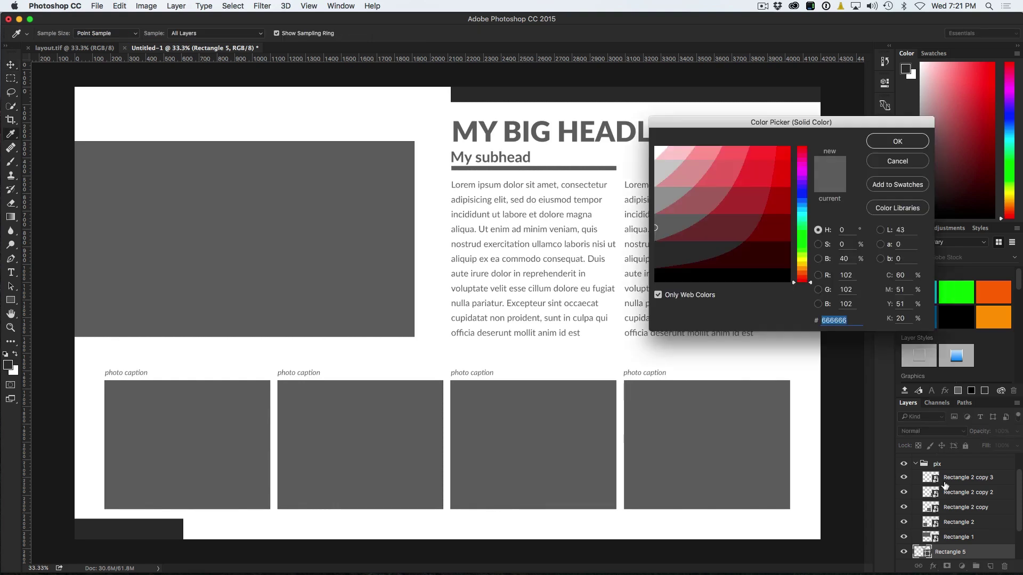
text(cccccc)
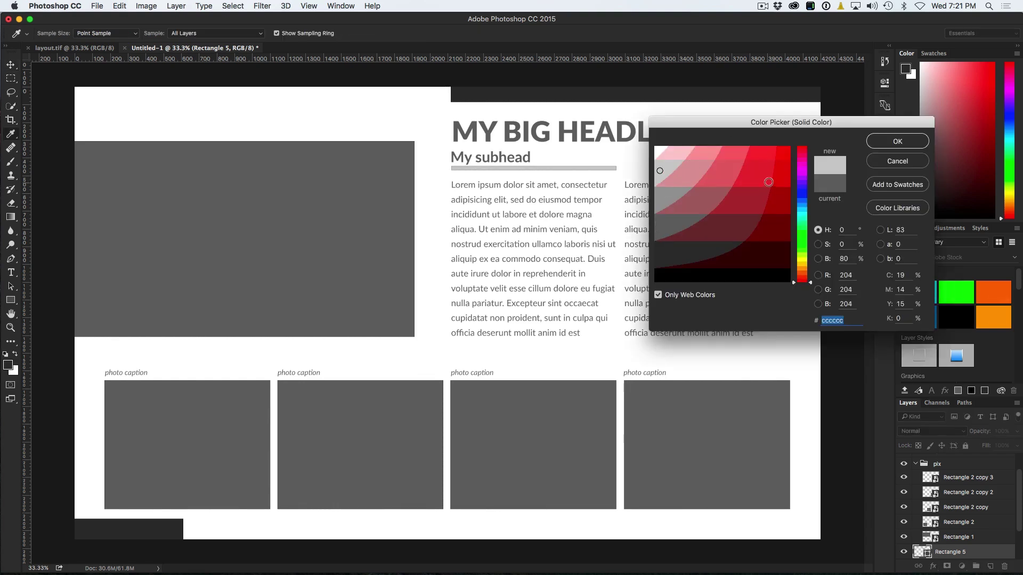
click(887, 143)
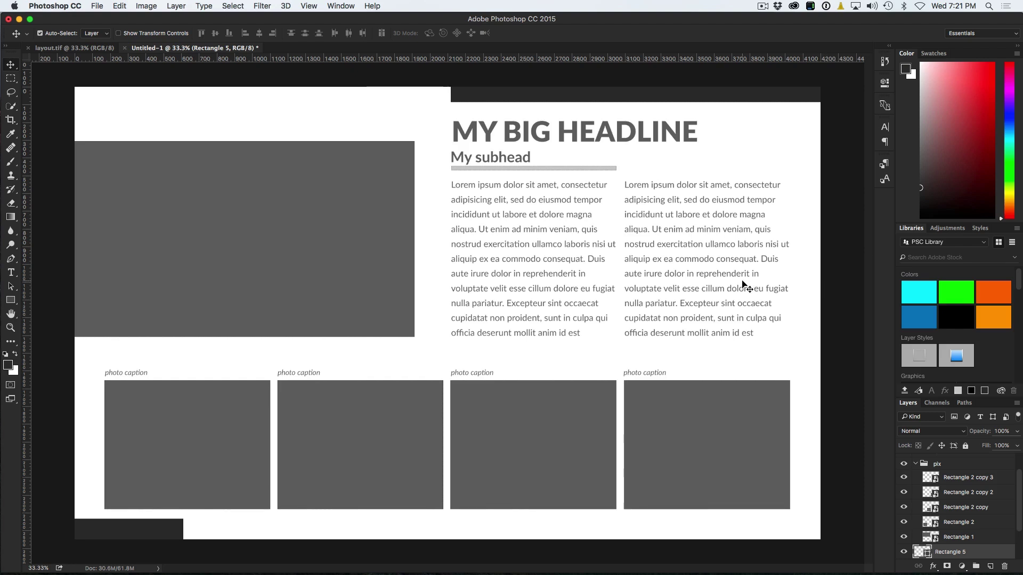
key(super+semicolon)
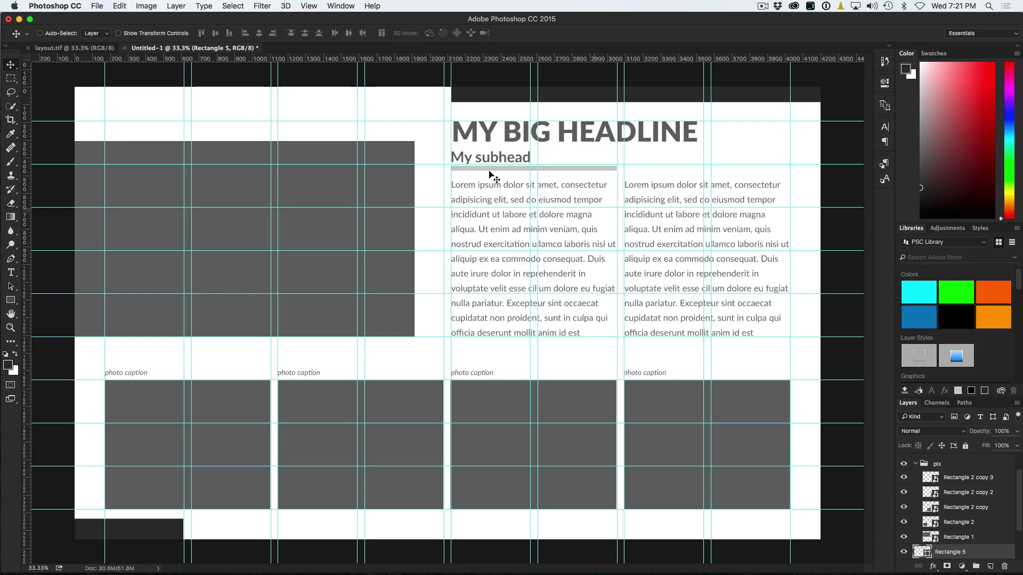
Step: Save the layout to the Desktop as PageTemplate in Photoshop format with Maximize Compatibility enabled
click(97, 6)
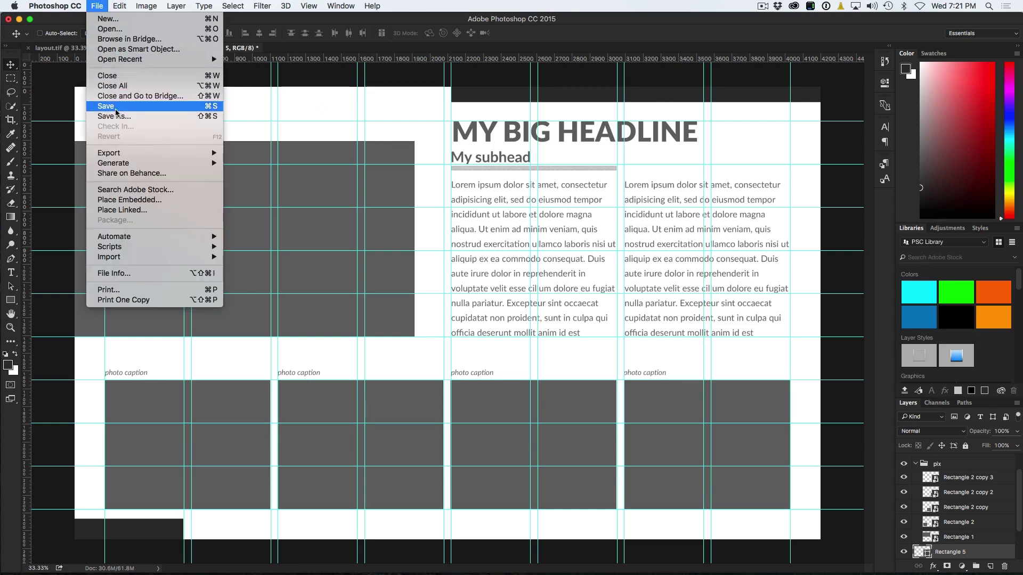
click(159, 116)
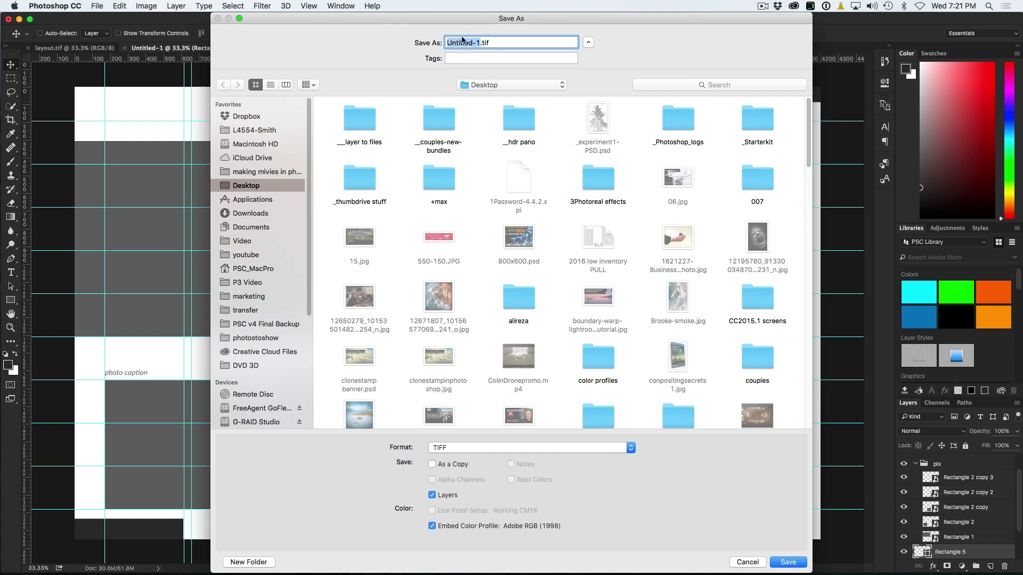
text(PageTemplate)
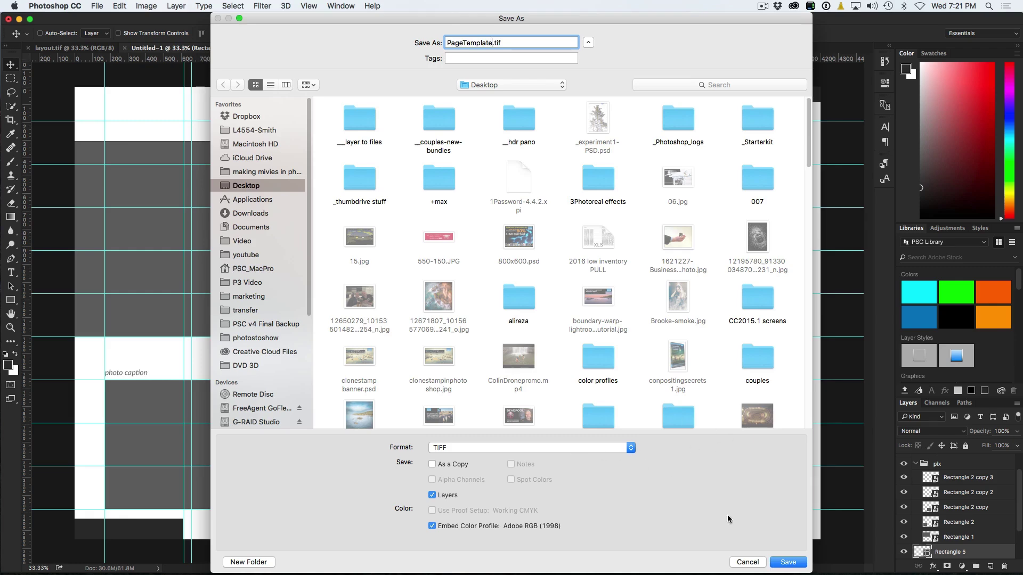
click(564, 447)
click(553, 276)
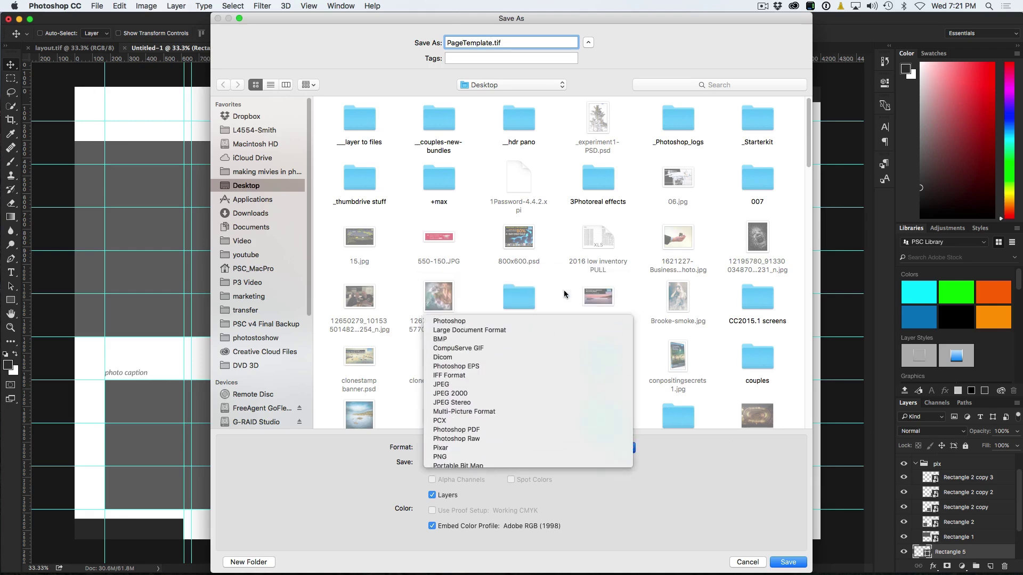
click(788, 563)
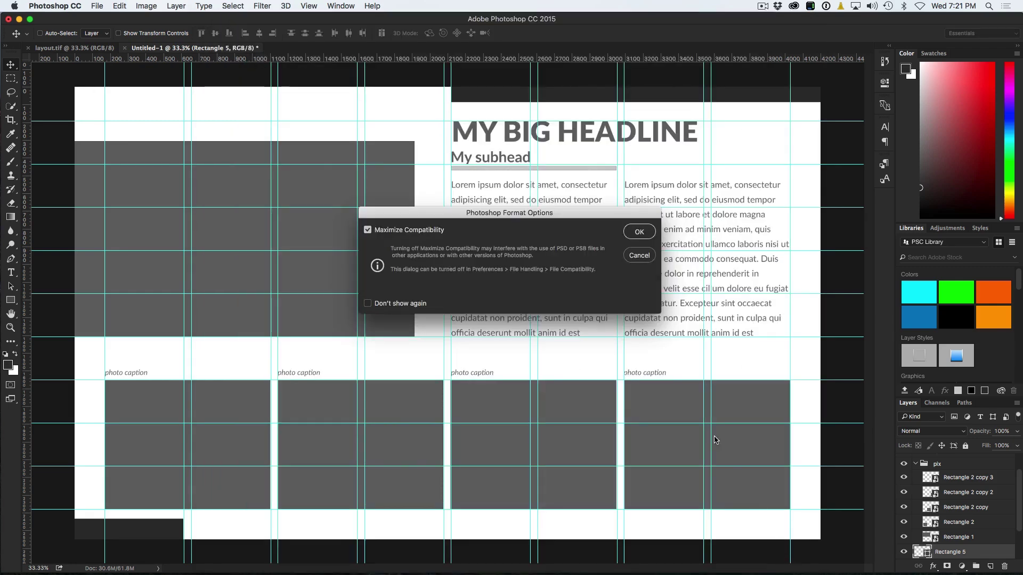
click(643, 230)
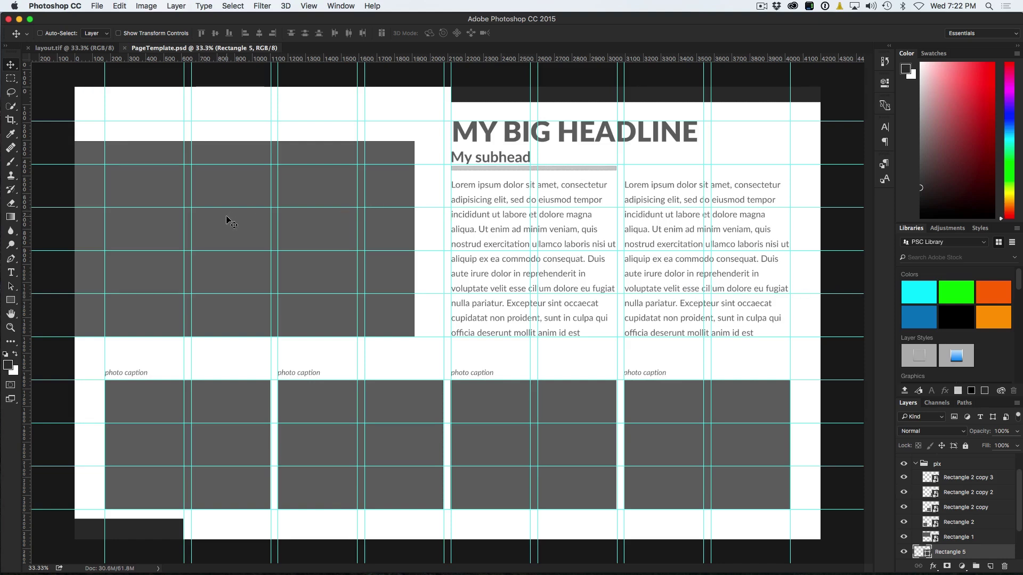
Step: Open the large photo placeholder's smart object contents and start placing an embedded image from the phantom folder
super+click(237, 230)
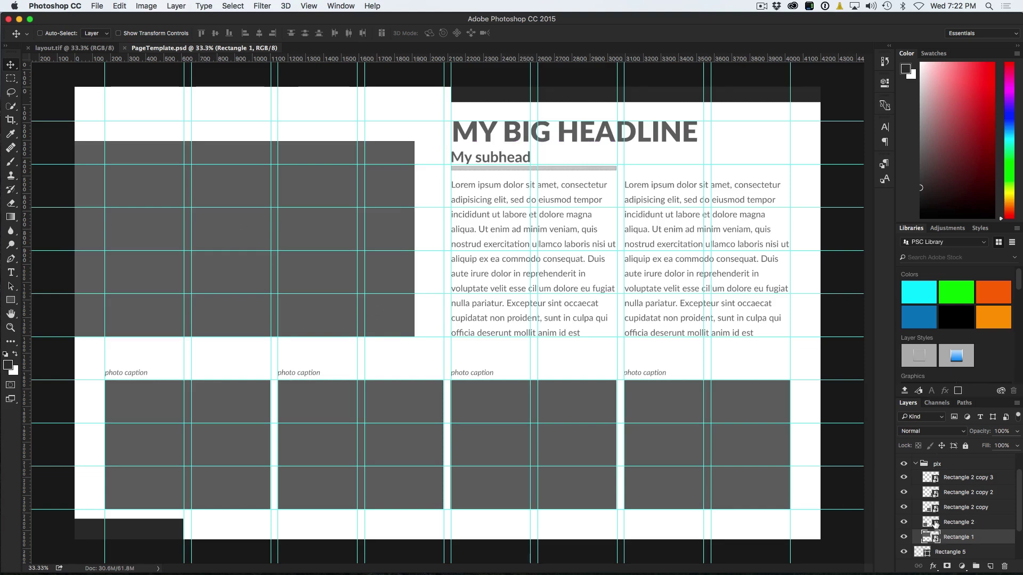
double_click(930, 536)
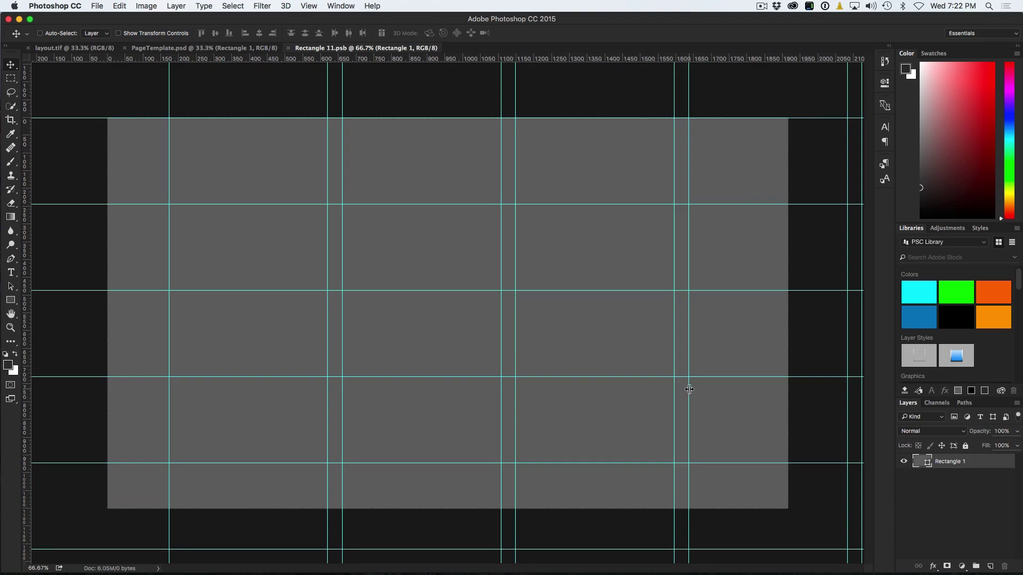
click(96, 6)
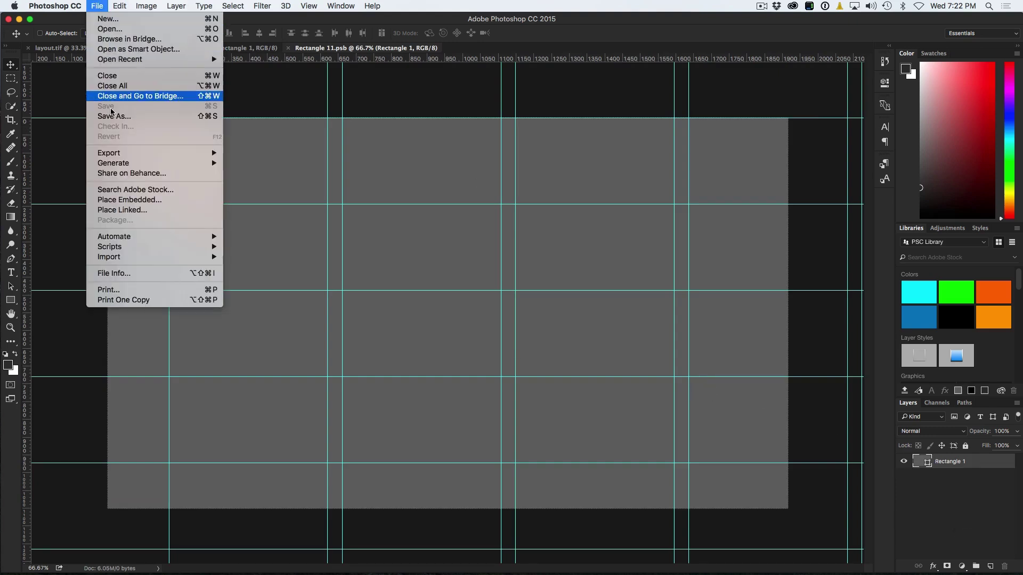
click(124, 200)
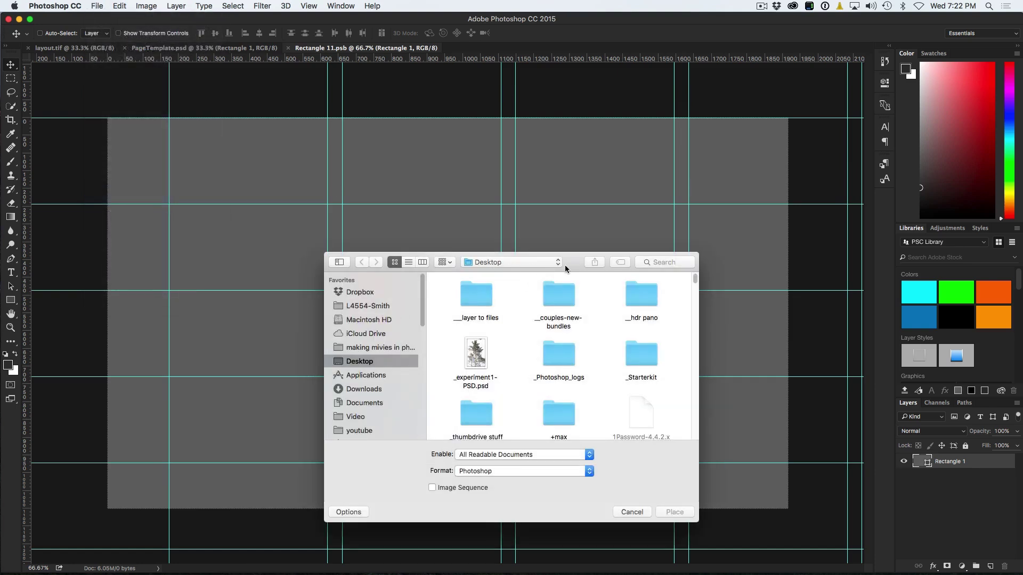
drag(564, 264, 534, 207)
click(459, 207)
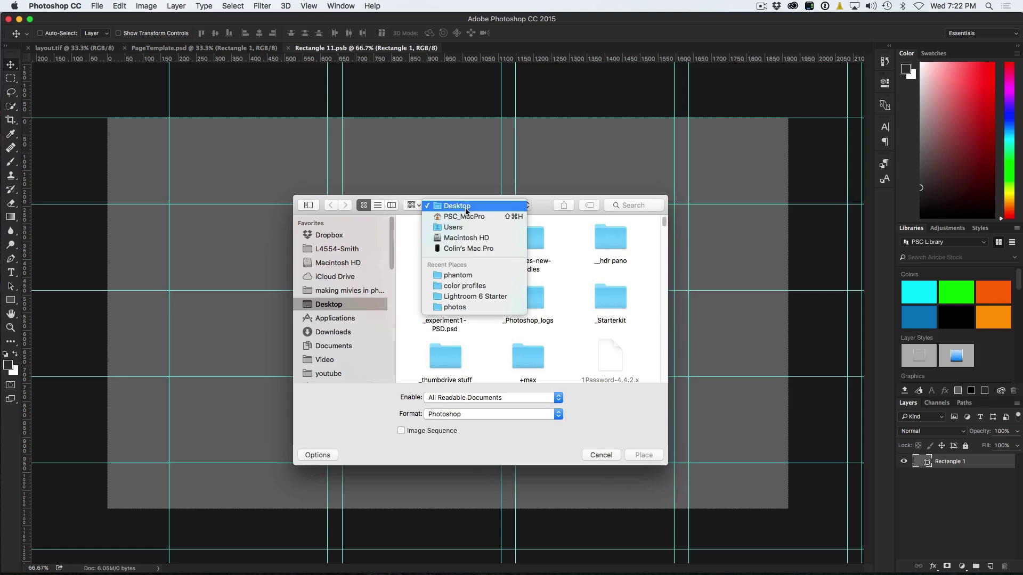
click(458, 275)
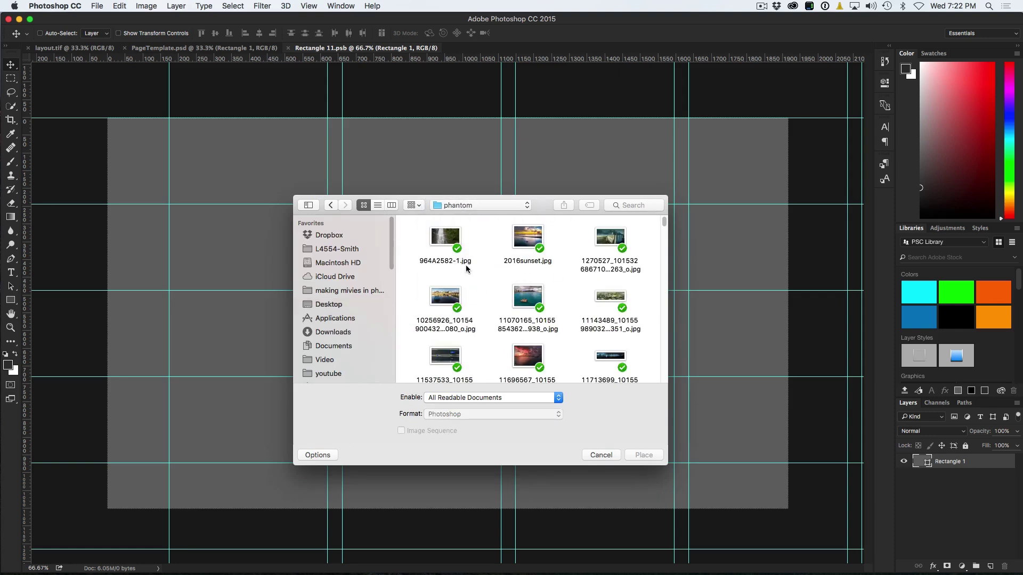
Step: Enlarge the file dialog, browse the phantom folder and place balboasunrise.jpg in the smart object
drag(542, 205, 520, 130)
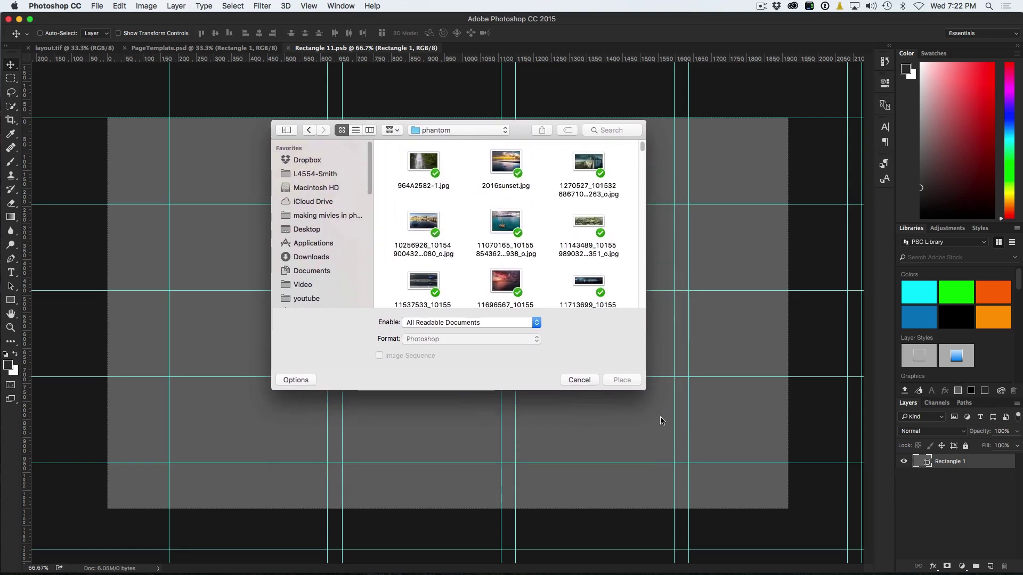
drag(648, 393, 863, 555)
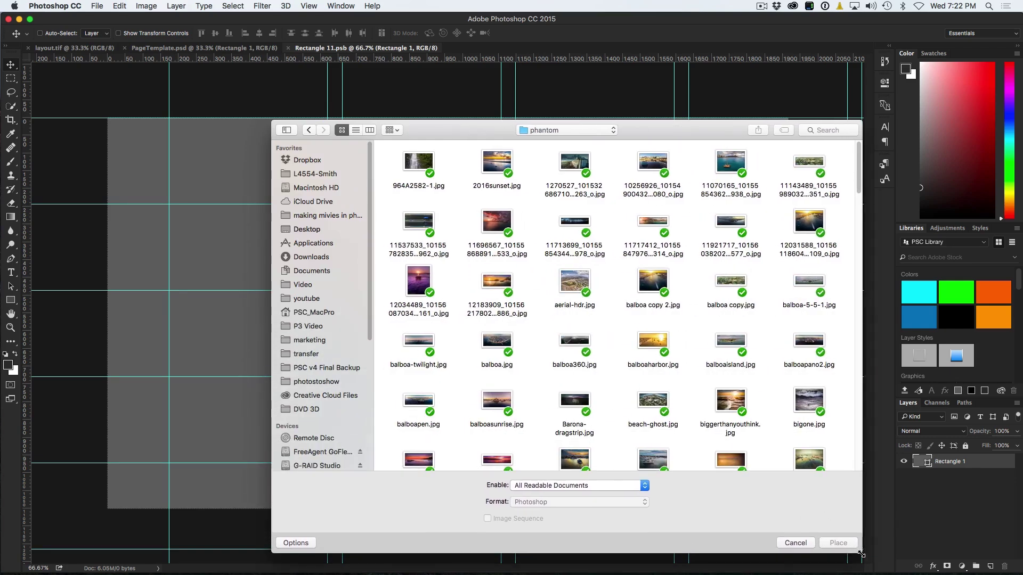
drag(641, 129, 729, 65)
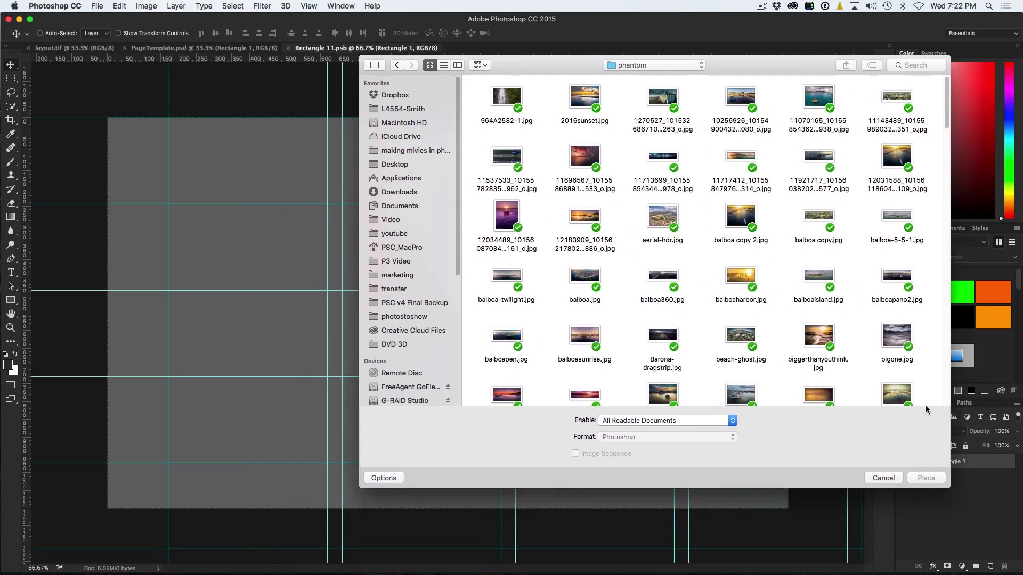
drag(949, 487, 997, 561)
scroll(769, 260, down, 15)
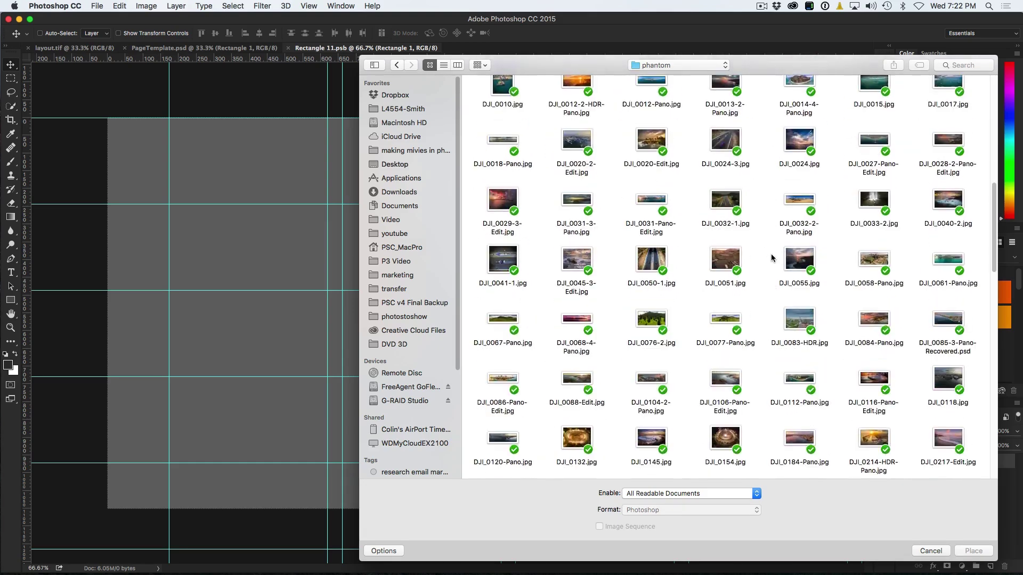
scroll(792, 269, up, 3)
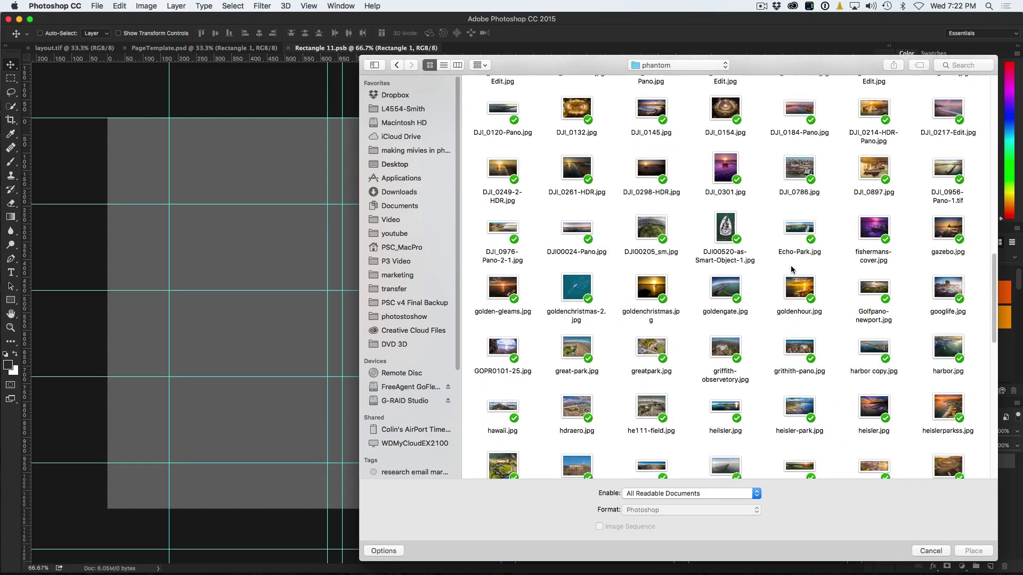
scroll(792, 269, up, 10)
scroll(792, 269, up, 1)
scroll(802, 248, up, 3)
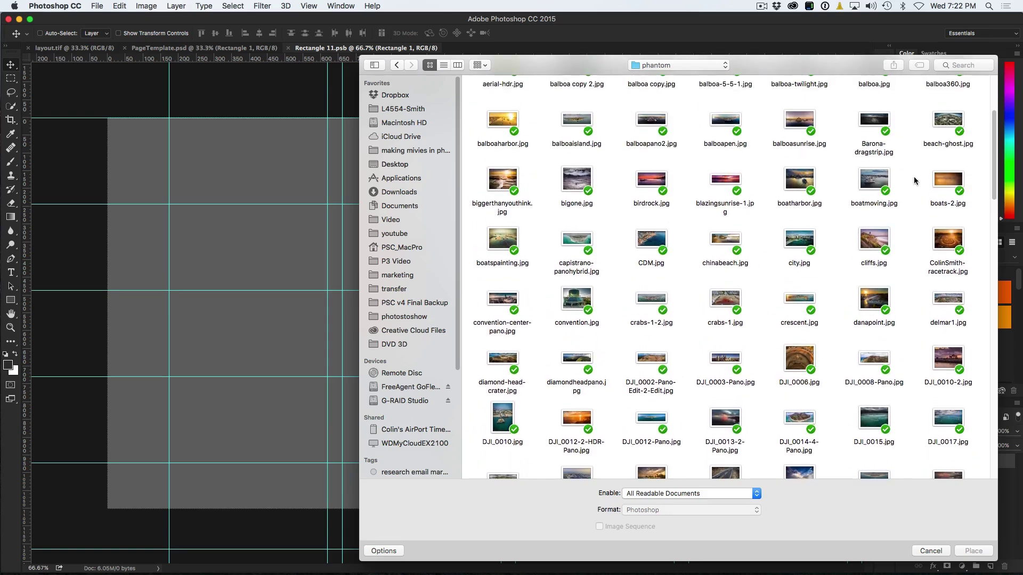
double_click(799, 122)
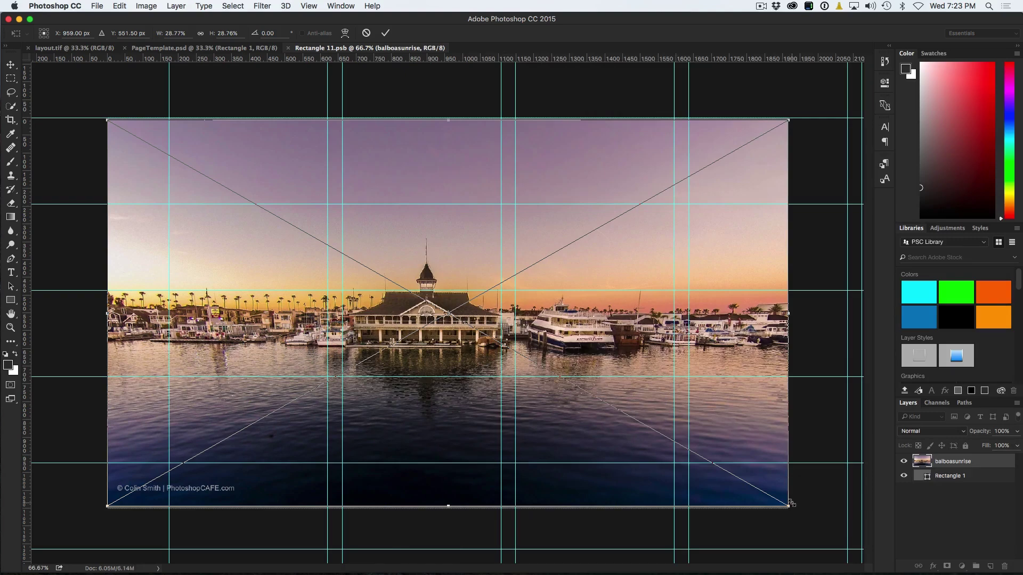
Step: Scale the placed photo to about 29.2% to cover the whole placeholder, and close the smart object with its changes saved
drag(789, 507, 791, 513)
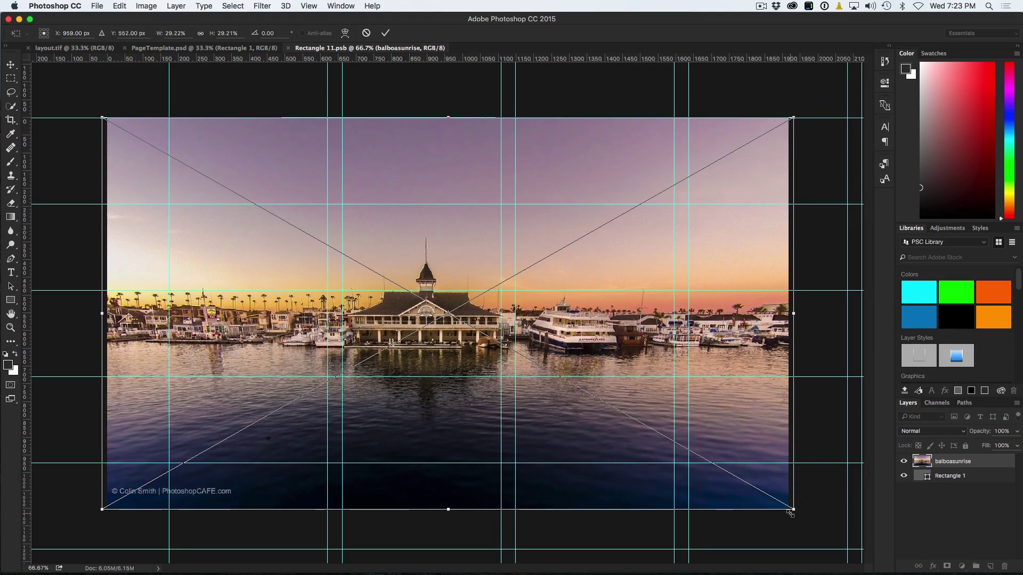
key(Return)
click(288, 49)
click(595, 198)
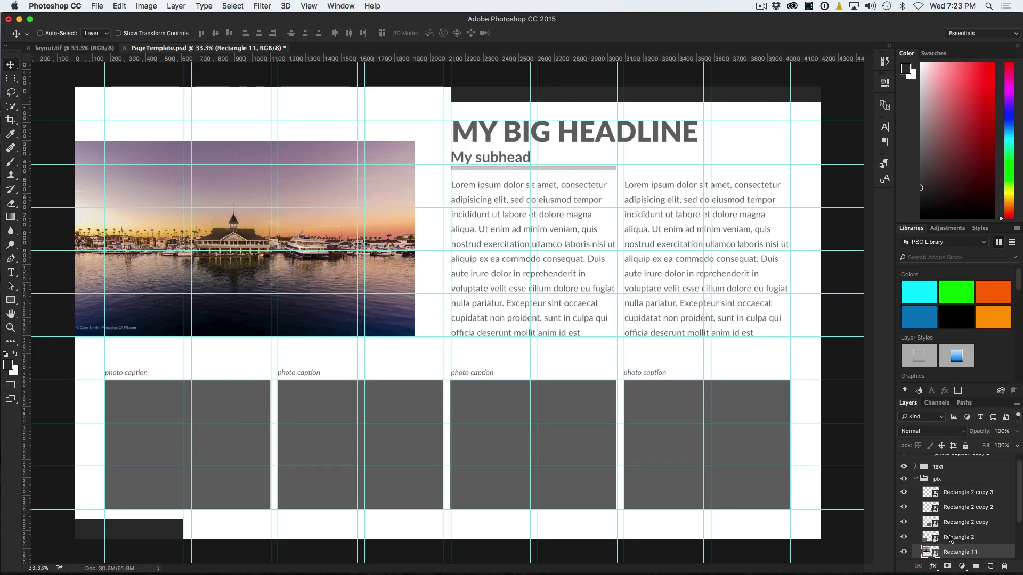
Step: Open the first small photo placeholder's smart object contents and place 2016sunset.jpg from the phantom folder as an embedded image
right_click(926, 539)
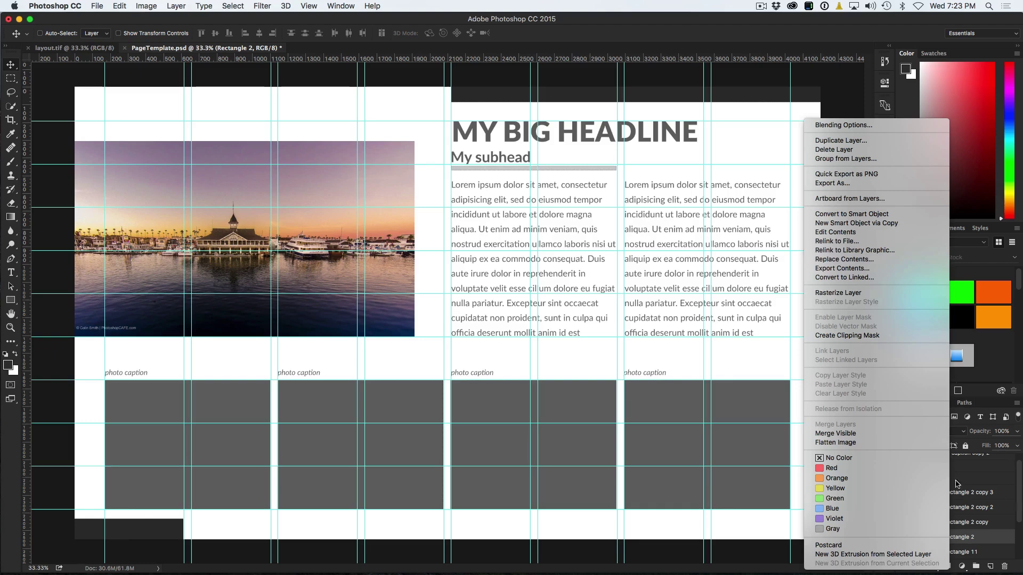
click(250, 410)
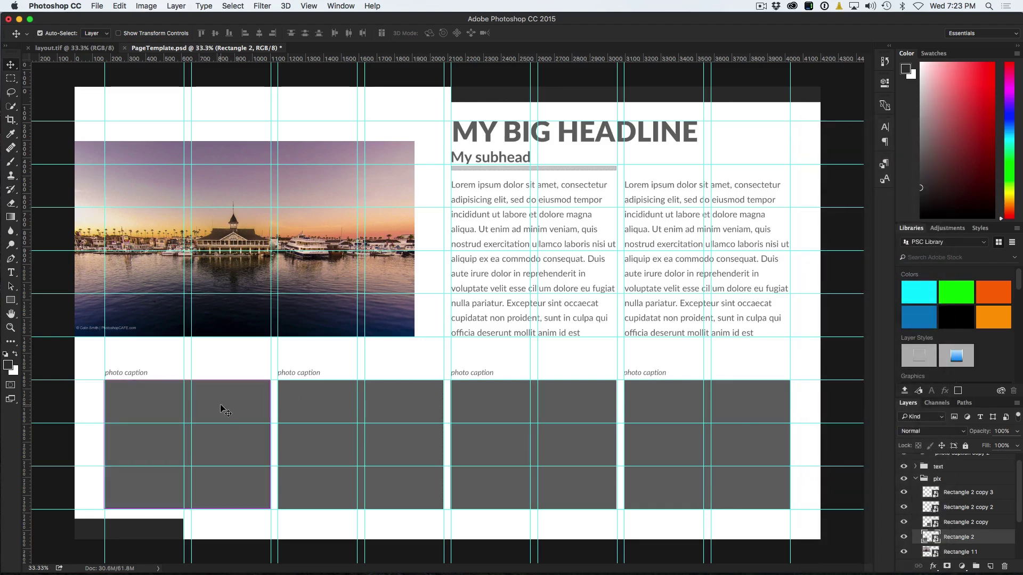
double_click(928, 537)
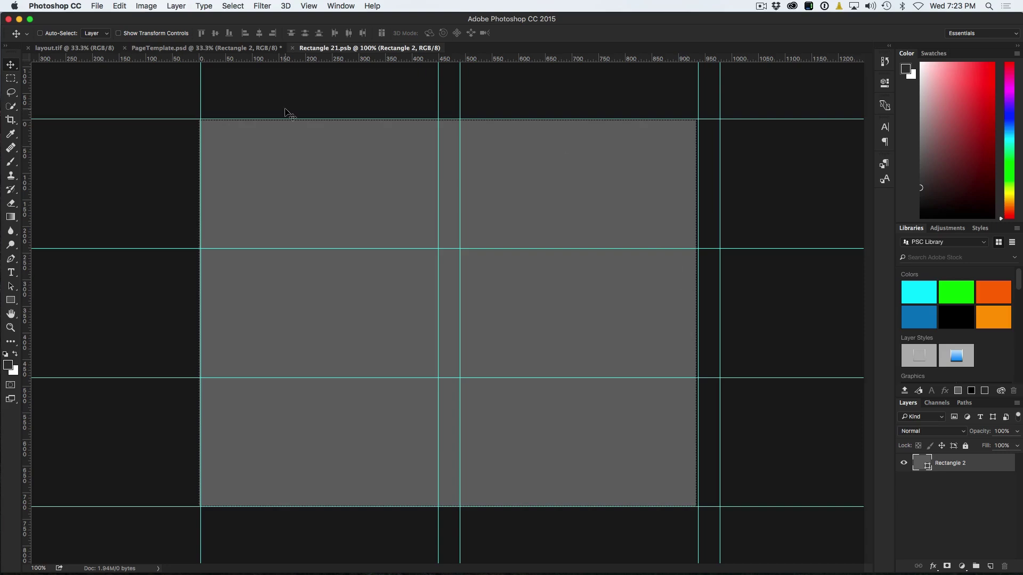
click(97, 6)
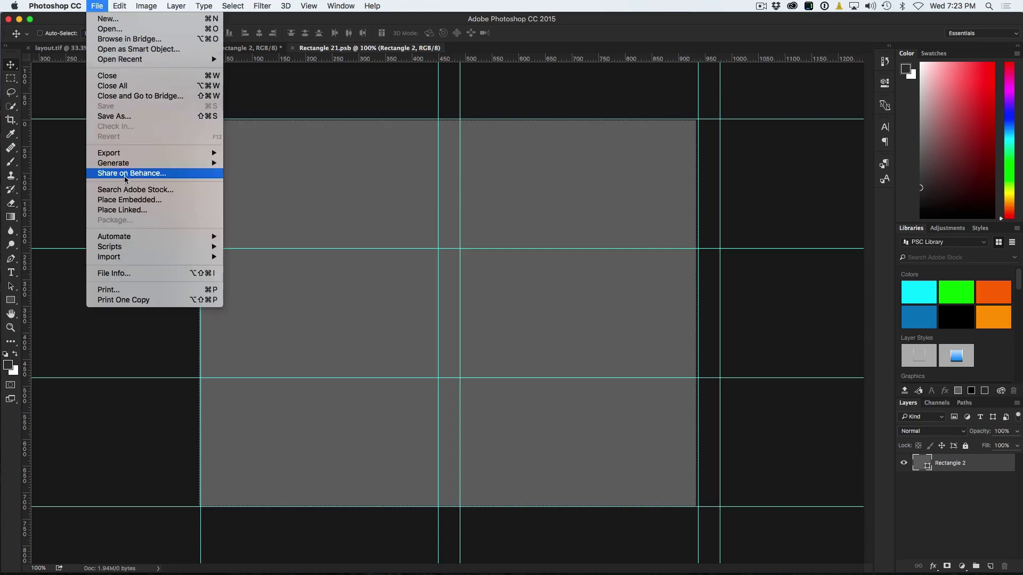
click(127, 200)
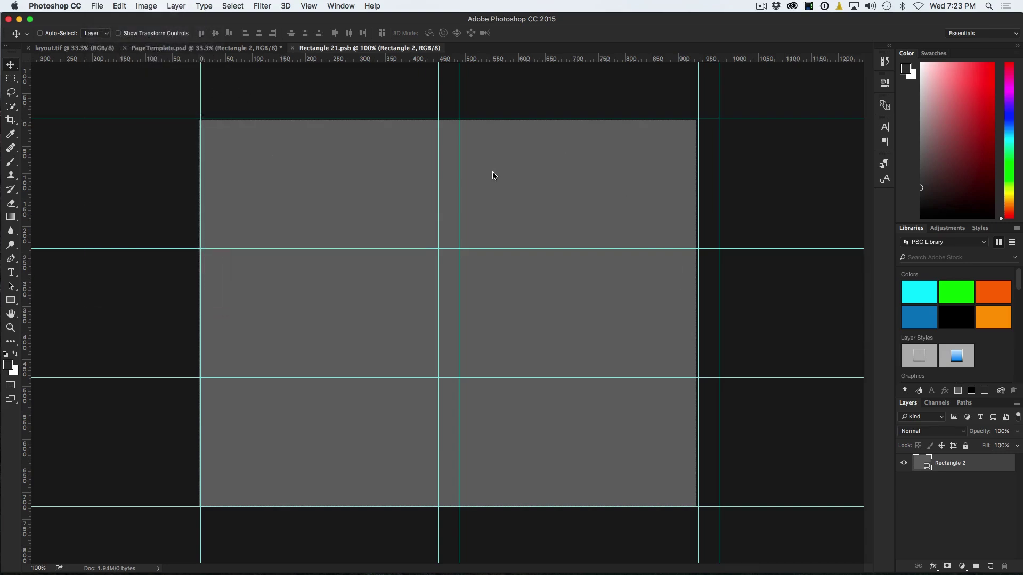
double_click(600, 331)
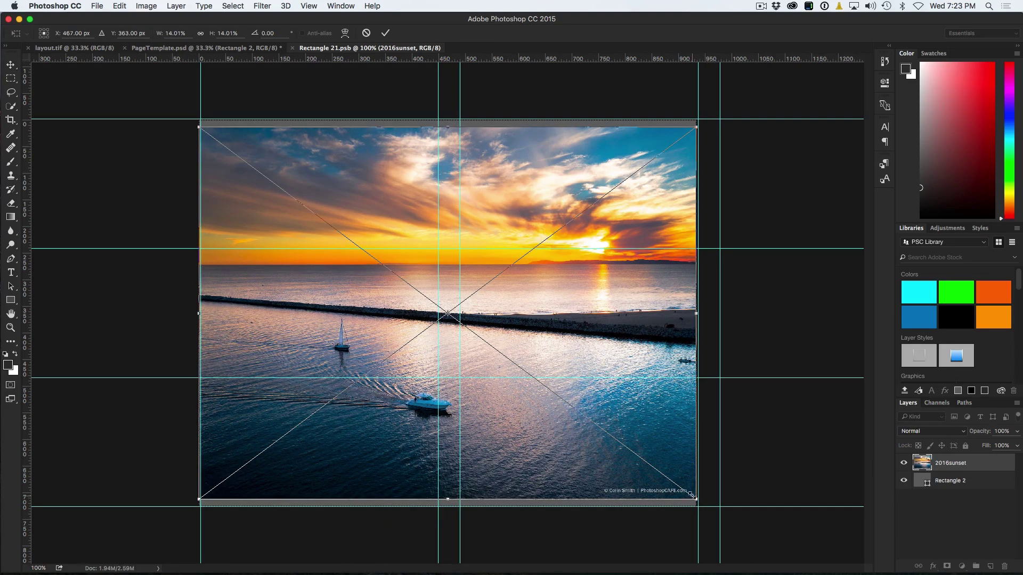
Step: Enlarge the placed 2016sunset photo to cover the whole placeholder, and close the smart object with its changes saved
drag(695, 497, 701, 510)
key(Return)
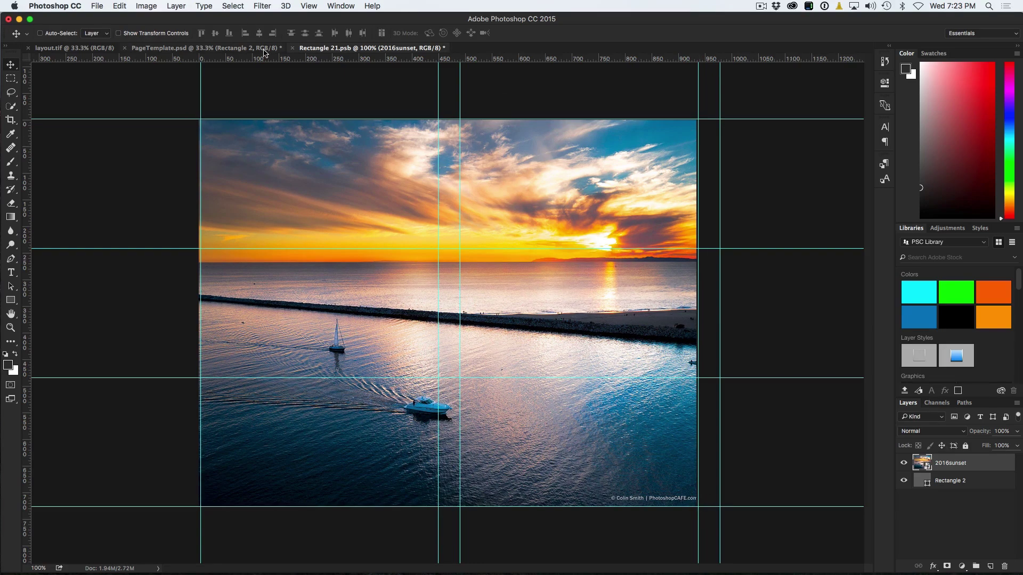
click(292, 48)
click(610, 198)
Step: Open the second small photo placeholder's smart object contents
ctrl+click(340, 405)
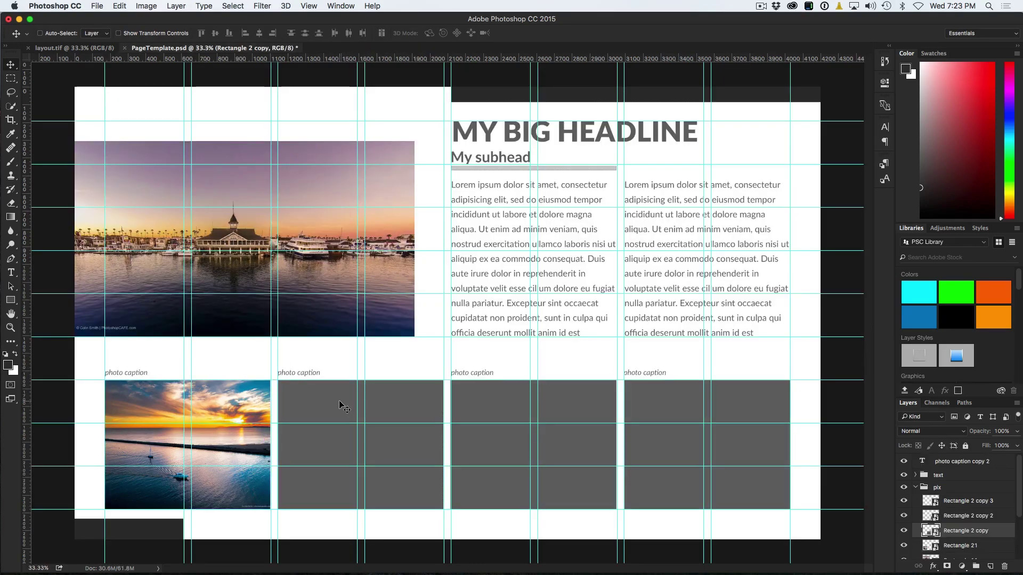
double_click(931, 531)
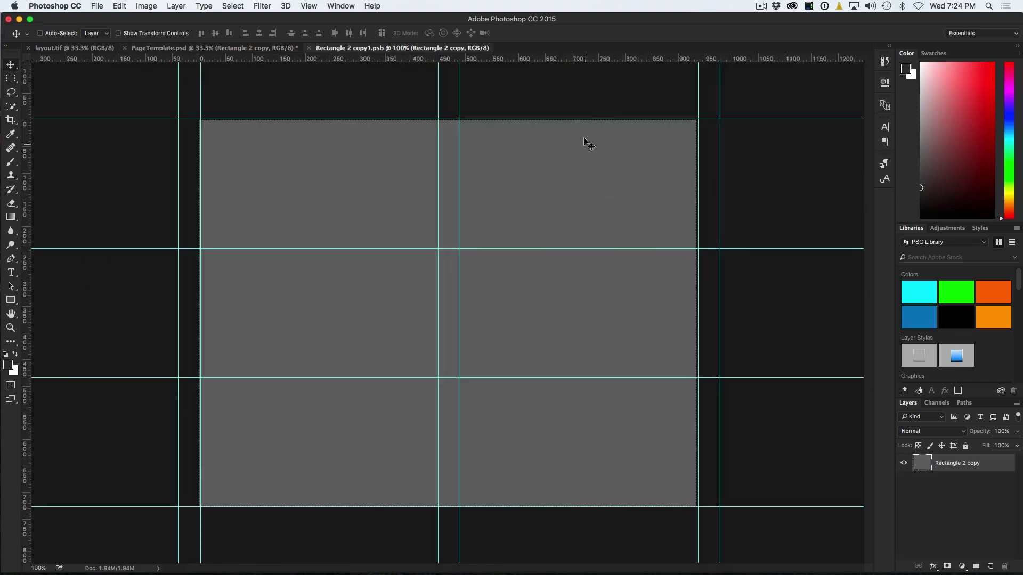
Step: Quit the background application that is still running in the Dock
mouse_move(735, 568)
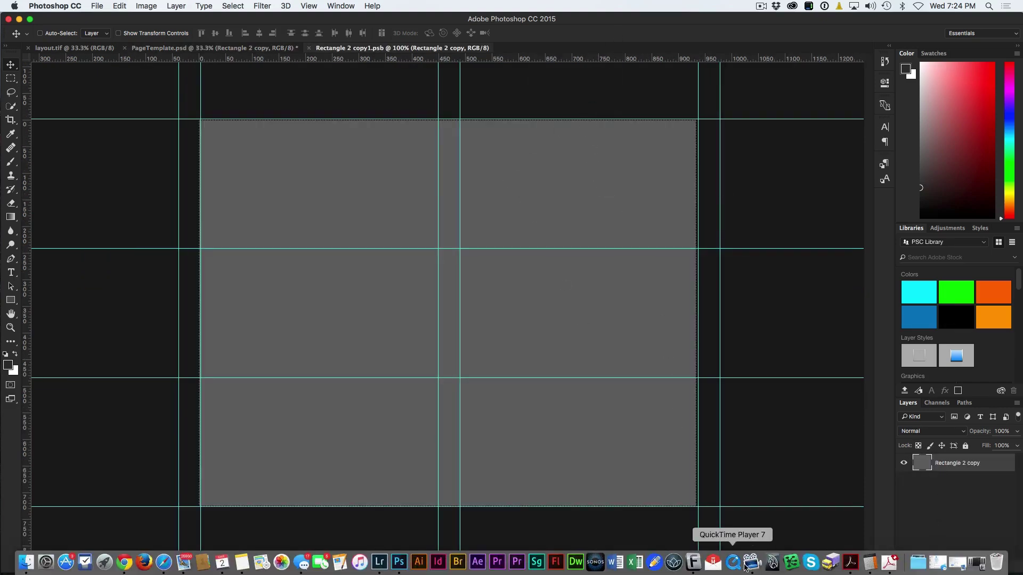
right_click(891, 561)
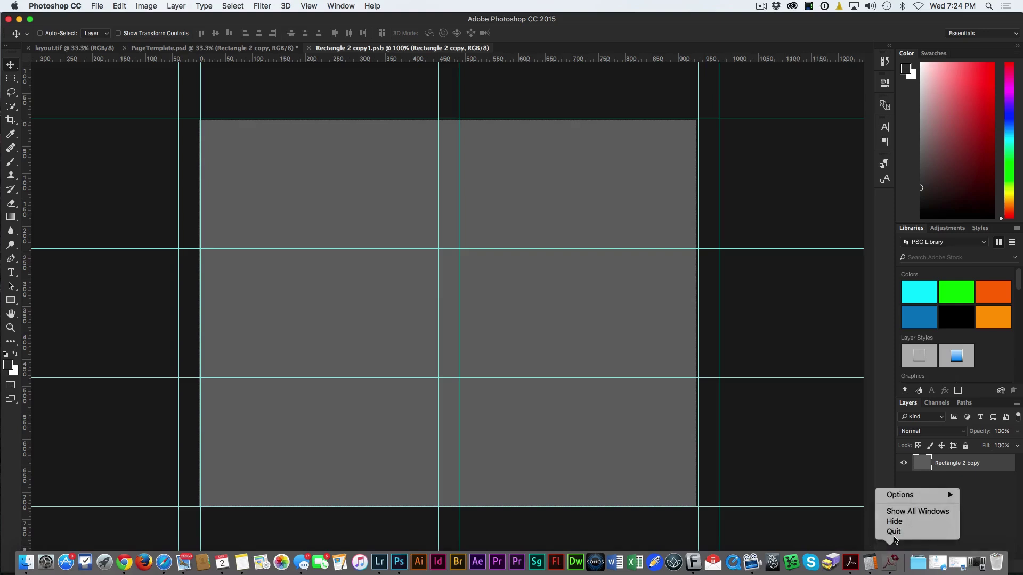
click(894, 533)
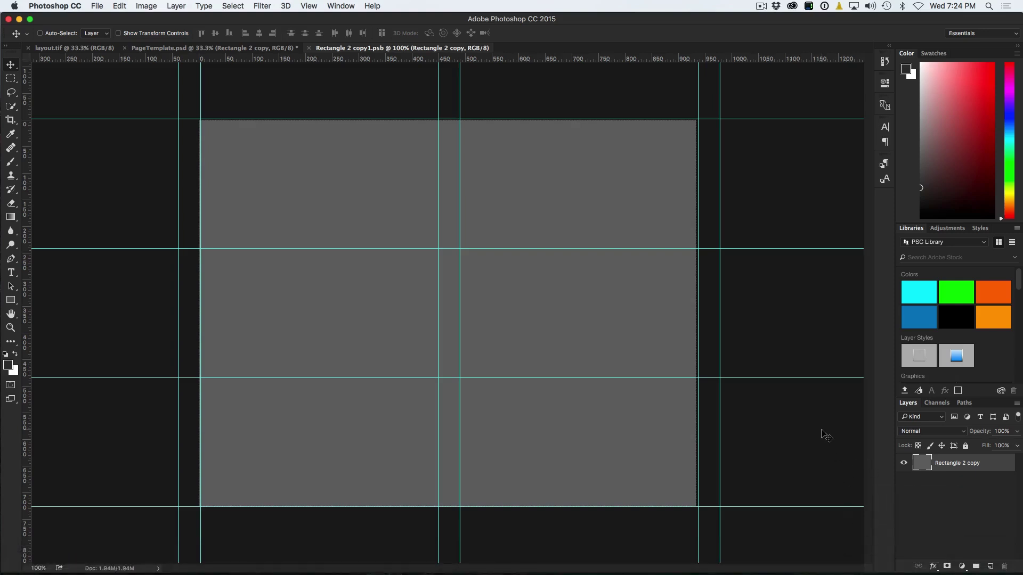
Step: Place the red sunset photo whose file name starts with 11696567_10155 from the phantom folder as an embedded image
click(97, 6)
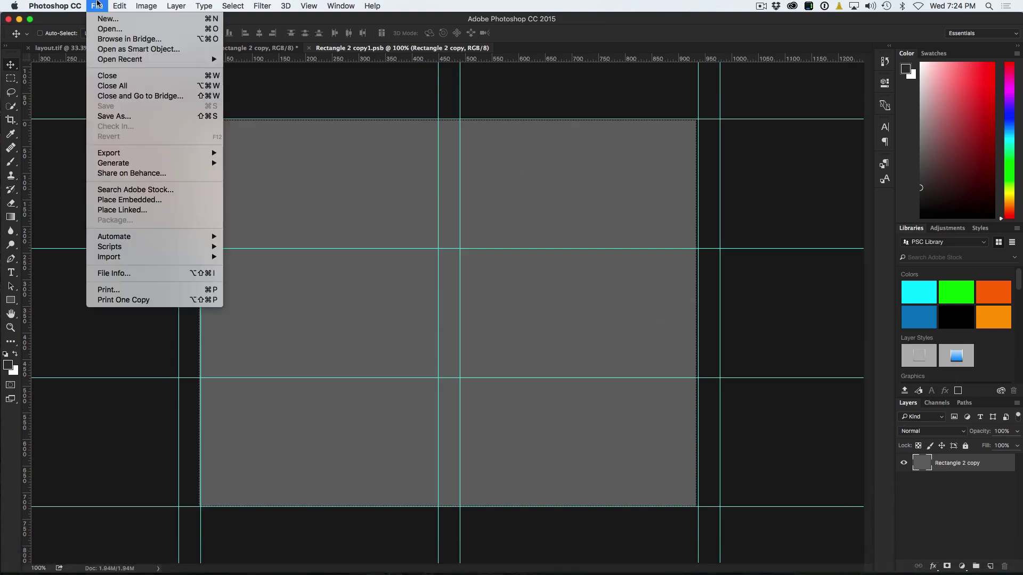
click(123, 200)
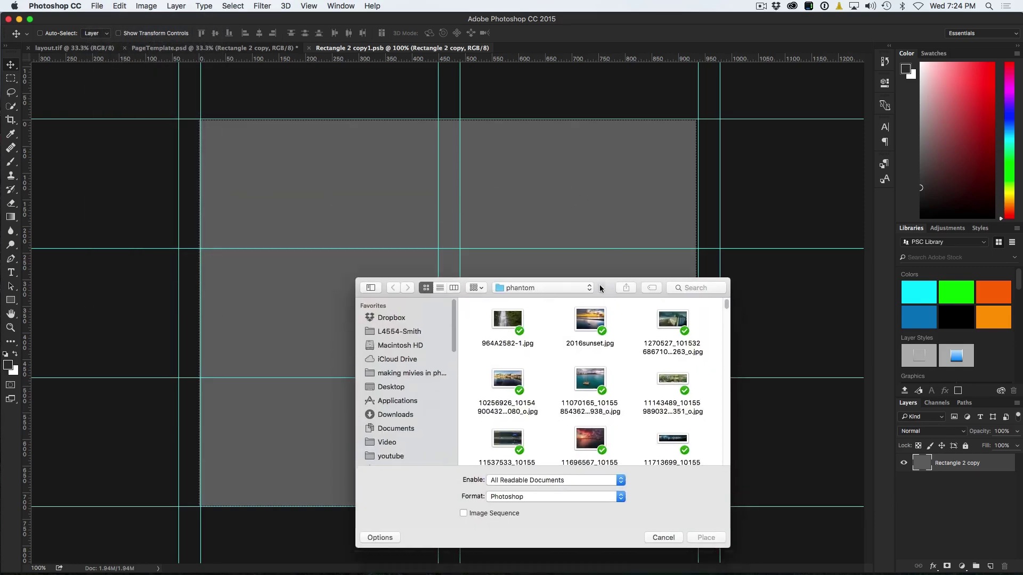
double_click(528, 289)
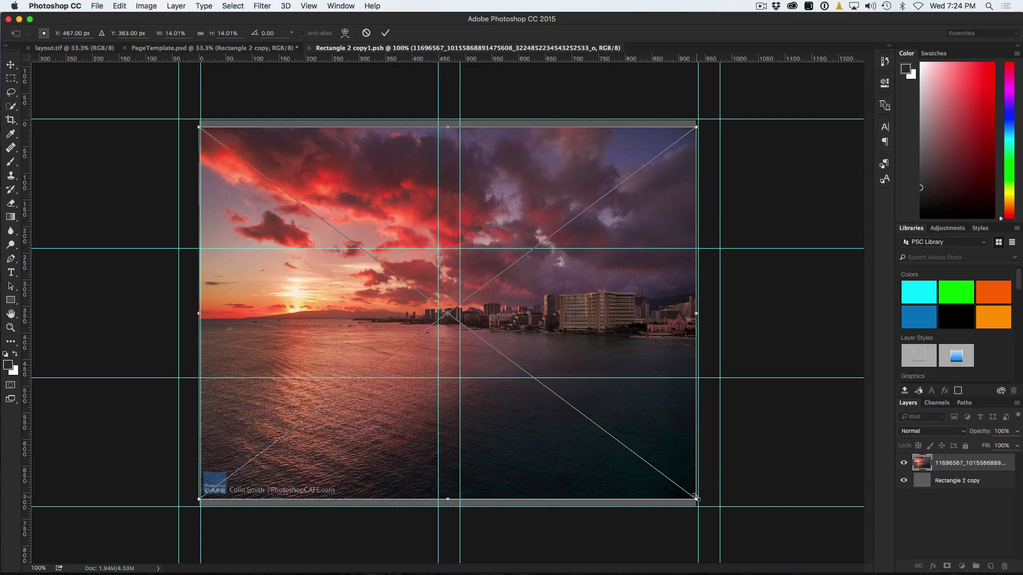
Step: Scale the red sunset photo to about 14.66%, shift it to fill the placeholder, and close the smart object with its changes saved
mouse_move(695, 500)
mouse_down()
mouse_move(712, 508)
mouse_move(636, 436)
mouse_move(721, 518)
mouse_move(711, 502)
mouse_up()
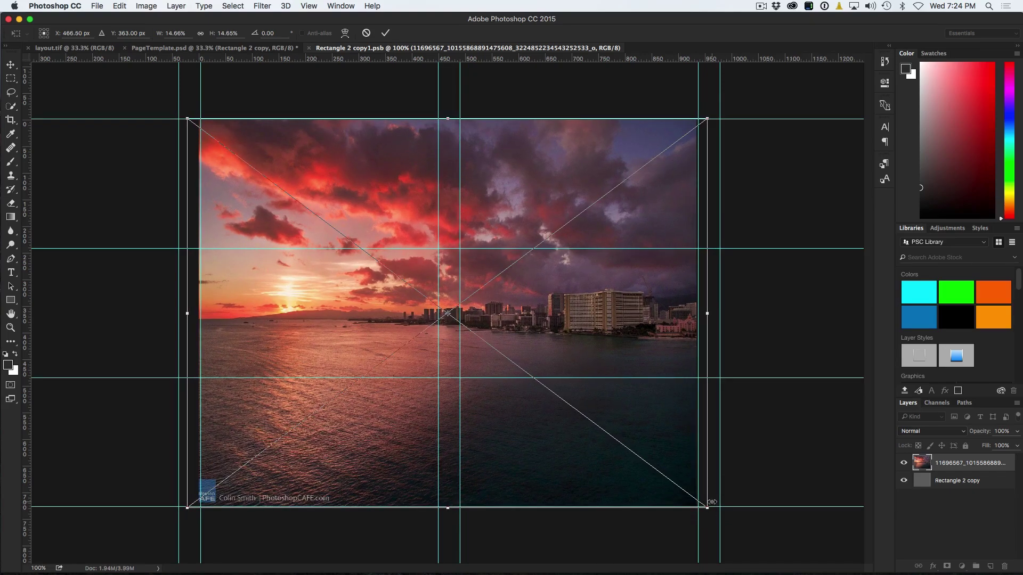
key(Return)
drag(599, 424, 611, 425)
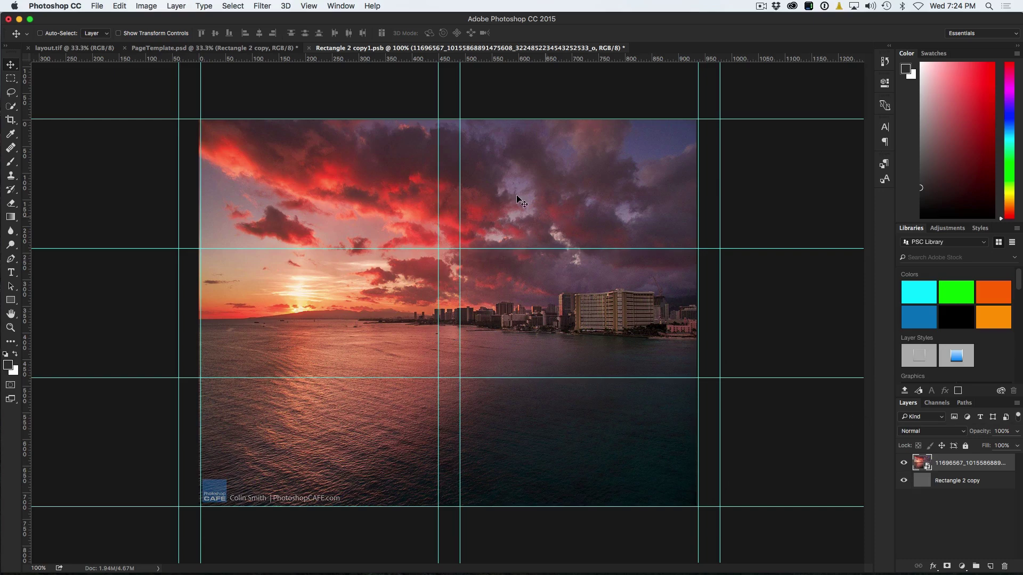
click(309, 48)
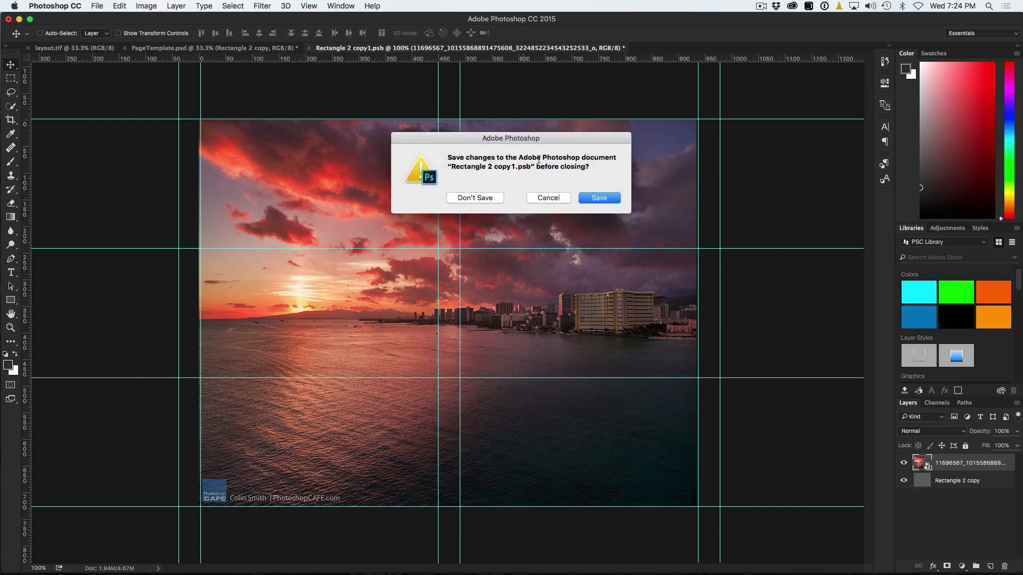
click(583, 197)
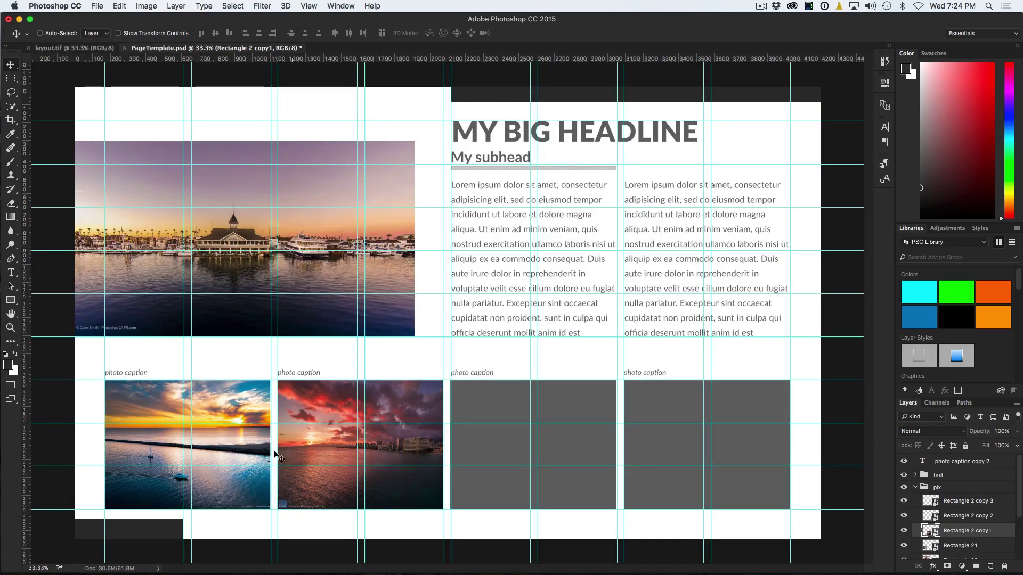
Step: Open the third small photo placeholder's smart object contents and place cliffs.jpg from the phantom folder as an embedded image
super+click(498, 397)
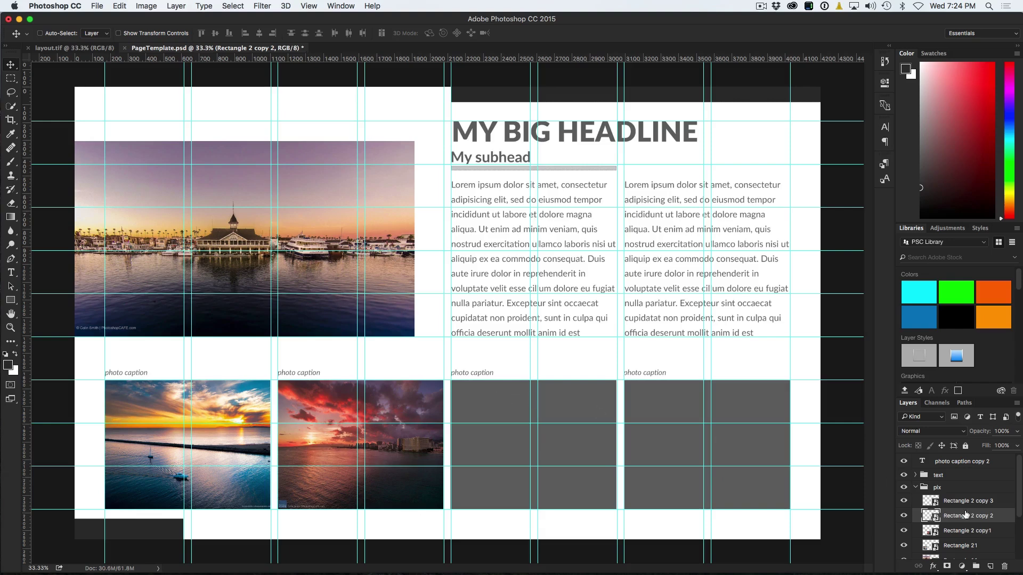
double_click(929, 516)
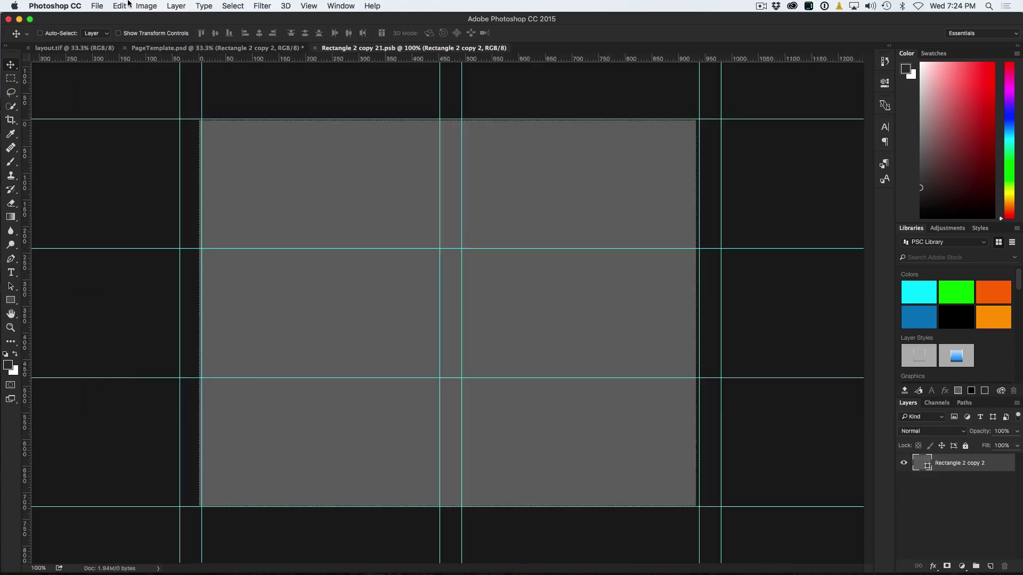
click(122, 5)
mouse_move(97, 6)
click(113, 201)
scroll(588, 203, down, 1)
scroll(587, 201, down, 5)
click(531, 179)
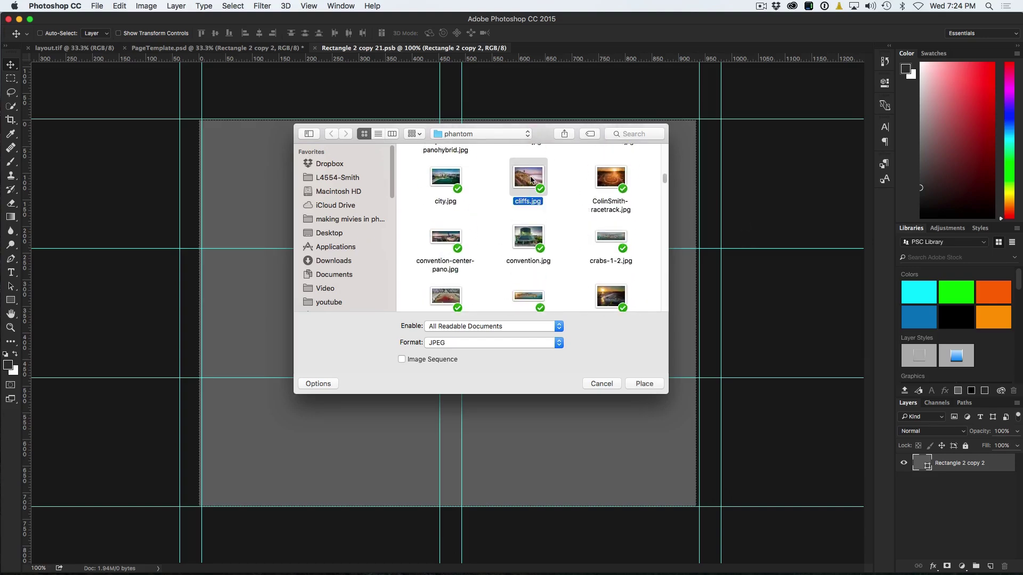
click(645, 384)
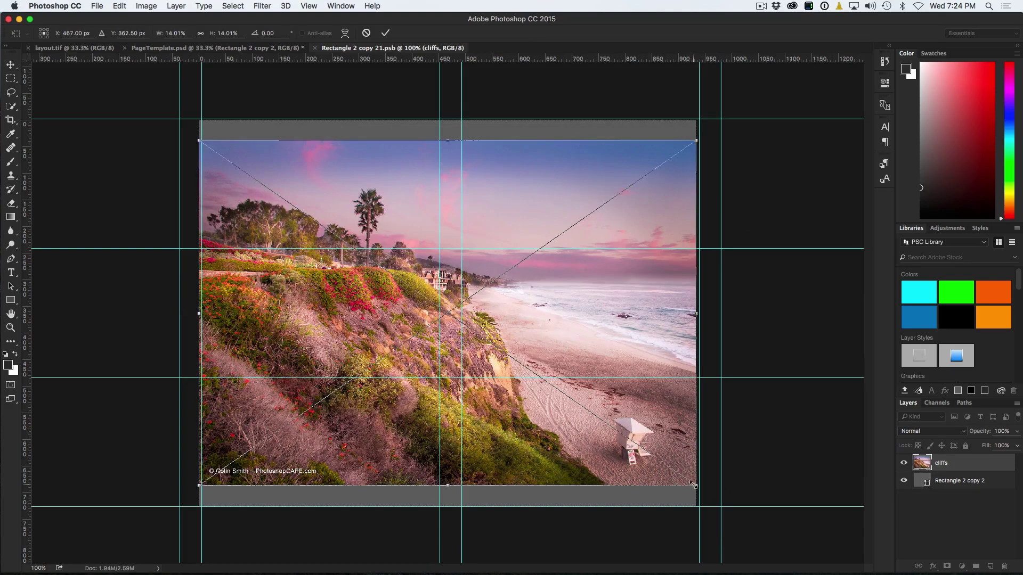
Step: Scale the cliffs photo to about 15.97%, reposition it to include the lifeguard hut, and close the smart object with its changes saved
drag(694, 485, 730, 510)
drag(644, 452, 666, 439)
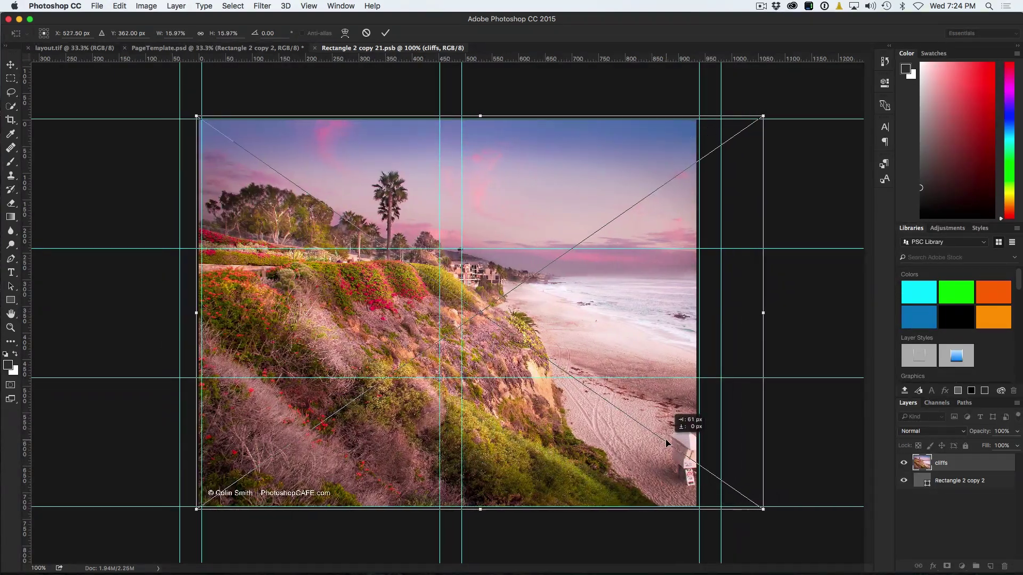
key(Return)
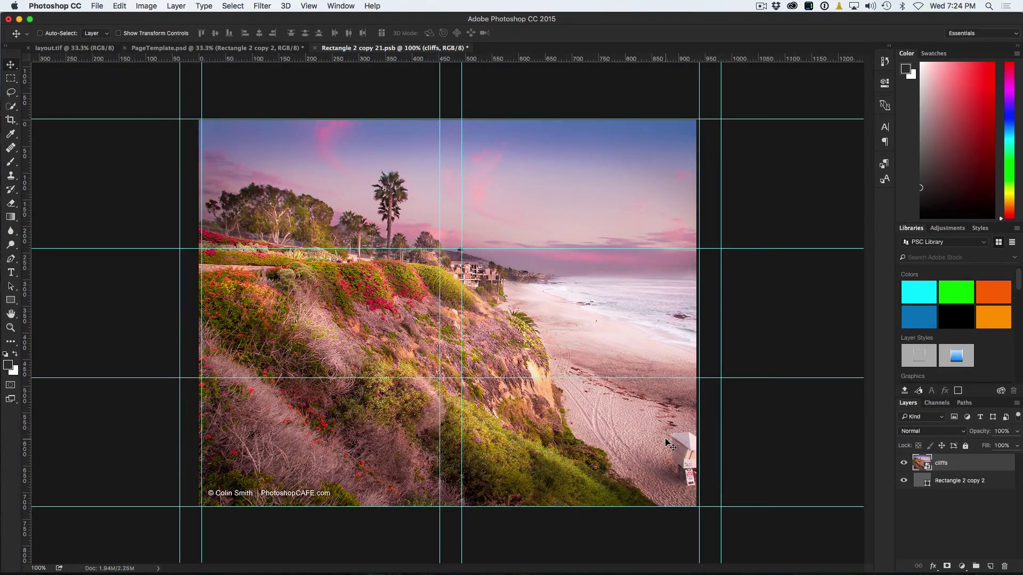
drag(668, 444, 654, 443)
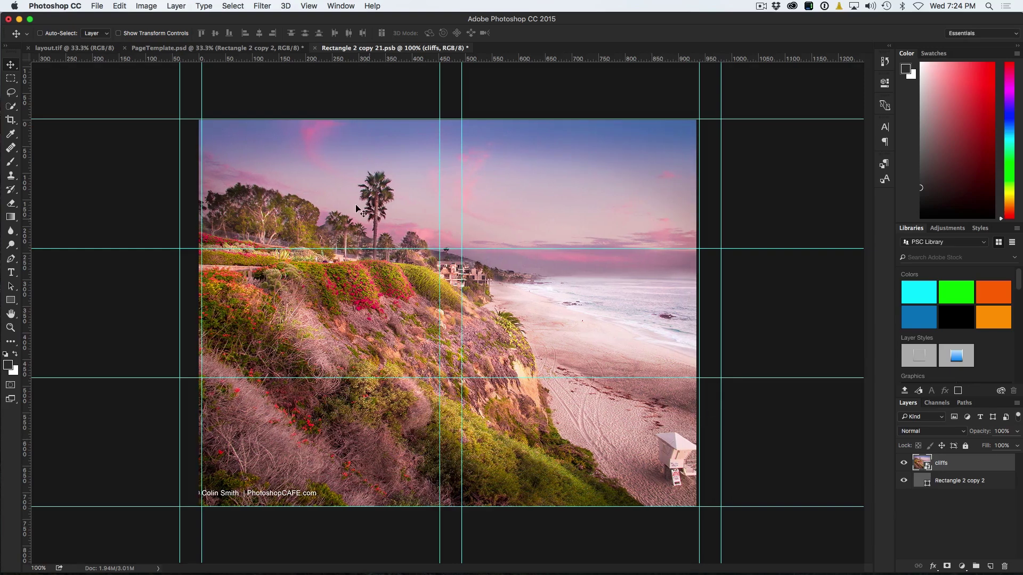
click(316, 48)
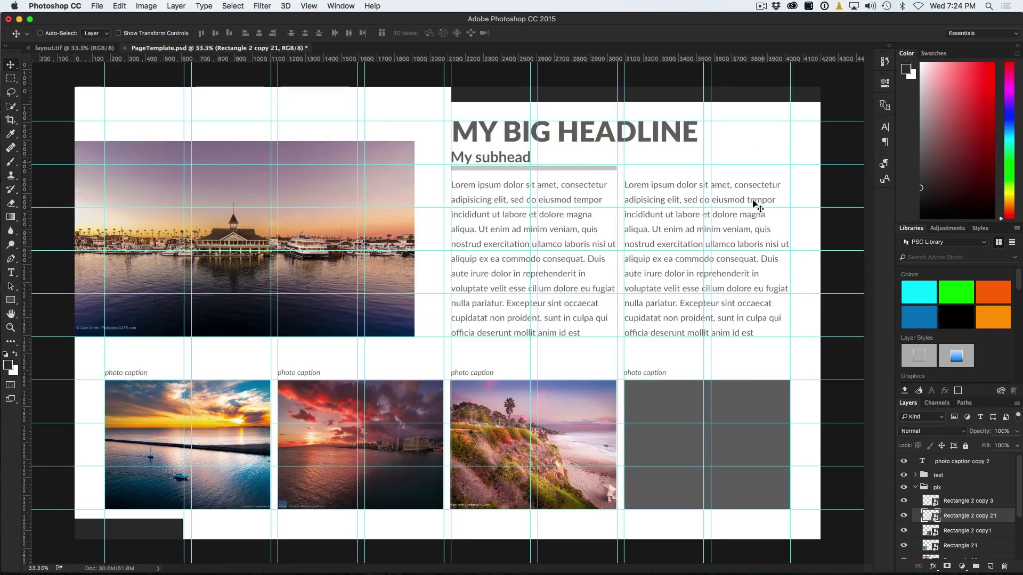
Step: Open the fourth small photo placeholder's smart object contents and place DJI_0045-3-Edit.jpg from the phantom folder, enlarging the file dialog to browse
click(656, 405)
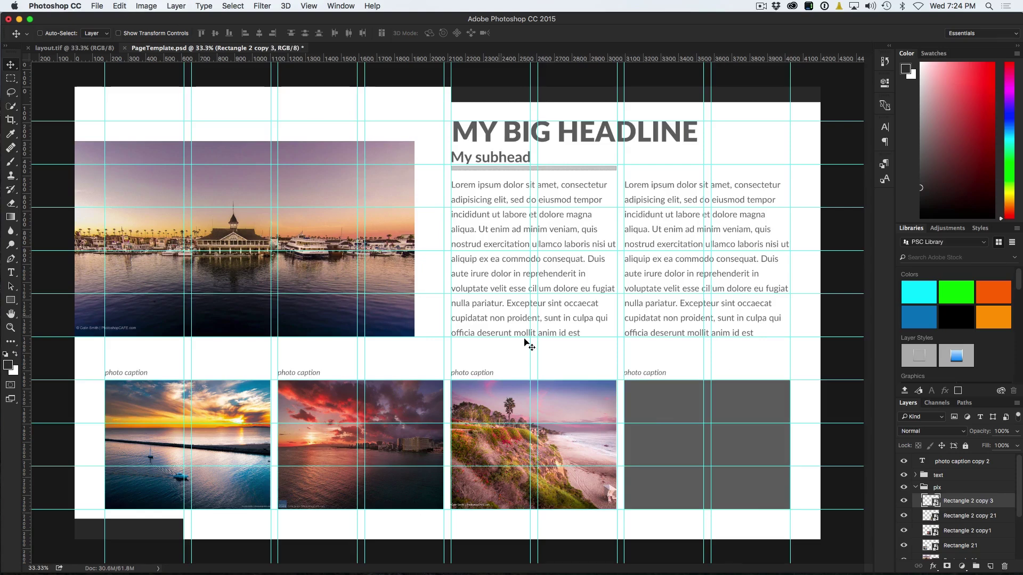
double_click(933, 502)
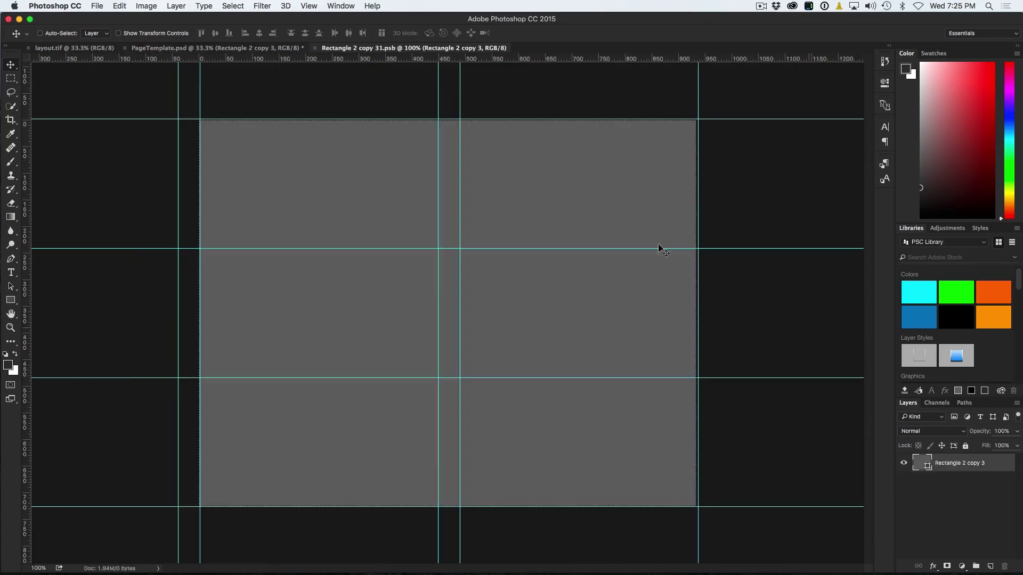
click(104, 6)
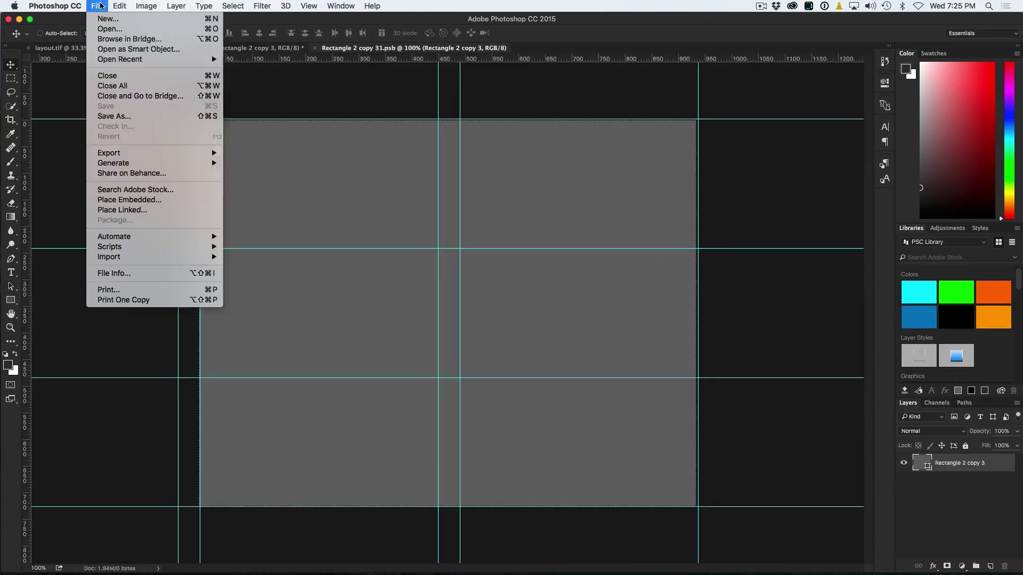
click(125, 200)
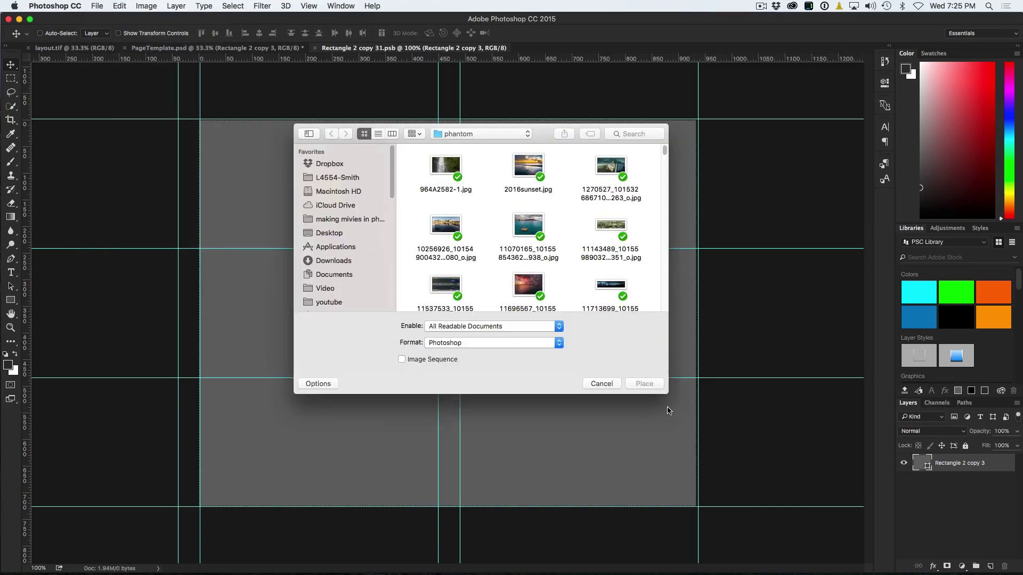
drag(668, 395, 846, 547)
scroll(631, 283, down, 5)
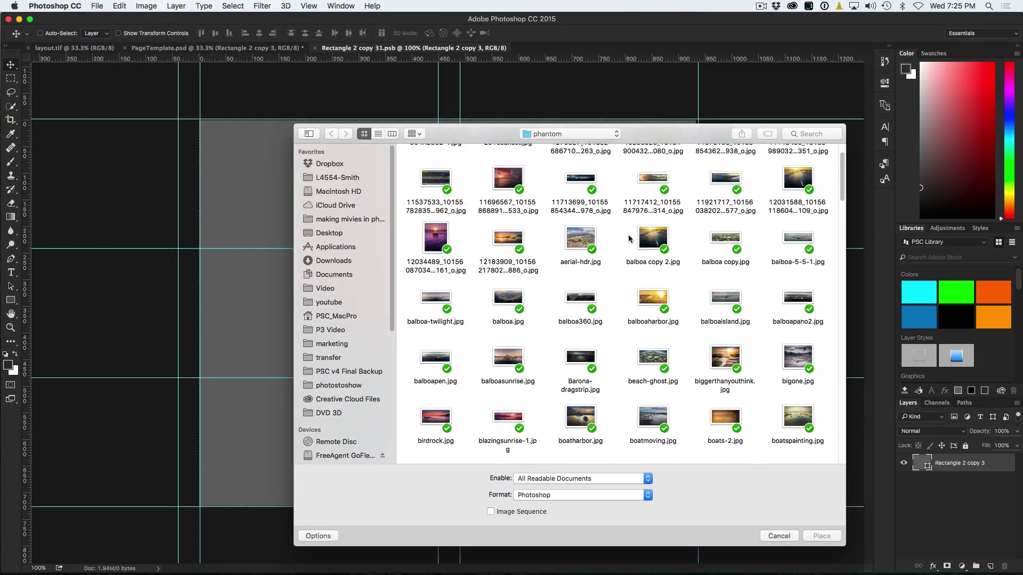
scroll(679, 300, down, 10)
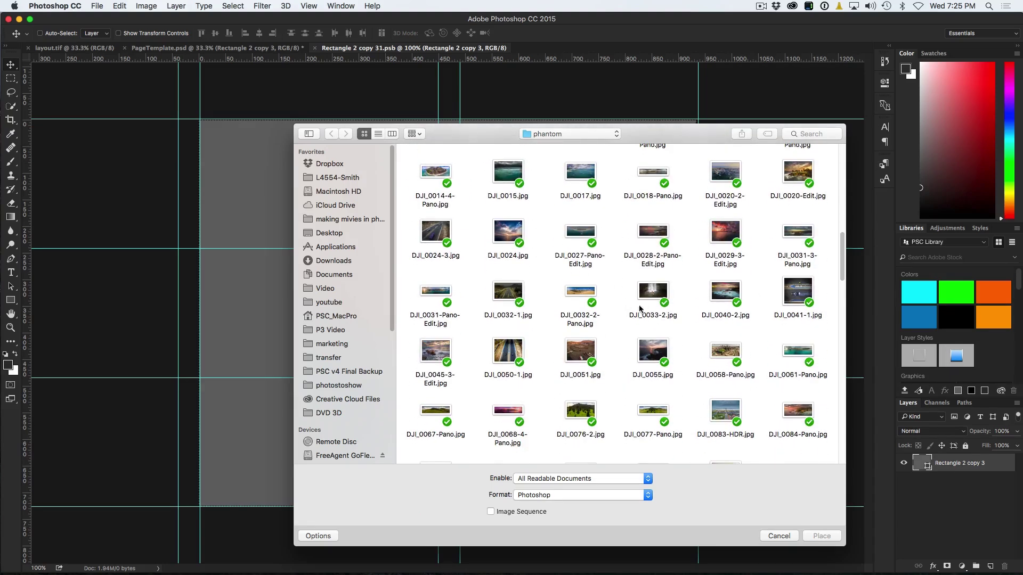
double_click(443, 347)
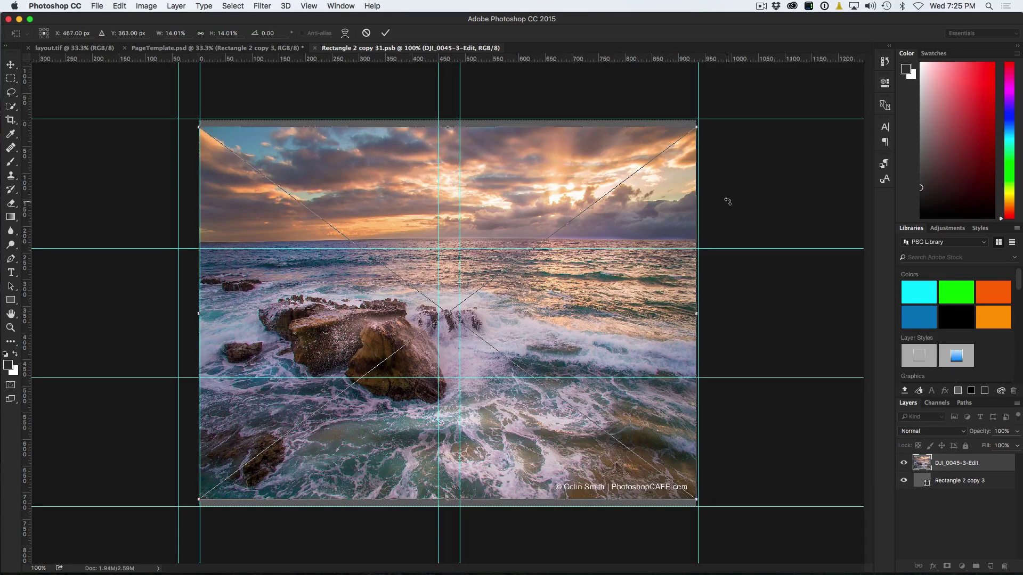
Step: Scale the DJI_0045-3-Edit photo to about 14.67% to fill the placeholder, and close the smart object with its changes saved
drag(199, 126, 189, 120)
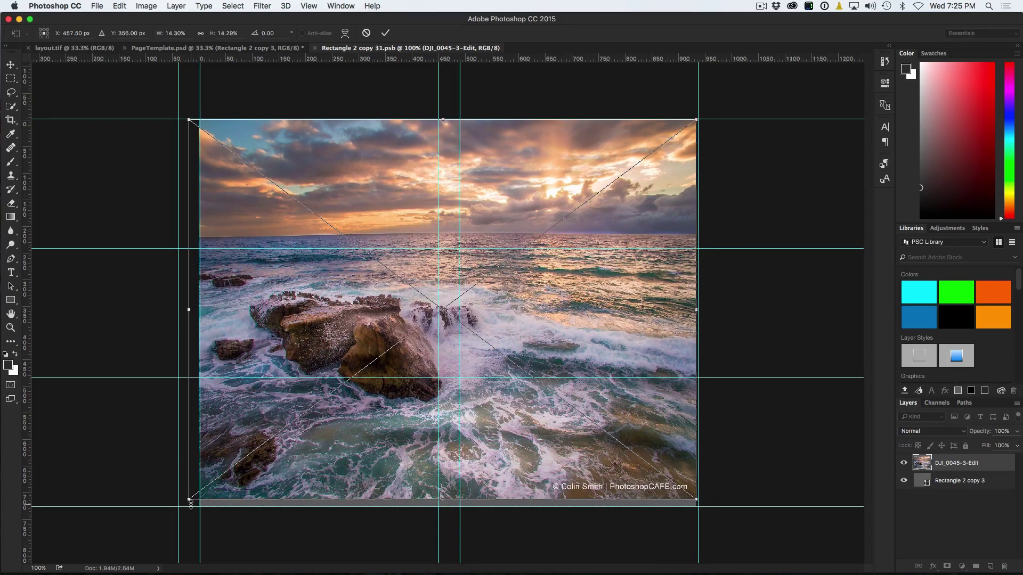
drag(192, 496, 180, 508)
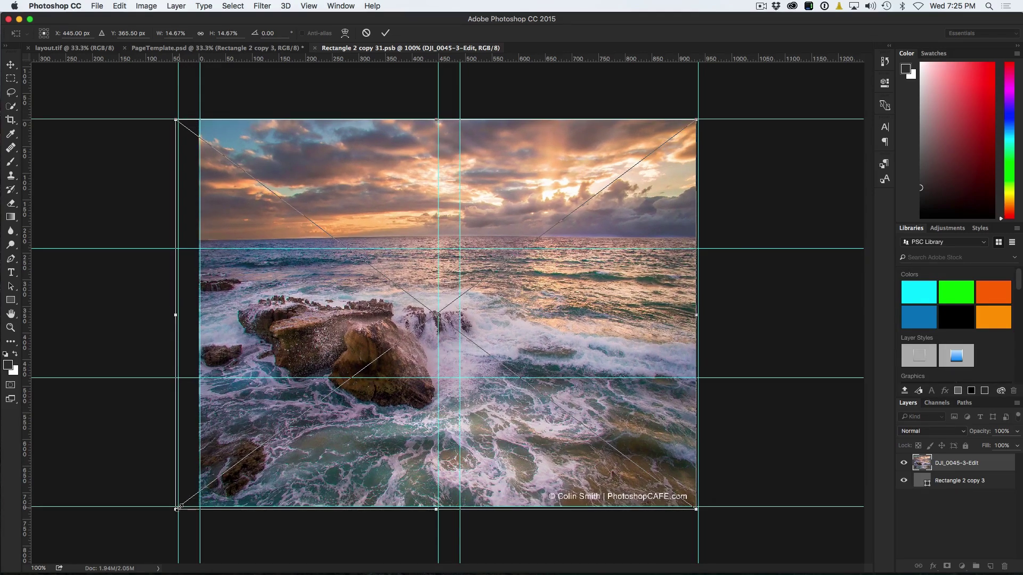
key(Return)
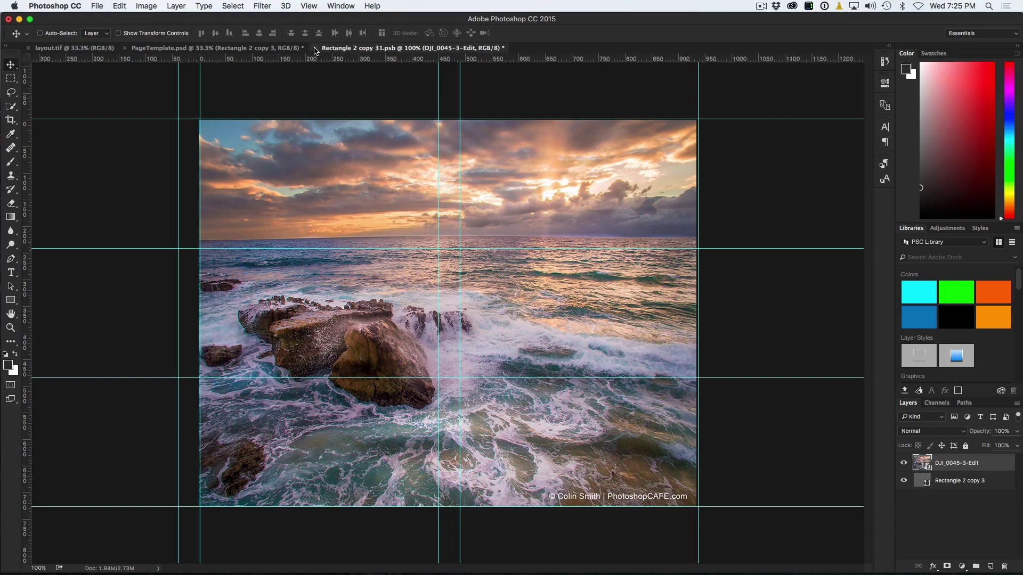
click(315, 48)
click(594, 198)
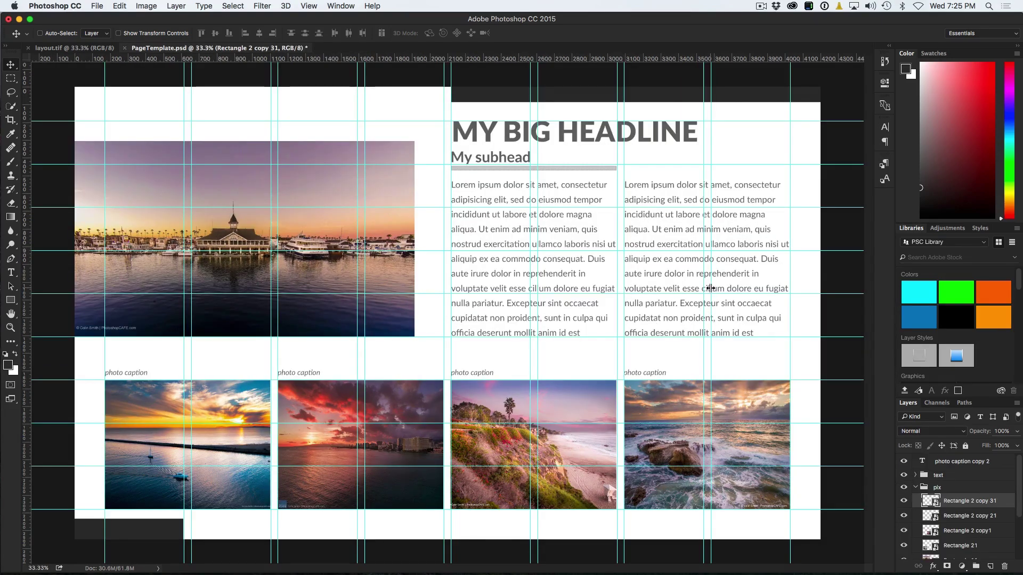
Step: Hide the guides and set the pasteboard color around the canvas to Light Gray, trying Medium Gray first
key(super+semicolon)
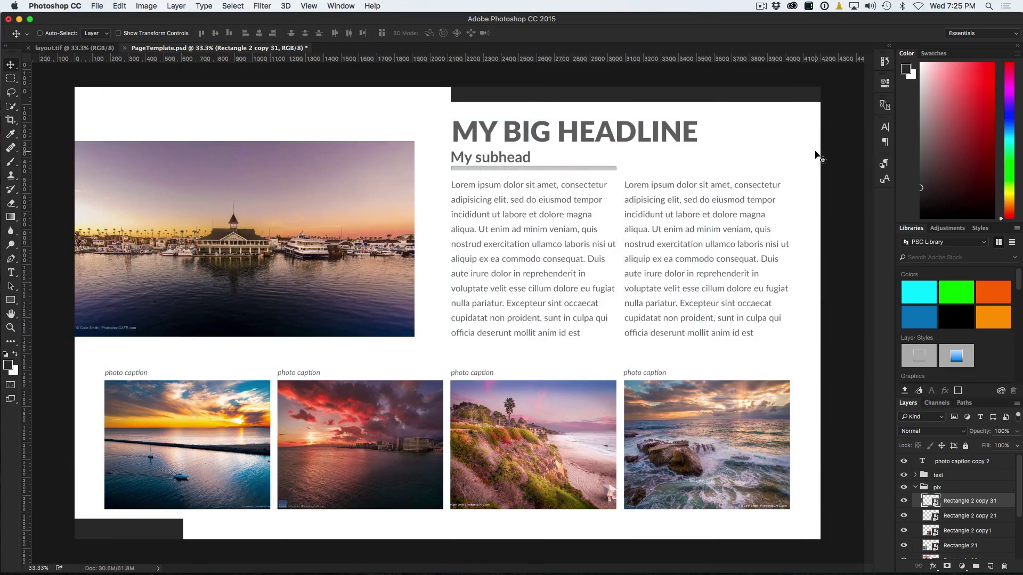
right_click(840, 139)
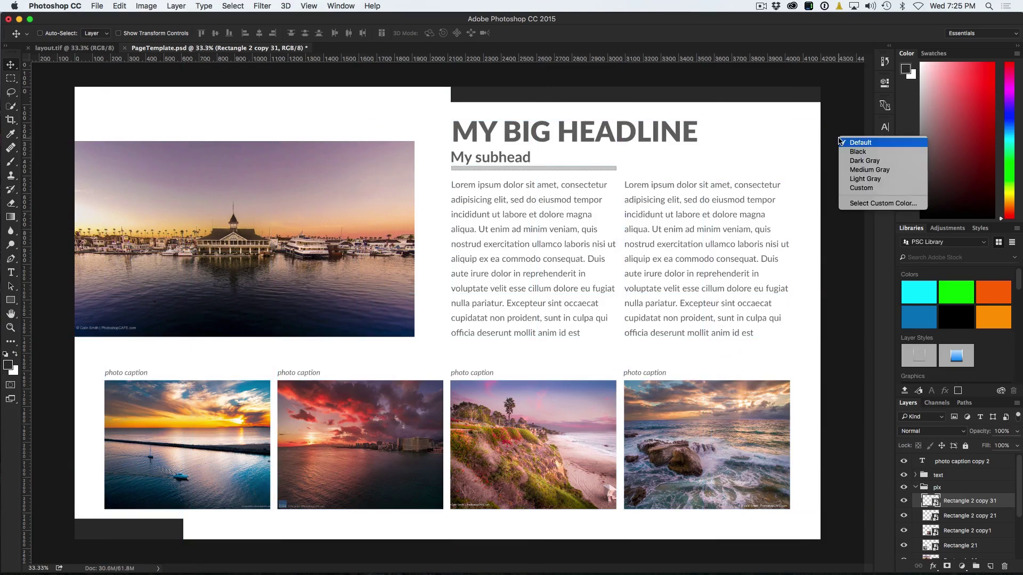
click(875, 169)
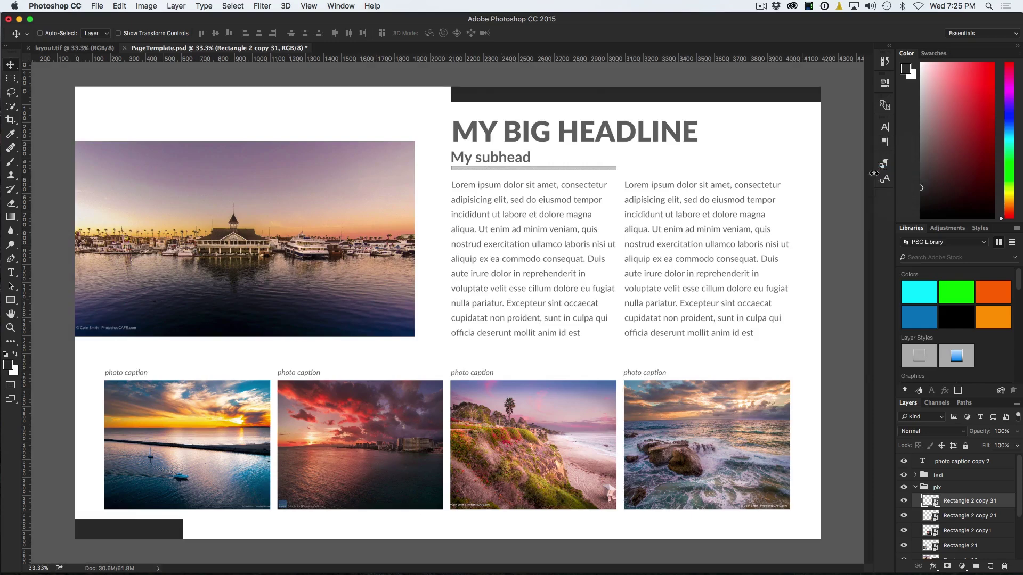
right_click(840, 138)
click(878, 180)
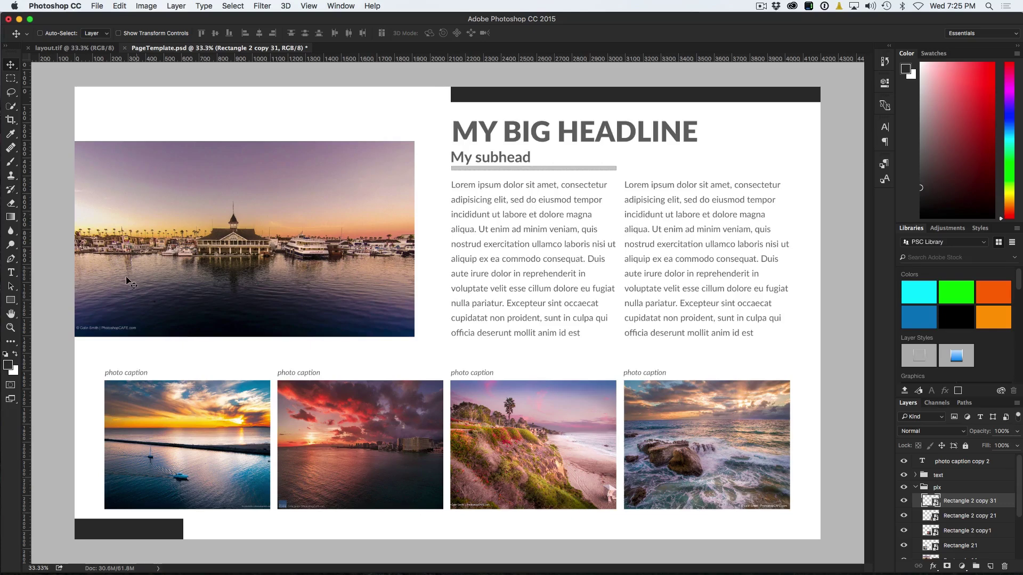
click(10, 272)
click(475, 199)
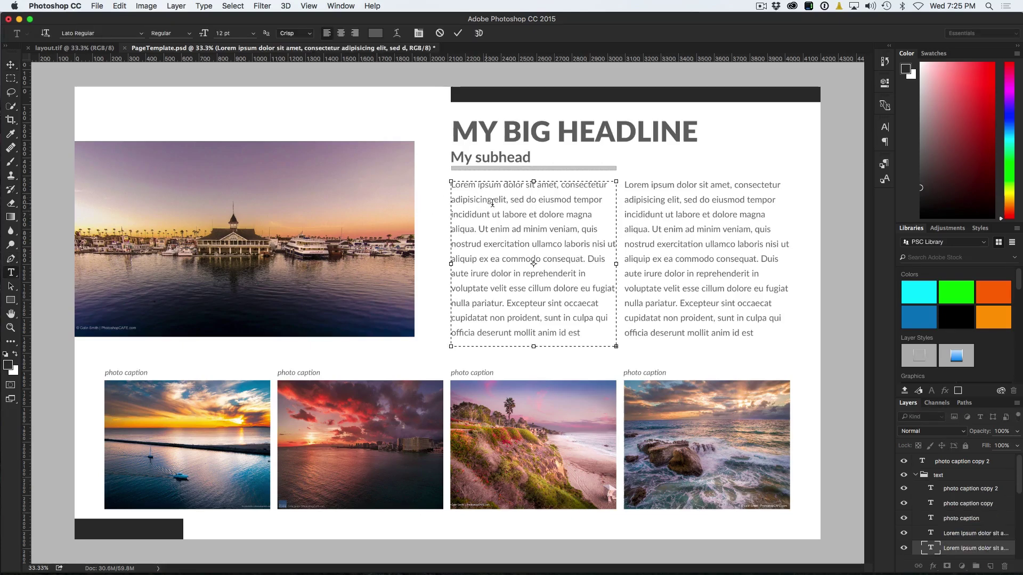
click(11, 65)
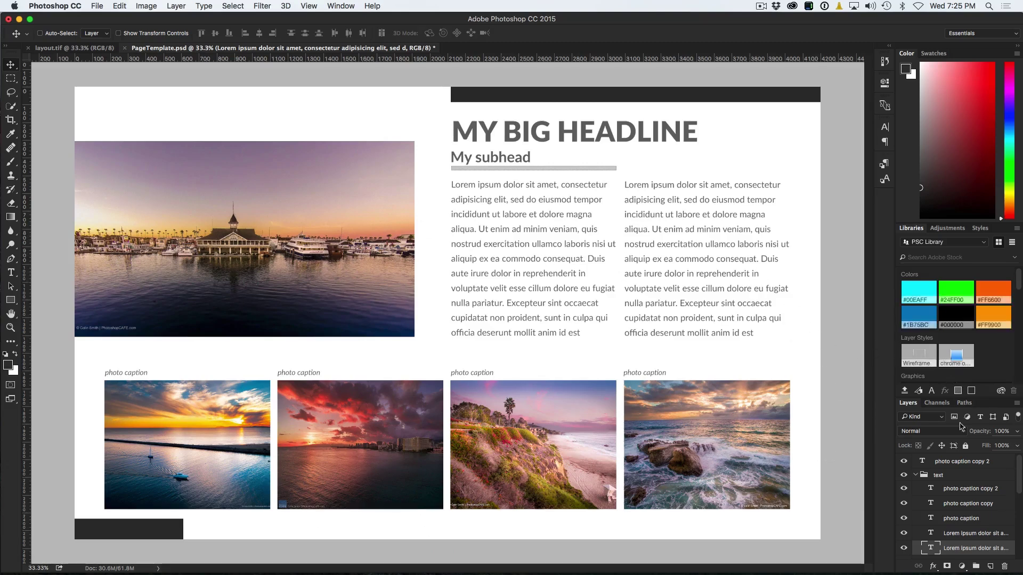
Step: Duplicate the Background layer and convert the copy to a smart object
scroll(956, 477, down, 5)
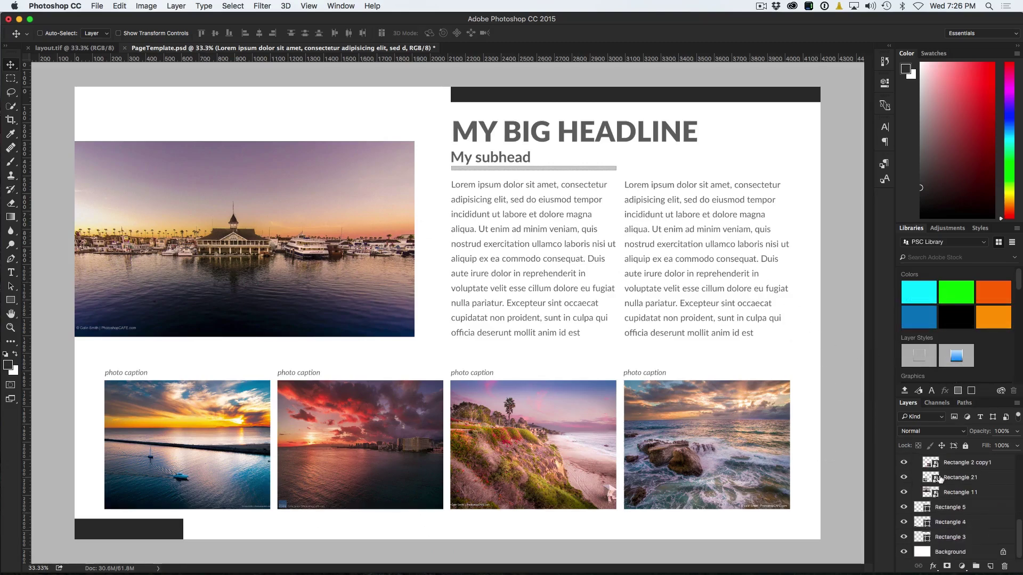
click(904, 552)
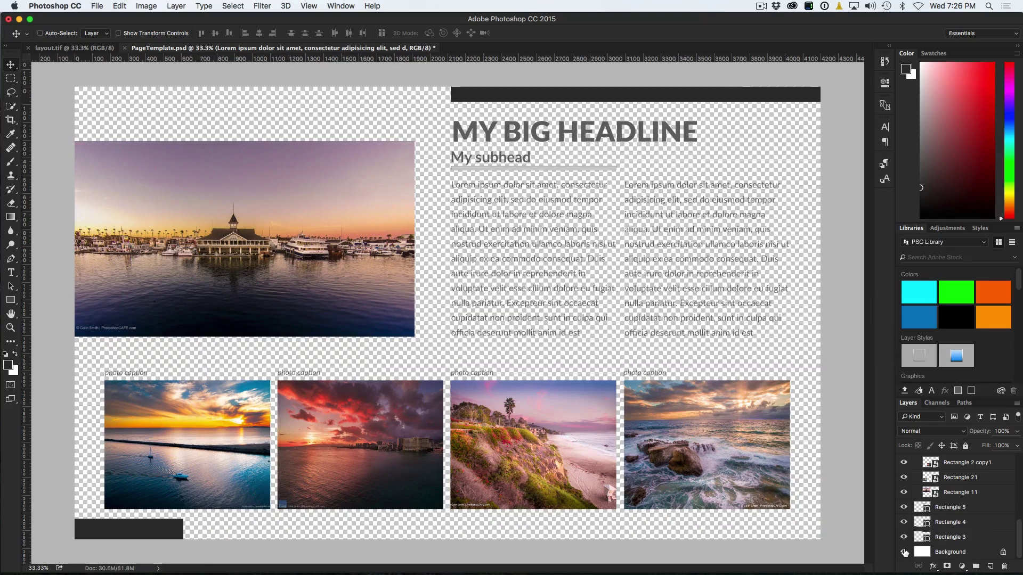
click(904, 552)
click(929, 552)
drag(929, 552, 990, 566)
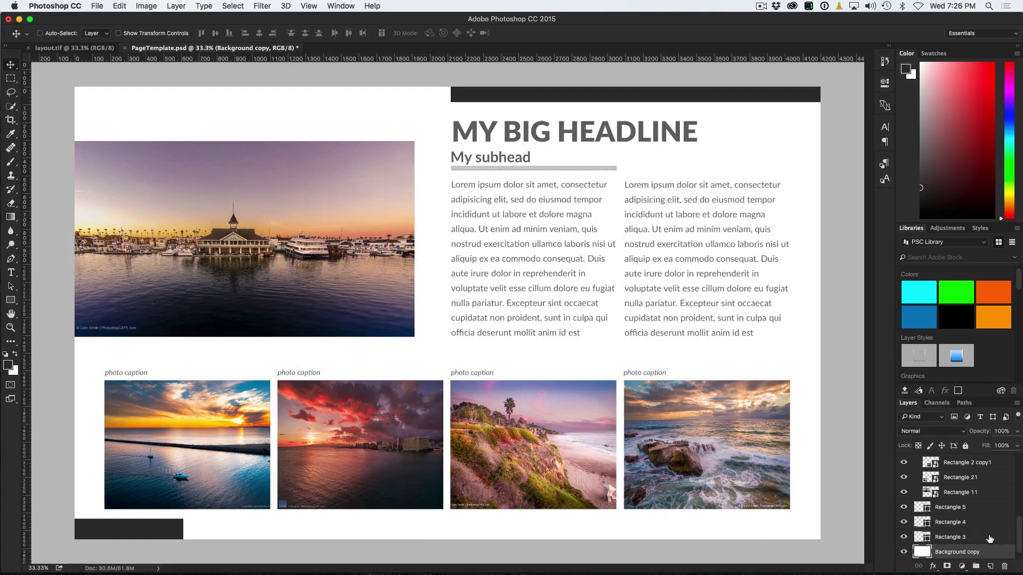
right_click(971, 557)
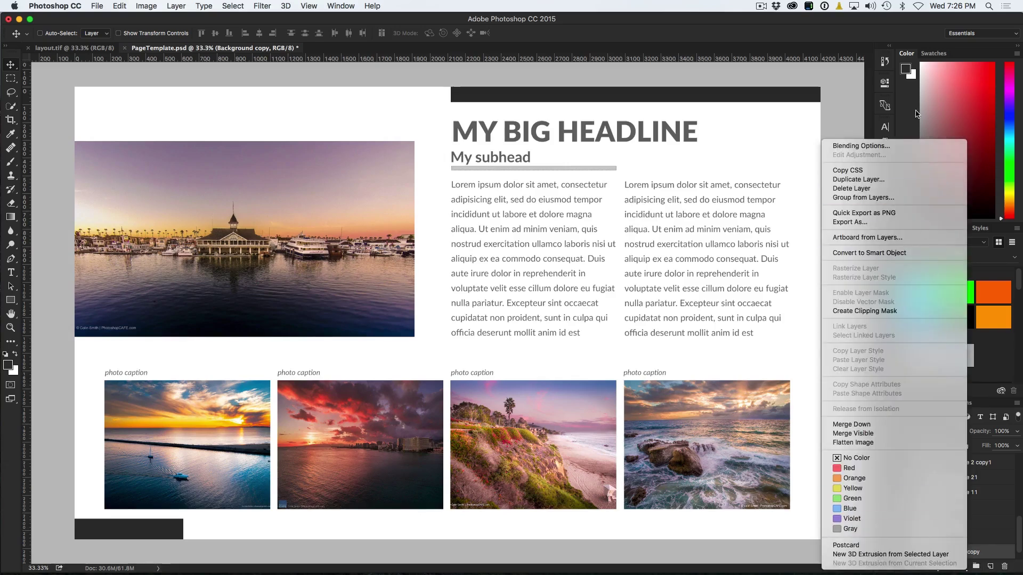
click(873, 252)
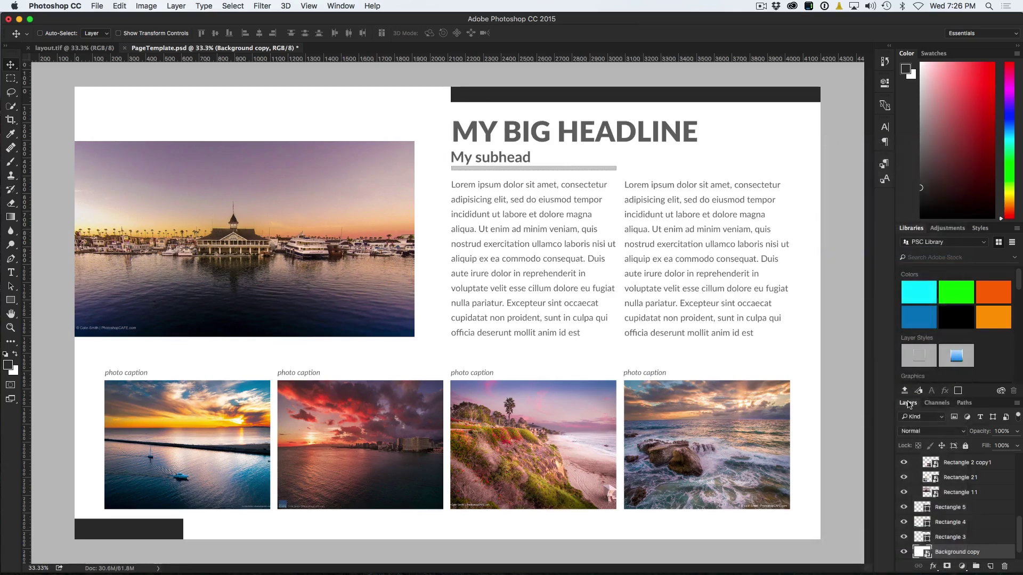
Step: Open the Background copy smart object's contents and start placing an embedded image, enlarging the file dialog to browse
double_click(922, 552)
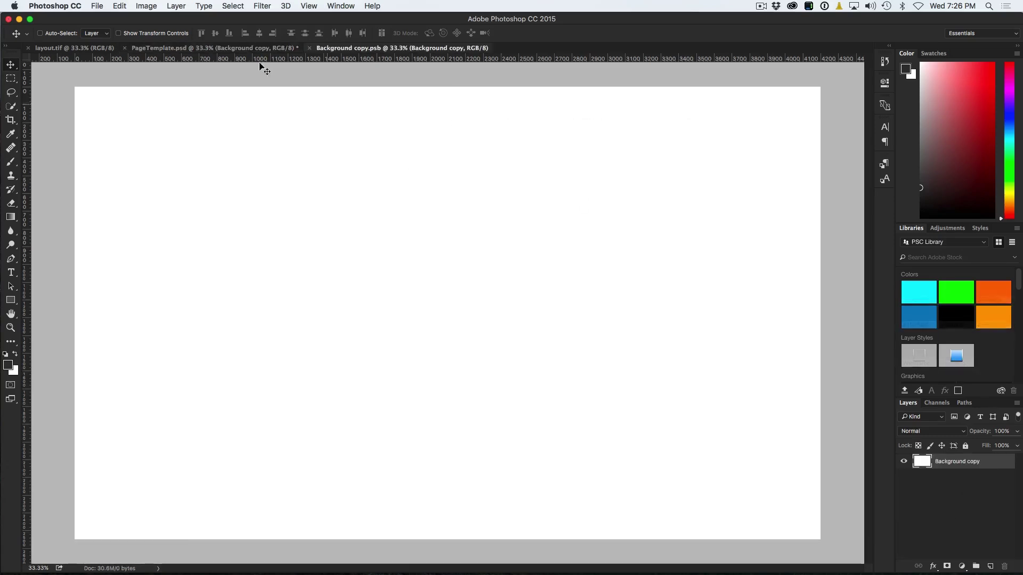
click(98, 6)
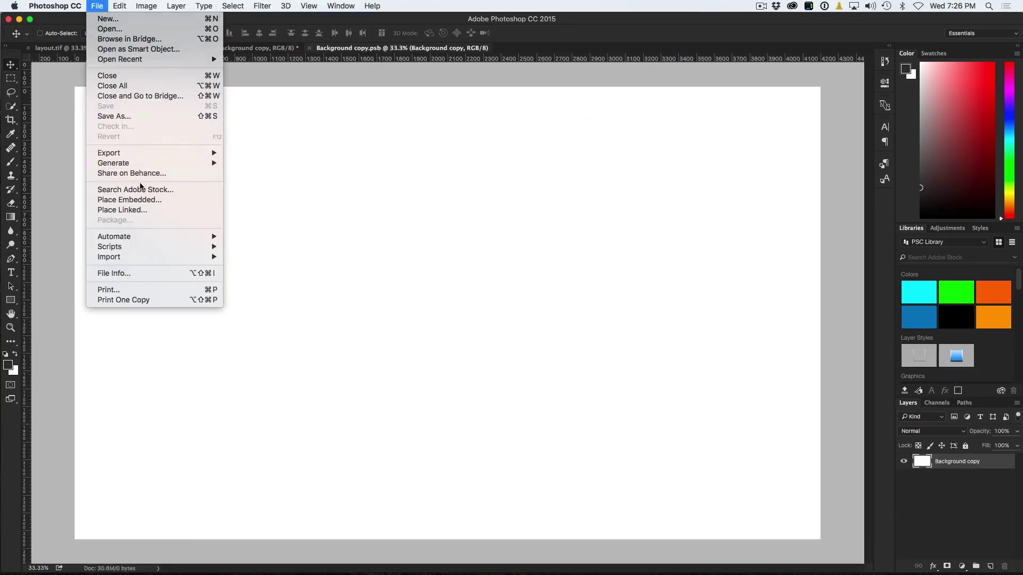
click(143, 200)
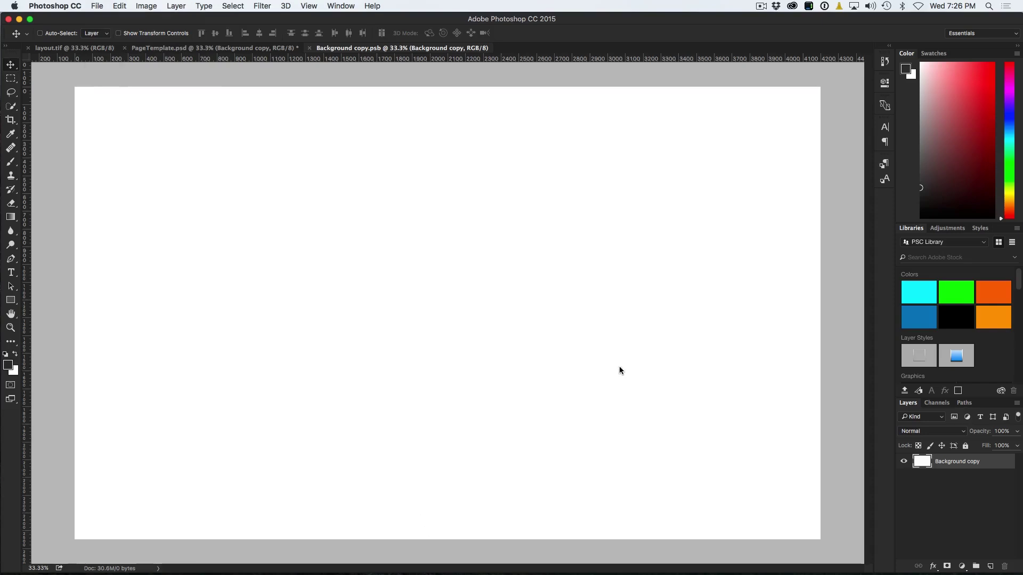
drag(547, 285, 356, 86)
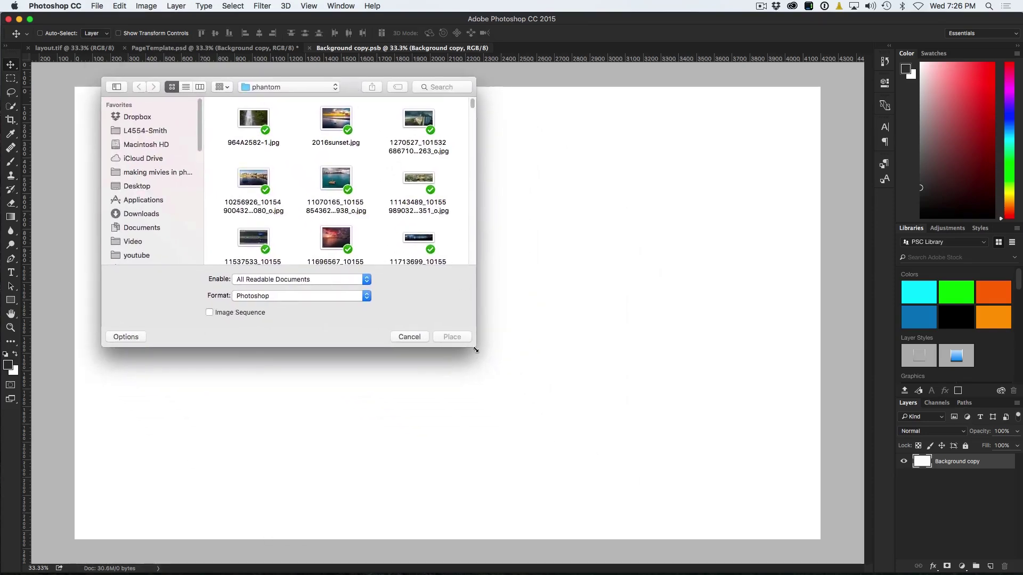
drag(476, 346, 930, 573)
Step: Browse the phantom folder and place volcanic-water.jpg in the background smart object
scroll(619, 321, down, 4)
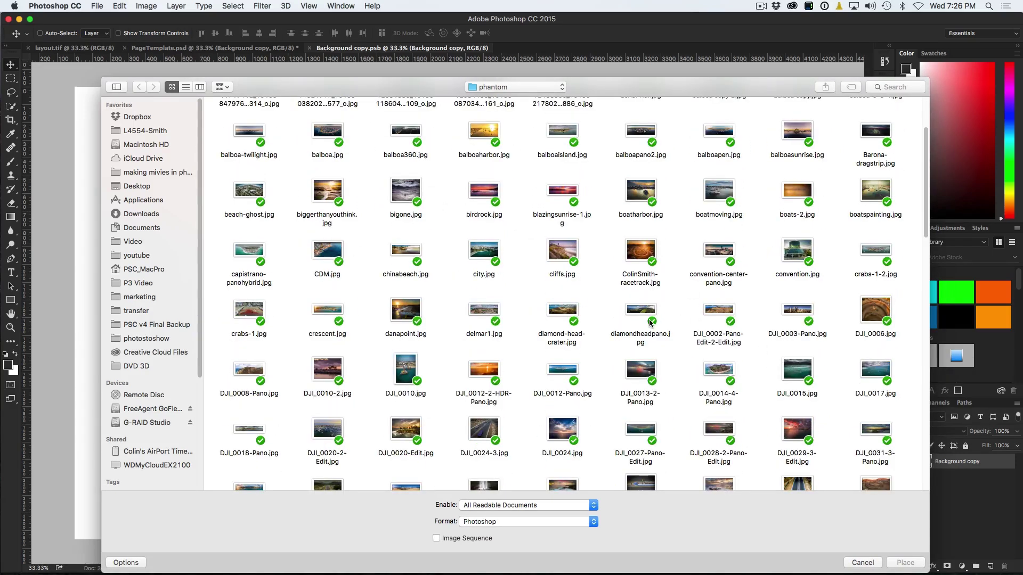
scroll(650, 323, down, 12)
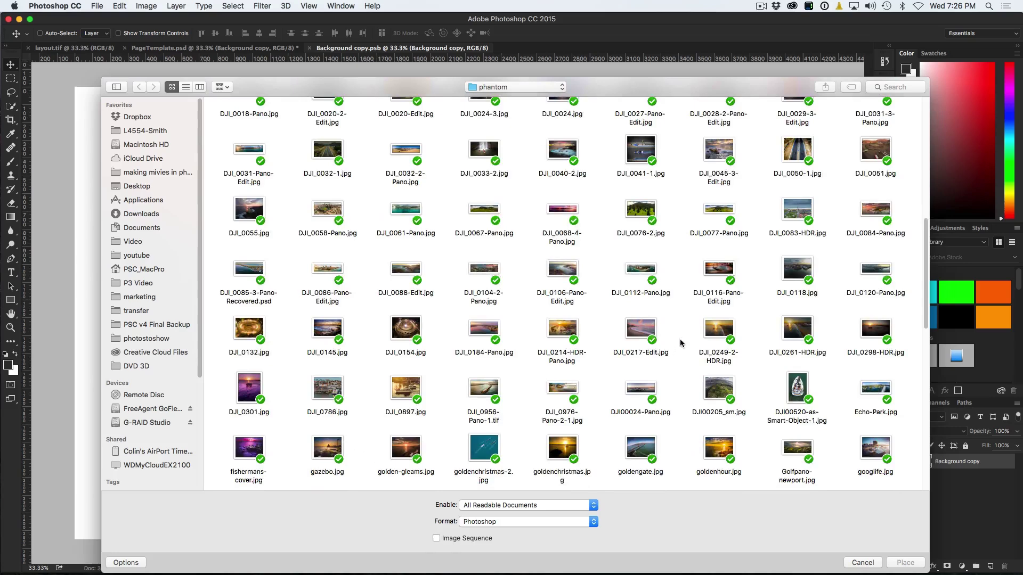
scroll(586, 261, down, 12)
scroll(539, 344, down, 6)
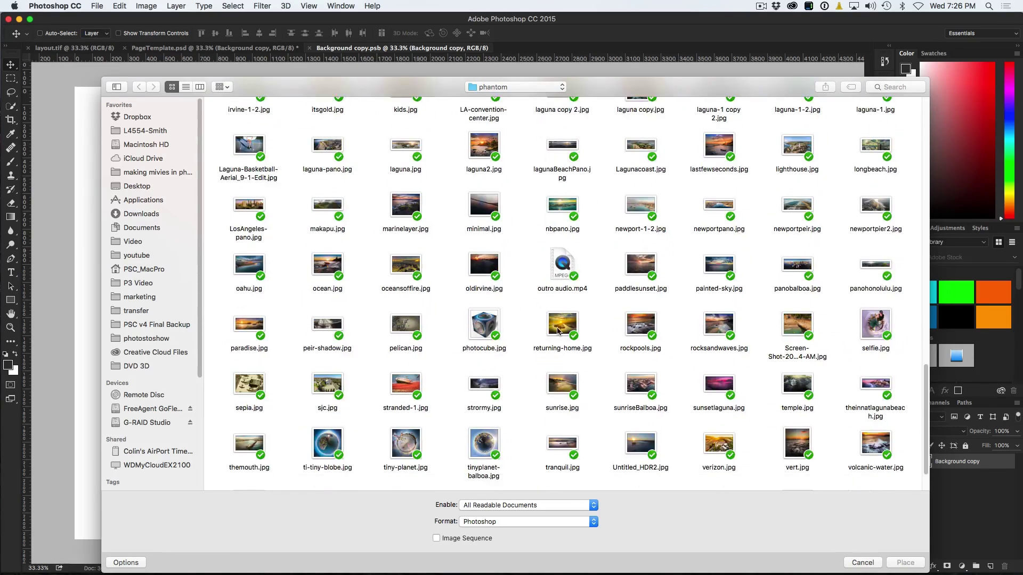
scroll(612, 328, down, 1)
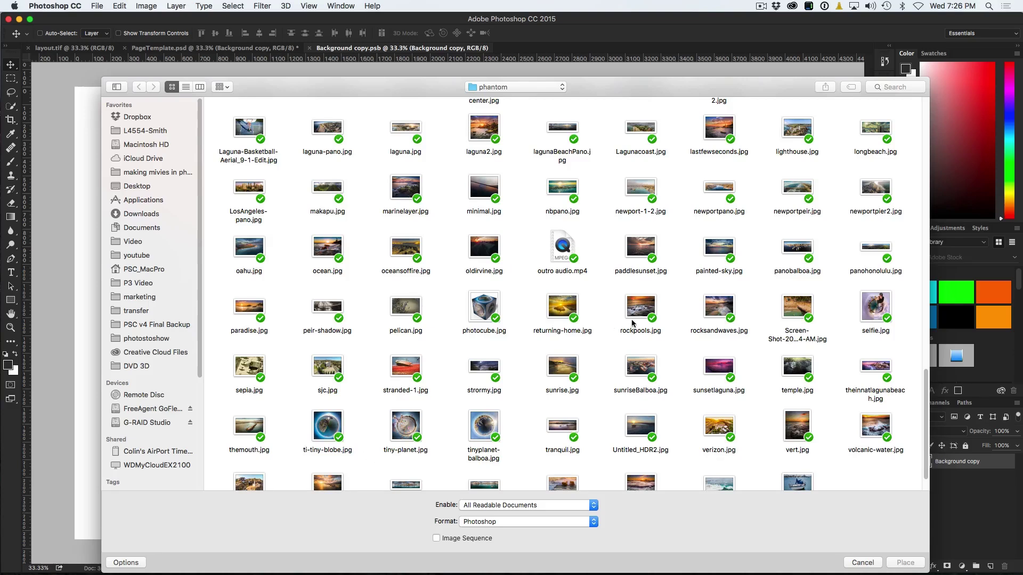
scroll(632, 323, down, 2)
scroll(641, 300, down, 1)
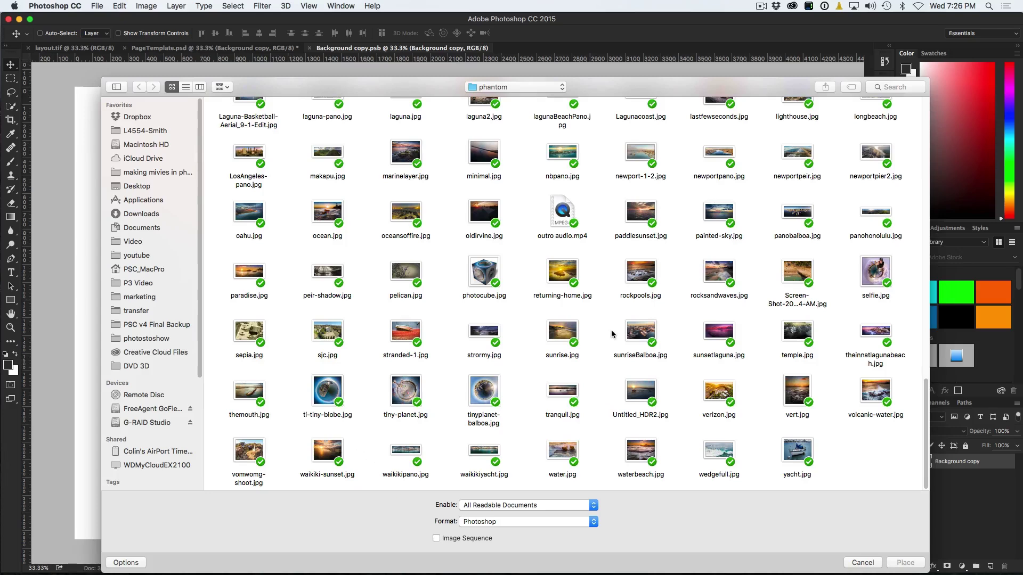
scroll(612, 334, up, 1)
scroll(619, 306, up, 2)
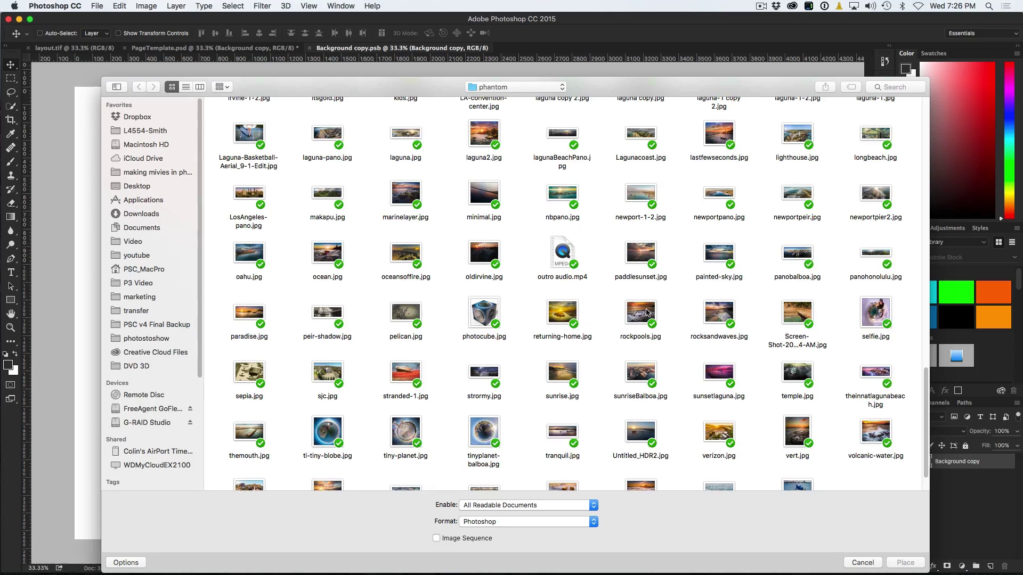
click(643, 312)
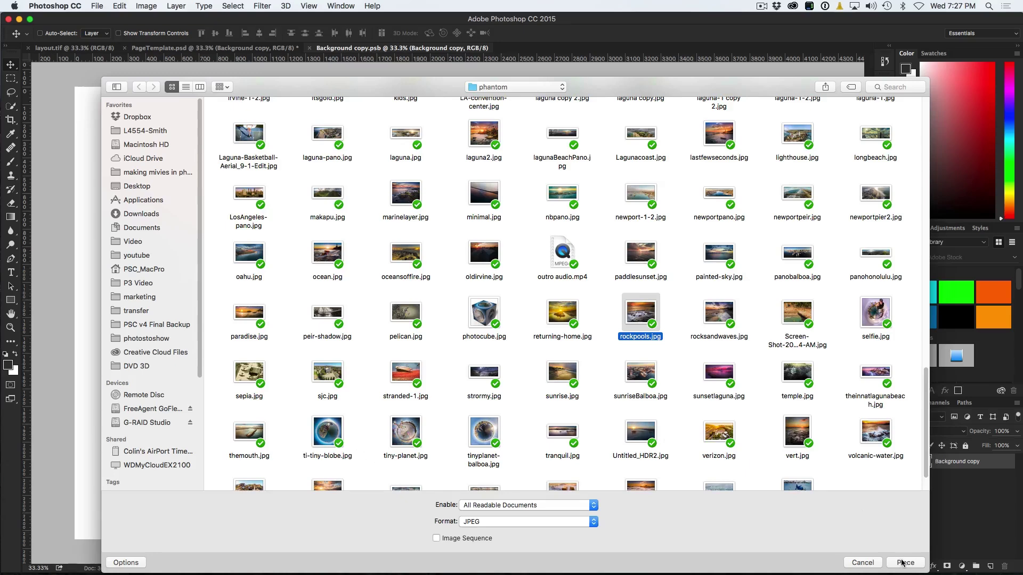
click(871, 436)
click(905, 562)
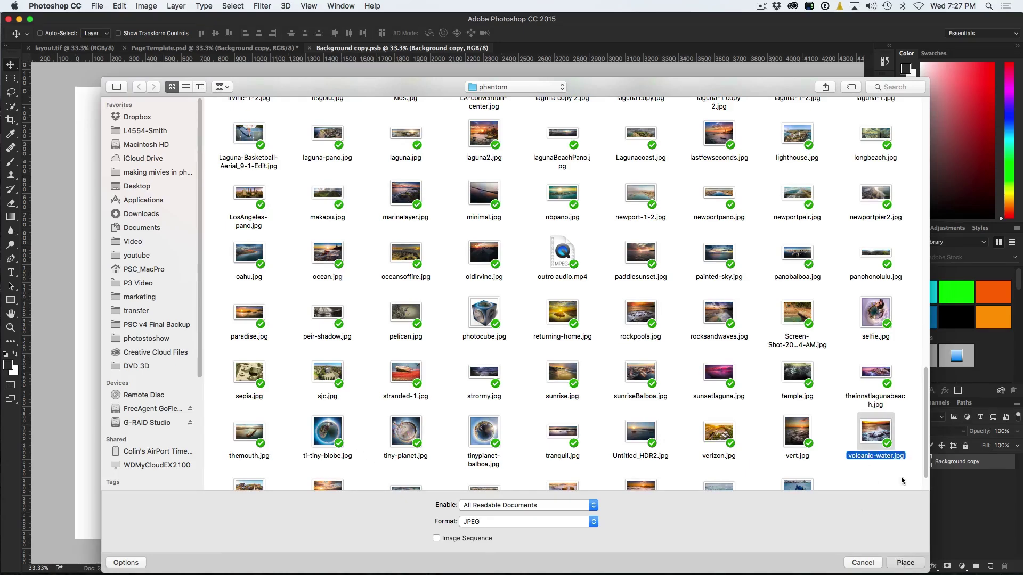
Step: Scale the volcanic-water photo to about 47.03% to cover the canvas, and close the smart object with its changes saved
drag(749, 539, 848, 569)
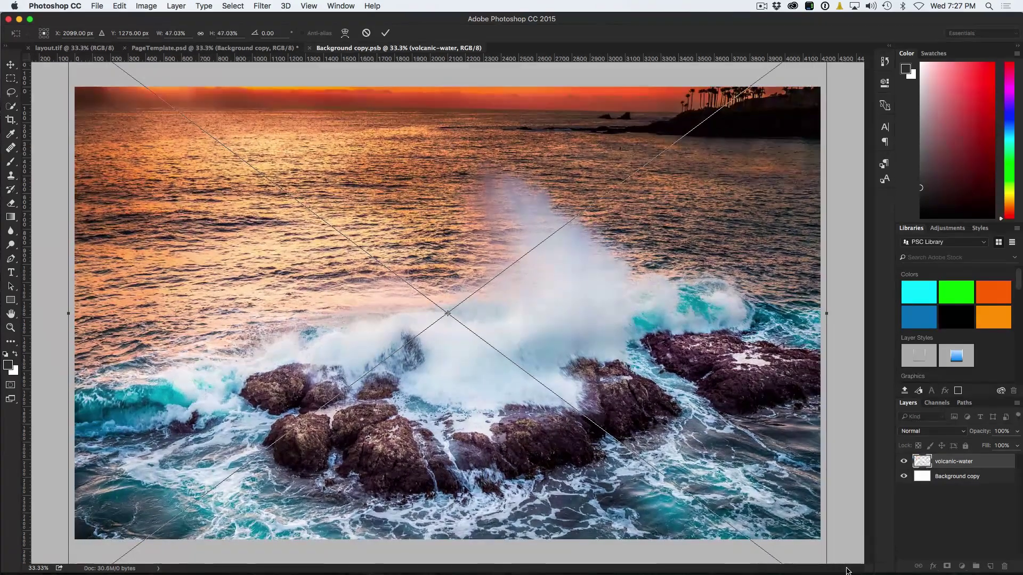
key(Return)
click(312, 50)
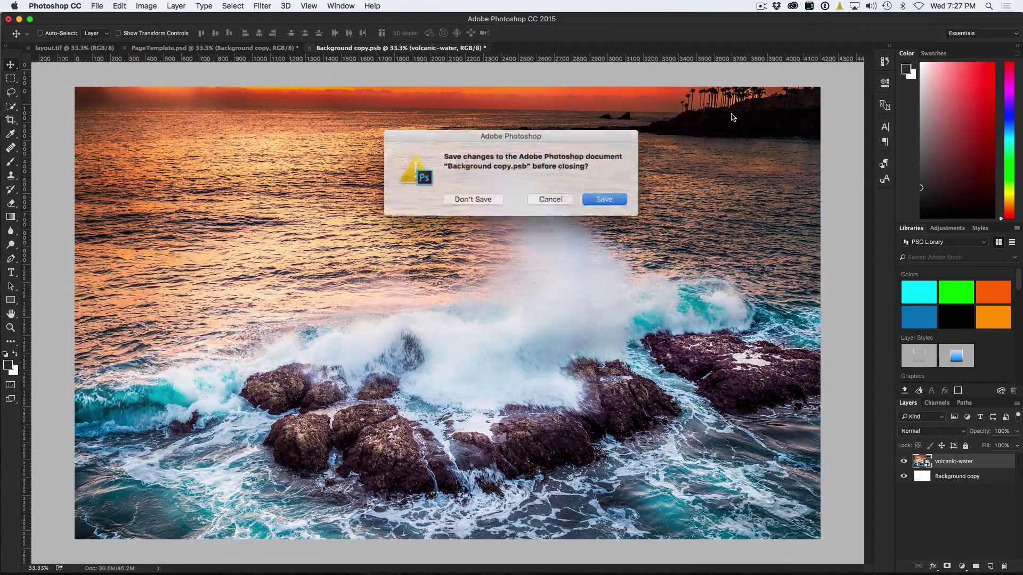
click(620, 197)
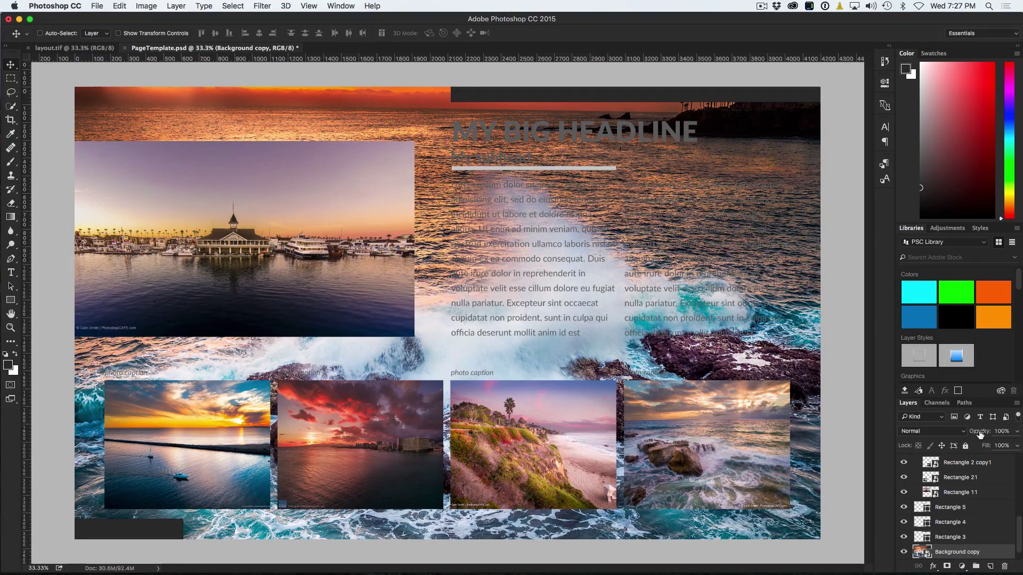
Step: Set the Background copy layer's opacity to 35% and add a layer mask to it
drag(979, 432, 946, 433)
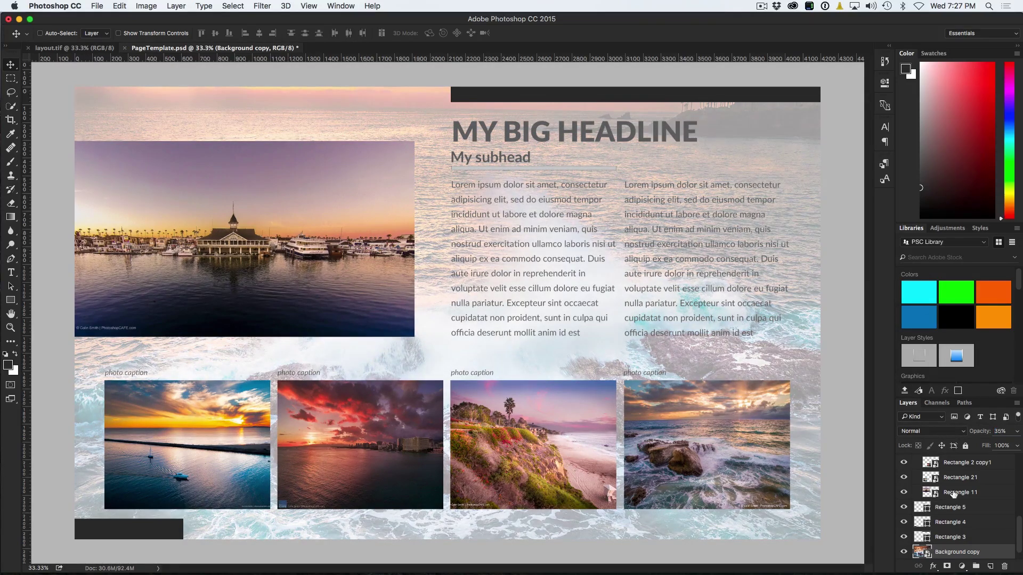
click(948, 567)
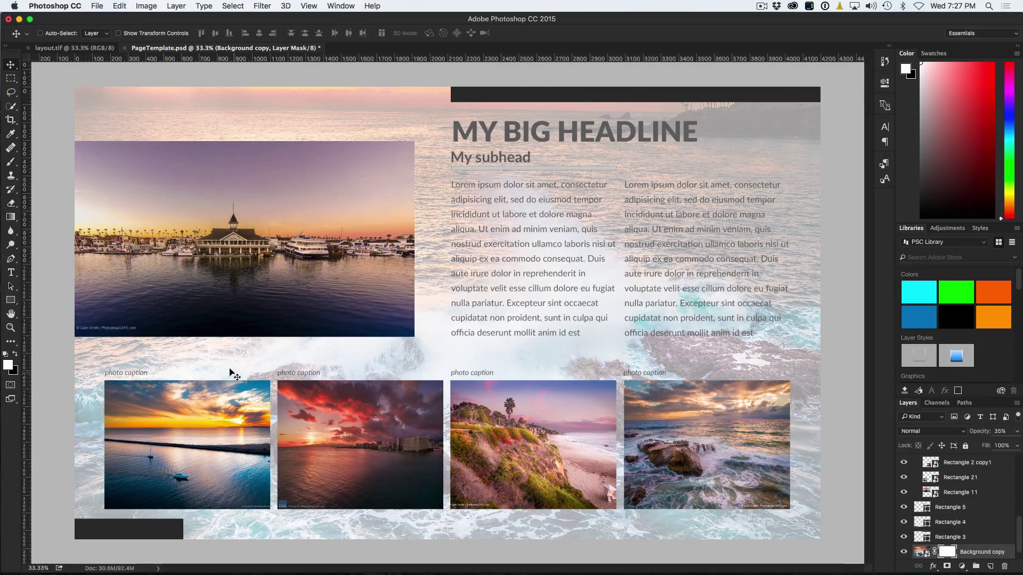
Step: Draw a linear foreground-to-background gradient upward on the layer mask, keeping the background photo only behind the row of small photos
click(11, 216)
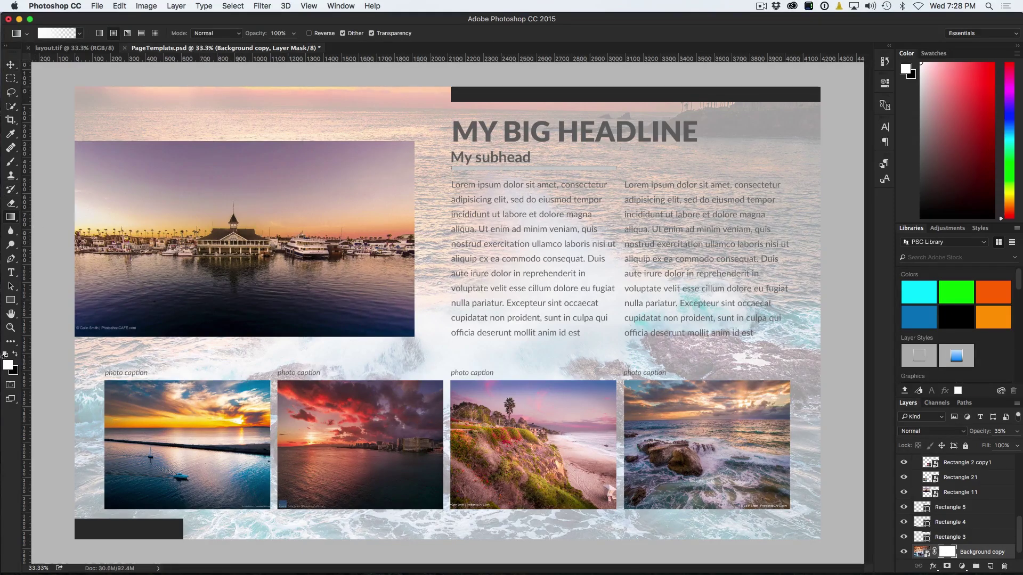
click(79, 36)
click(23, 52)
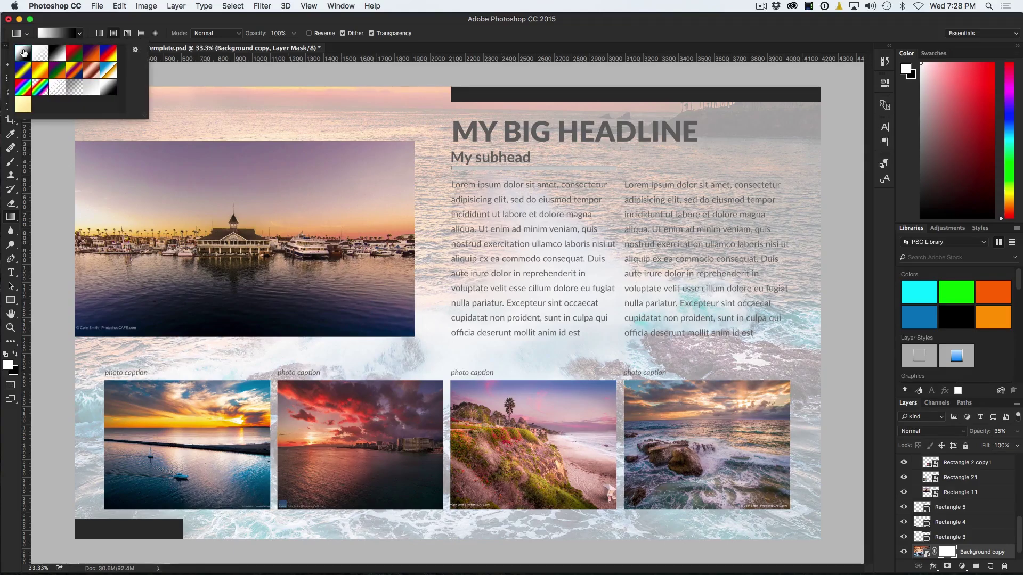
click(105, 20)
click(100, 33)
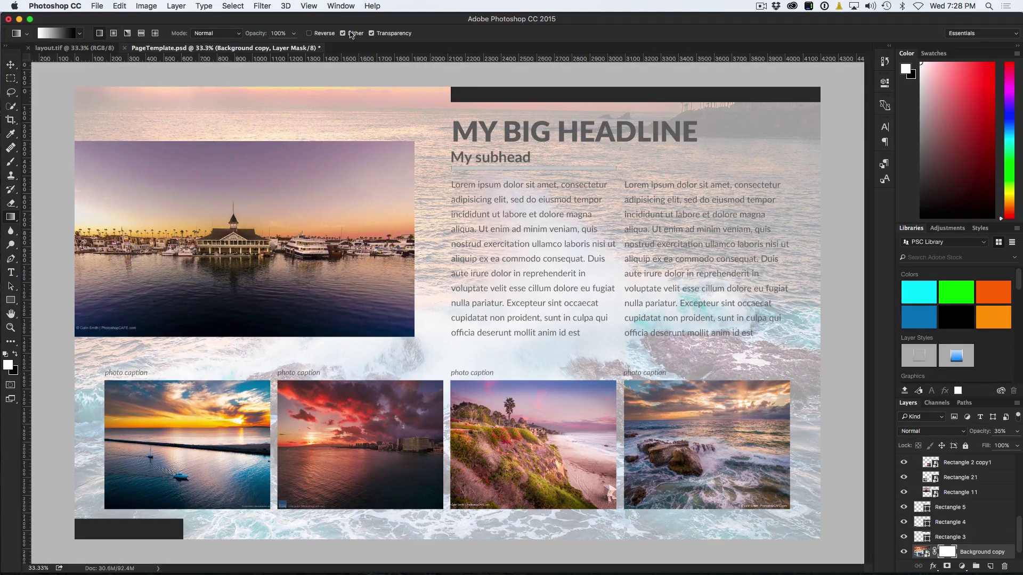
drag(468, 380, 468, 246)
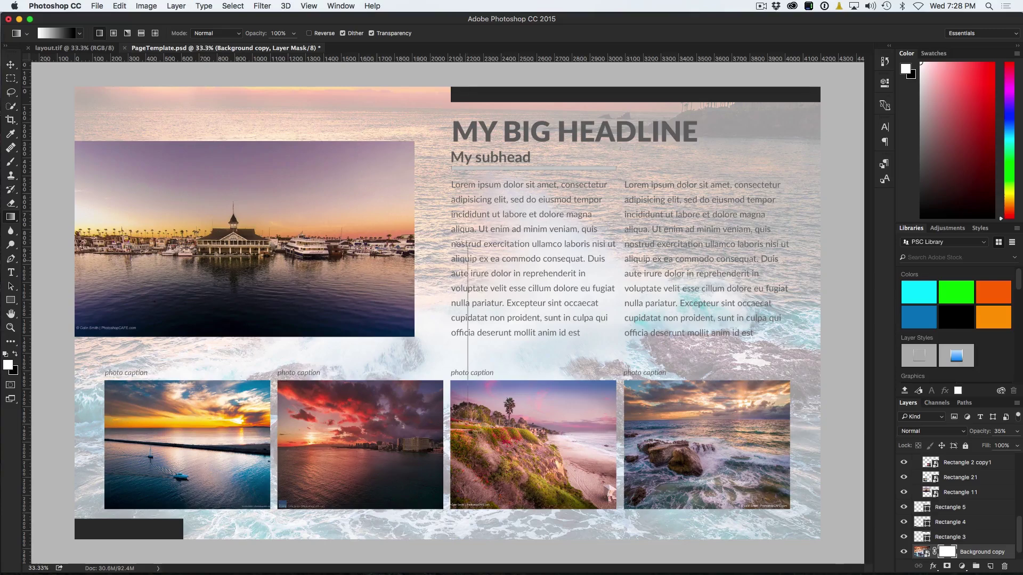
drag(473, 434, 475, 361)
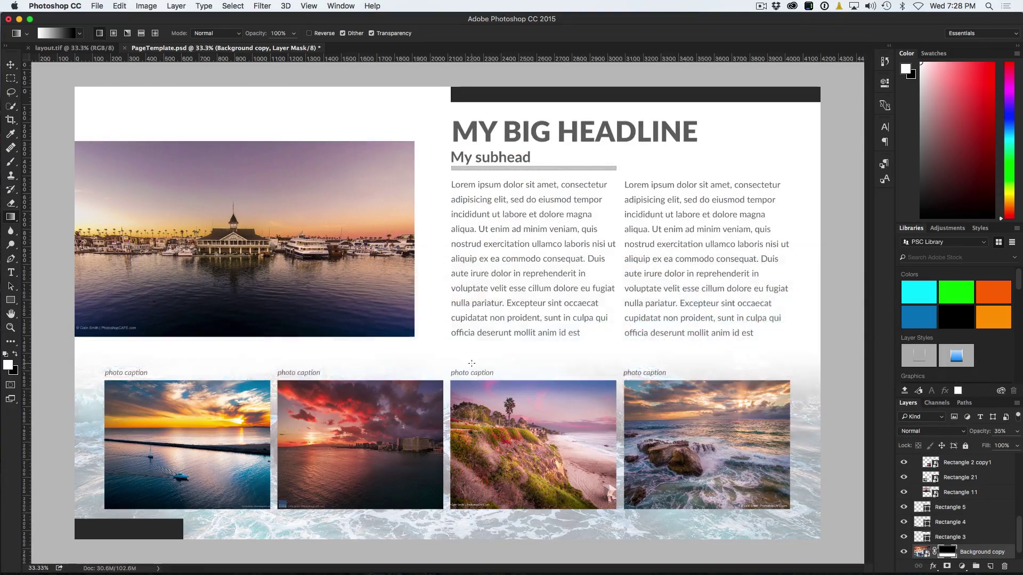
Step: Try other gradient directions on the mask, ending with a long upward fade from the small photos to the subhead
drag(533, 348, 533, 348)
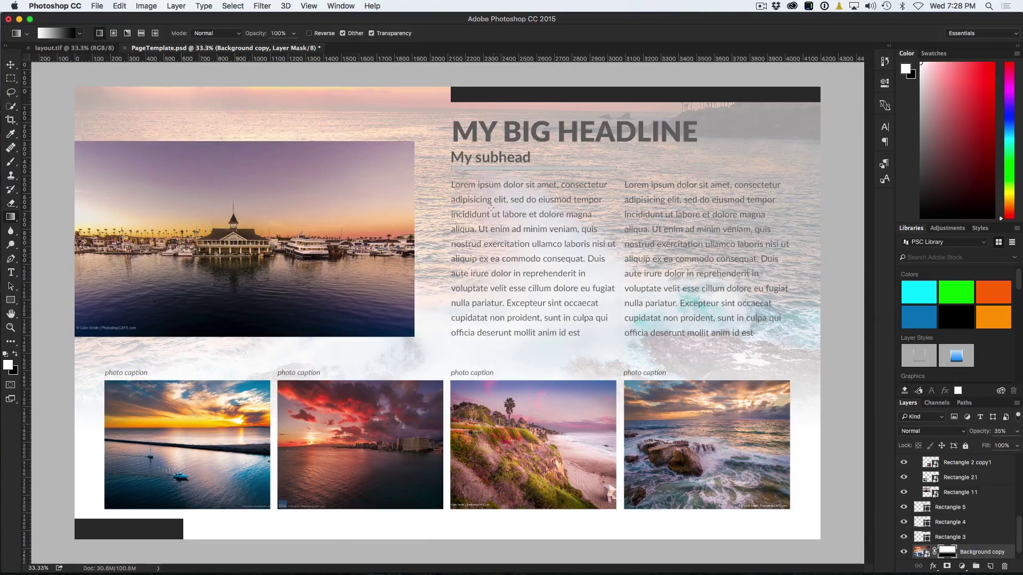
drag(436, 131, 432, 309)
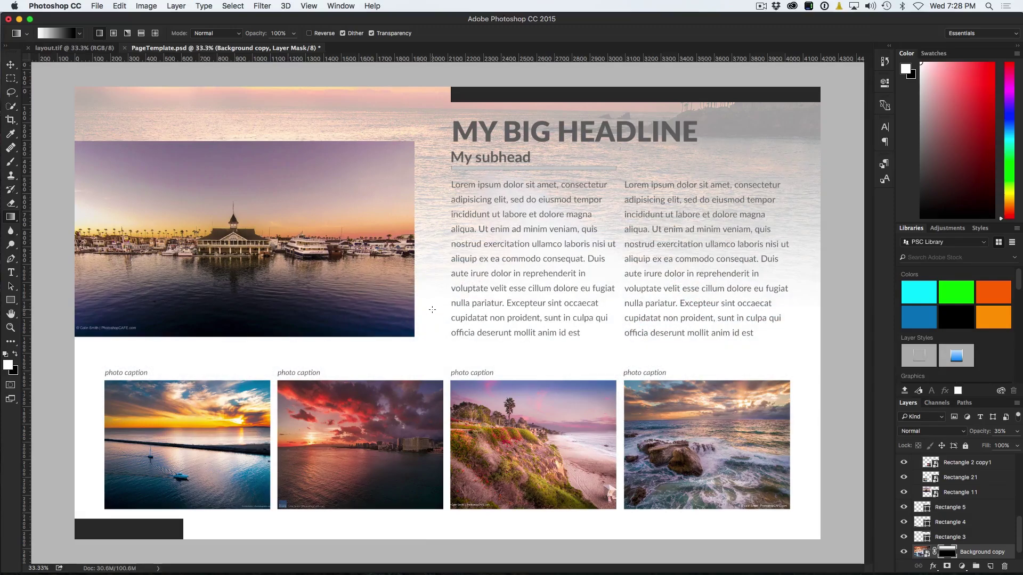
drag(488, 426, 486, 166)
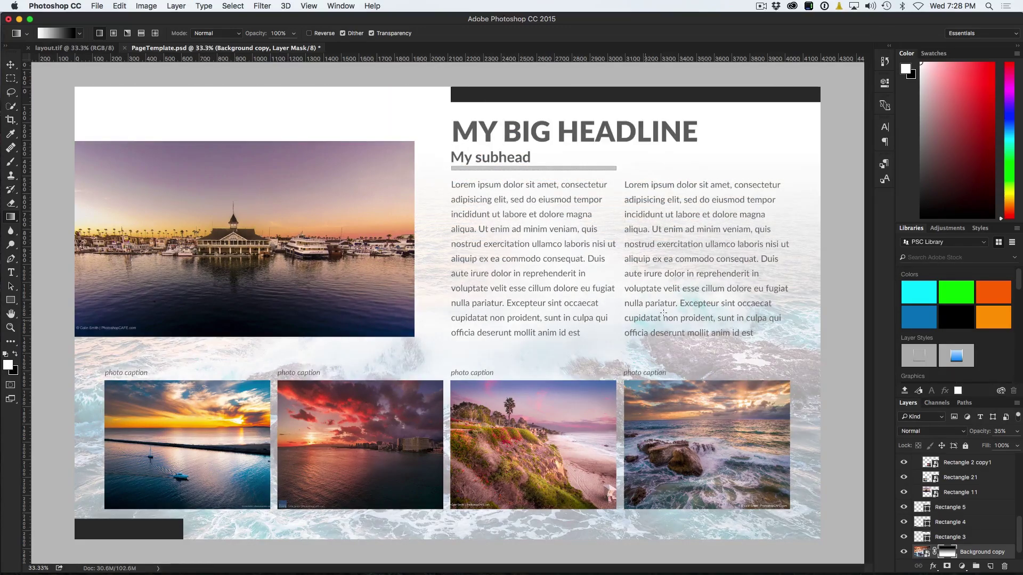